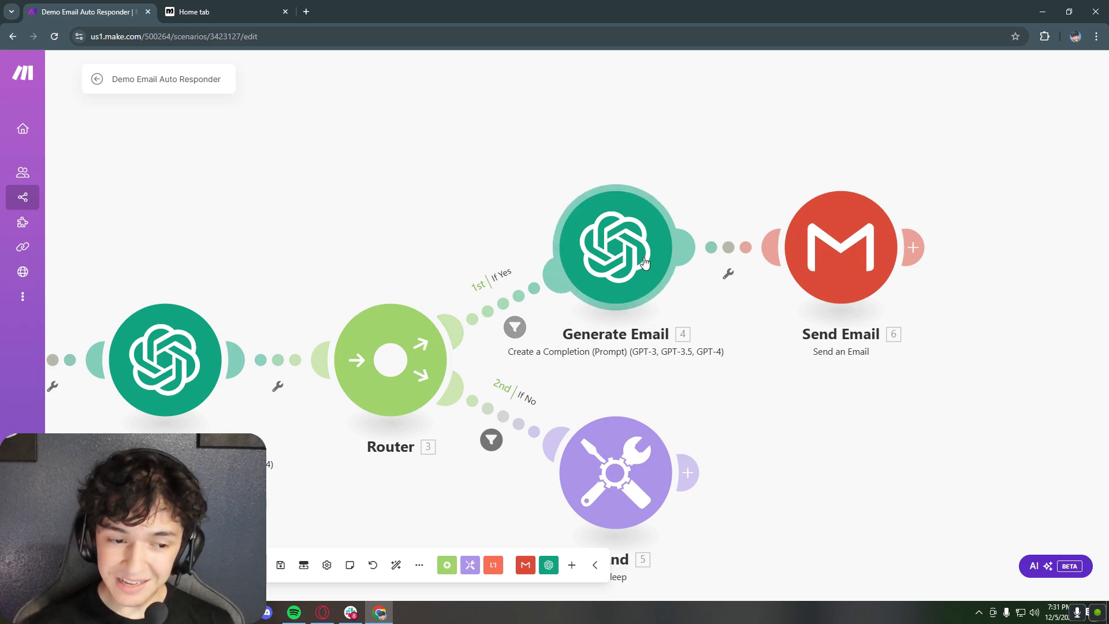
left_click_drag(511, 173, 456, 209)
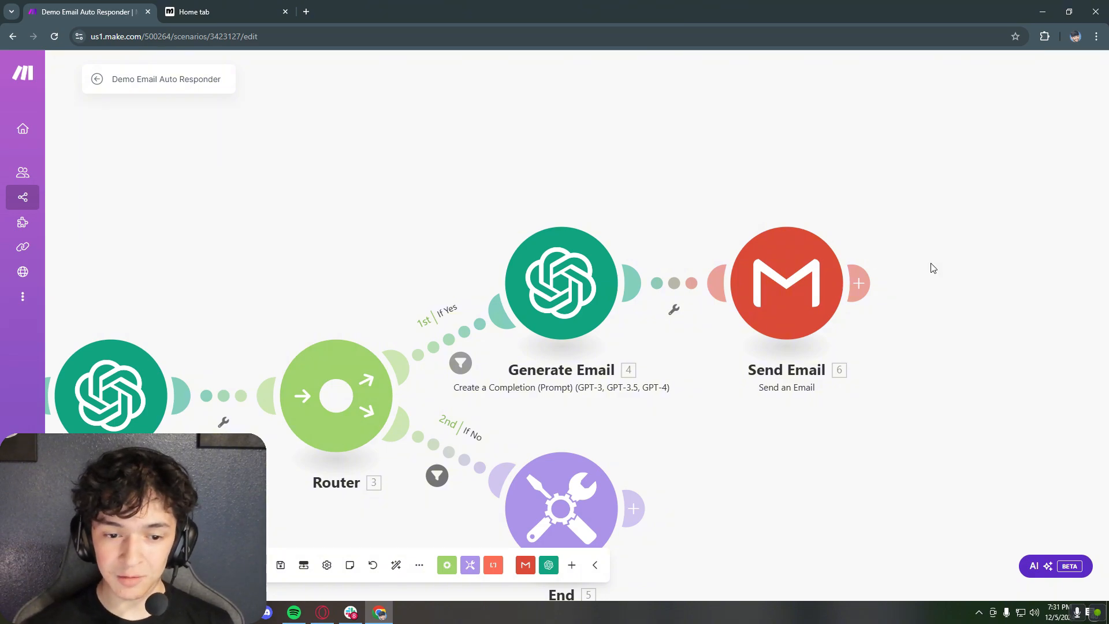
left_click_drag(745, 202, 689, 190)
scroll(689, 190, "down", 2)
left_click_drag(648, 277, 849, 210)
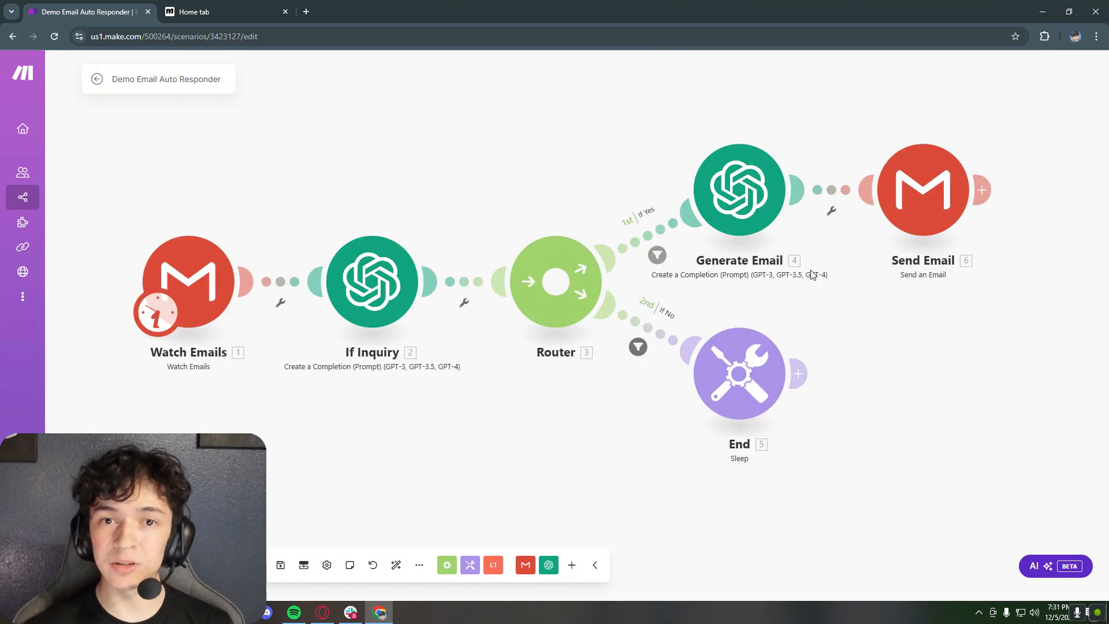
Step: Search the available apps for "email" to see alternatives to Gmail
left_click(525, 565)
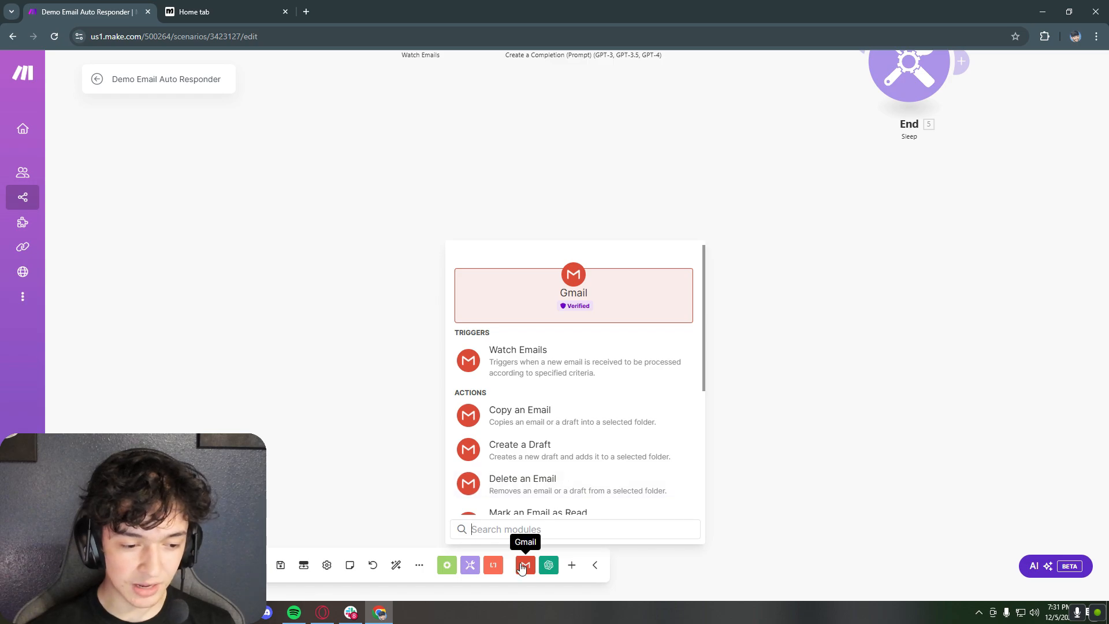
left_click(516, 530)
type("email")
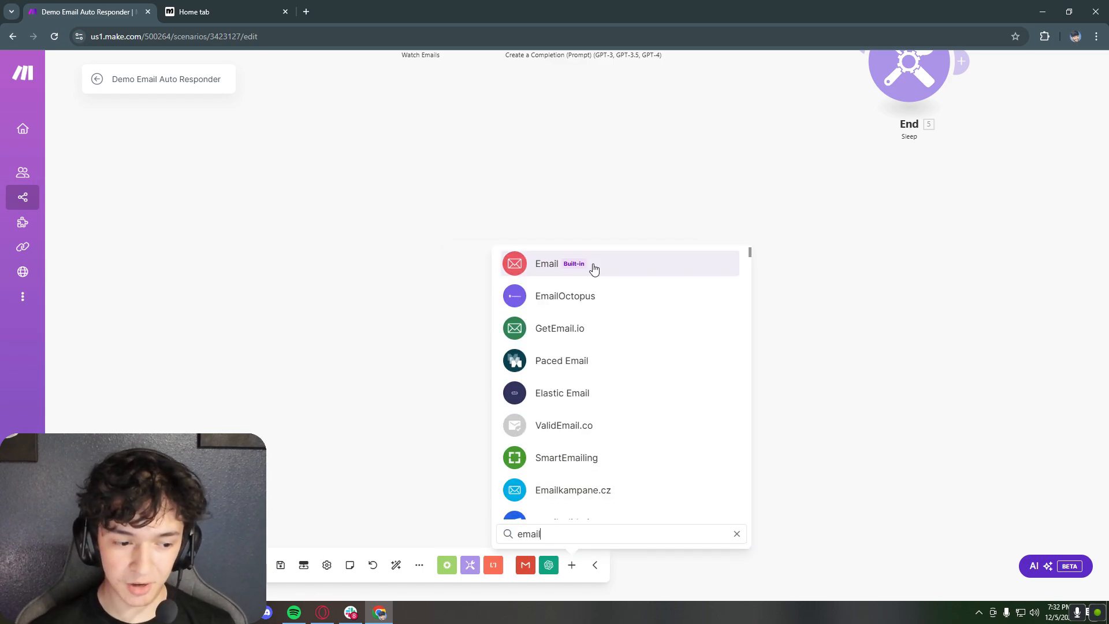
left_click(465, 509)
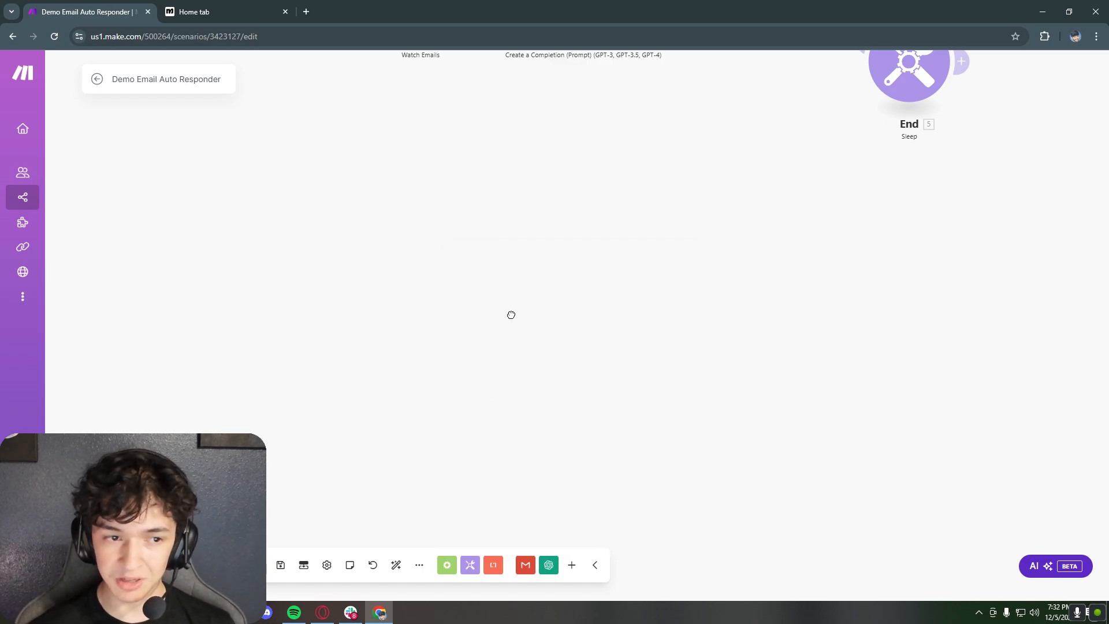
Step: Add a Gmail Watch Emails trigger for the All Mail folder, using a simple filter with the All emails criteria
left_click(525, 566)
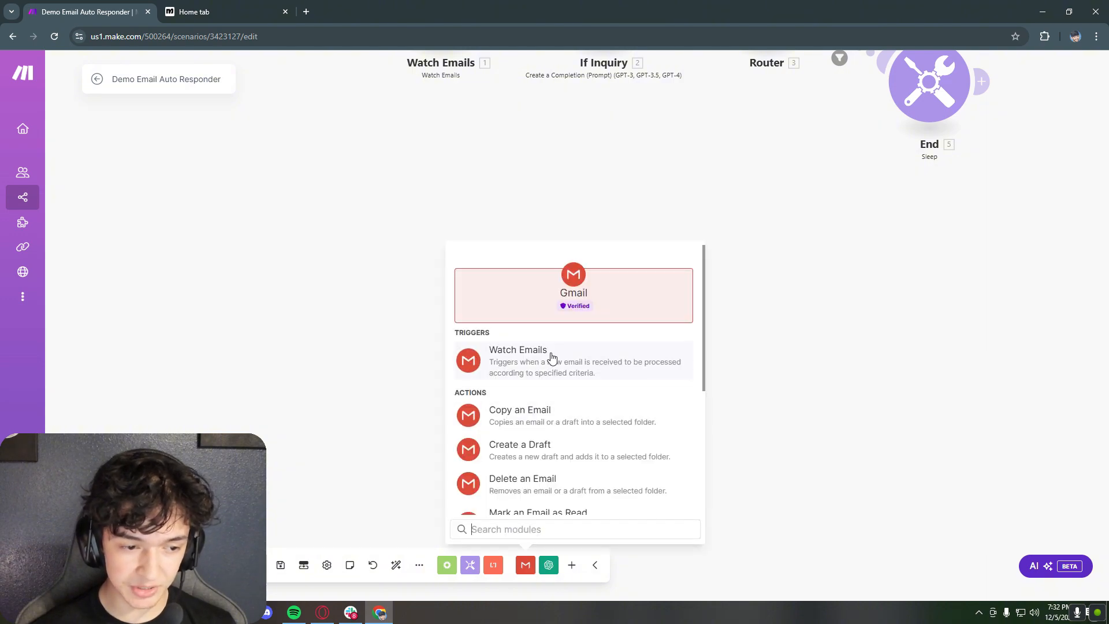
left_click(532, 365)
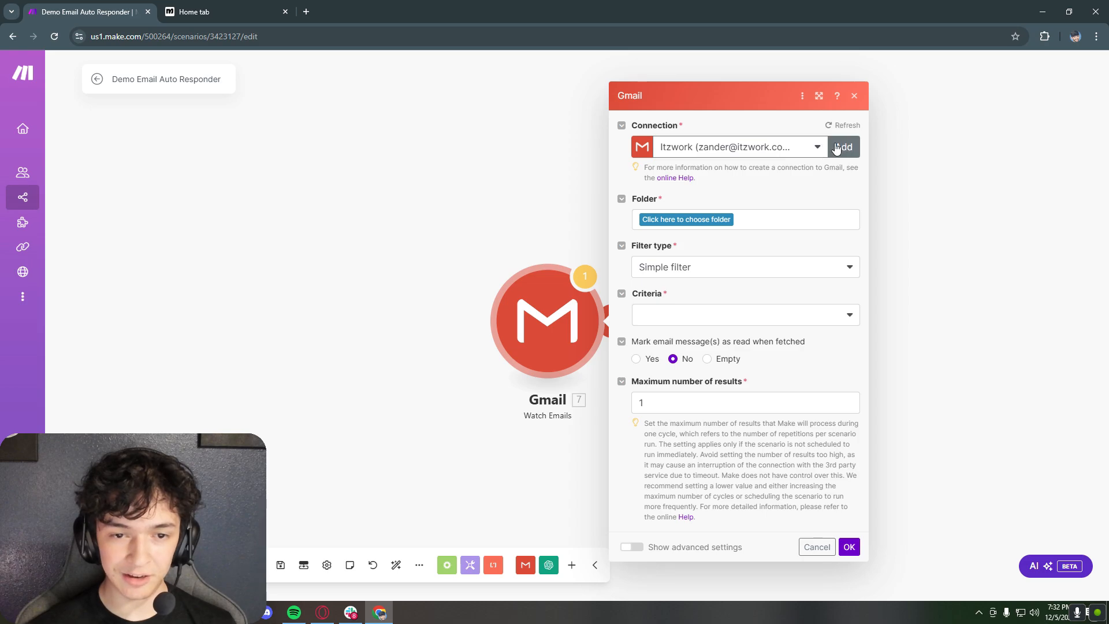
left_click(699, 222)
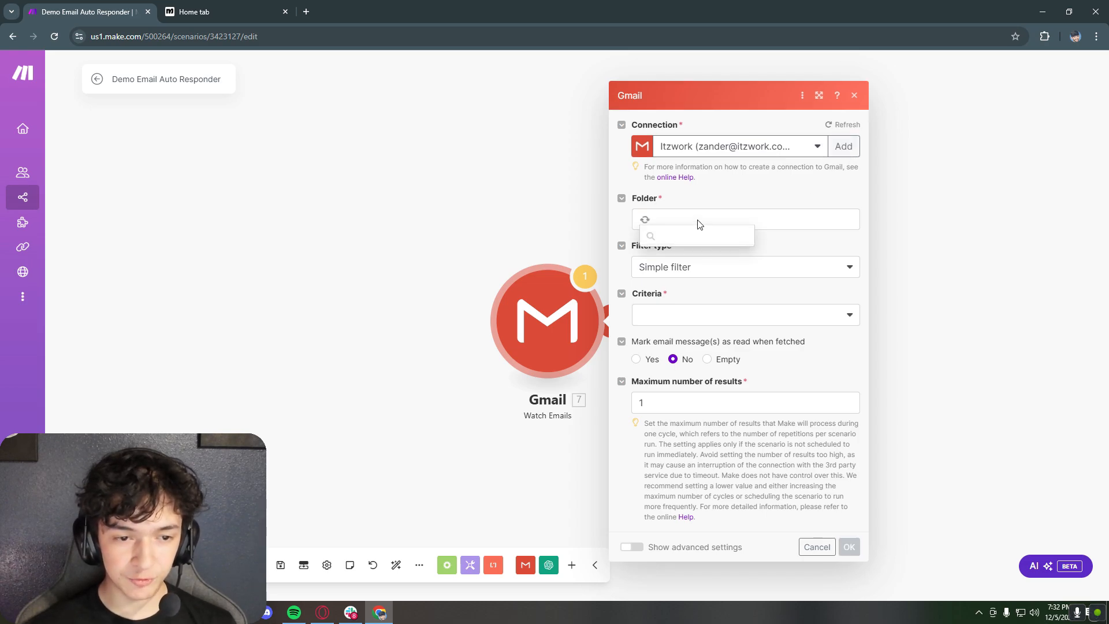
left_click(684, 254)
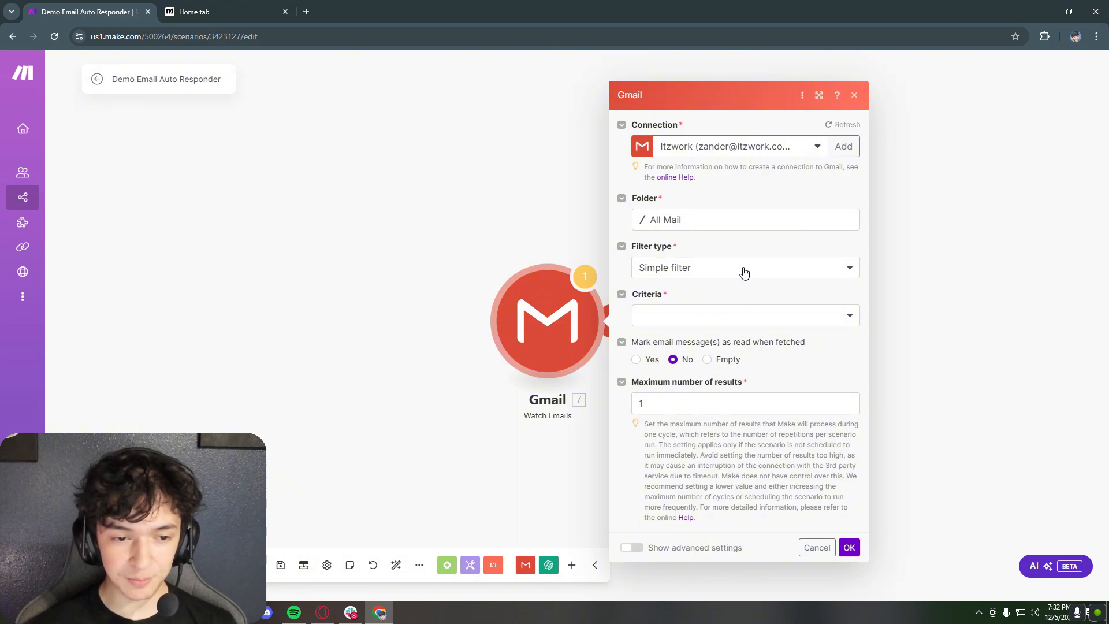
left_click(734, 268)
left_click(692, 291)
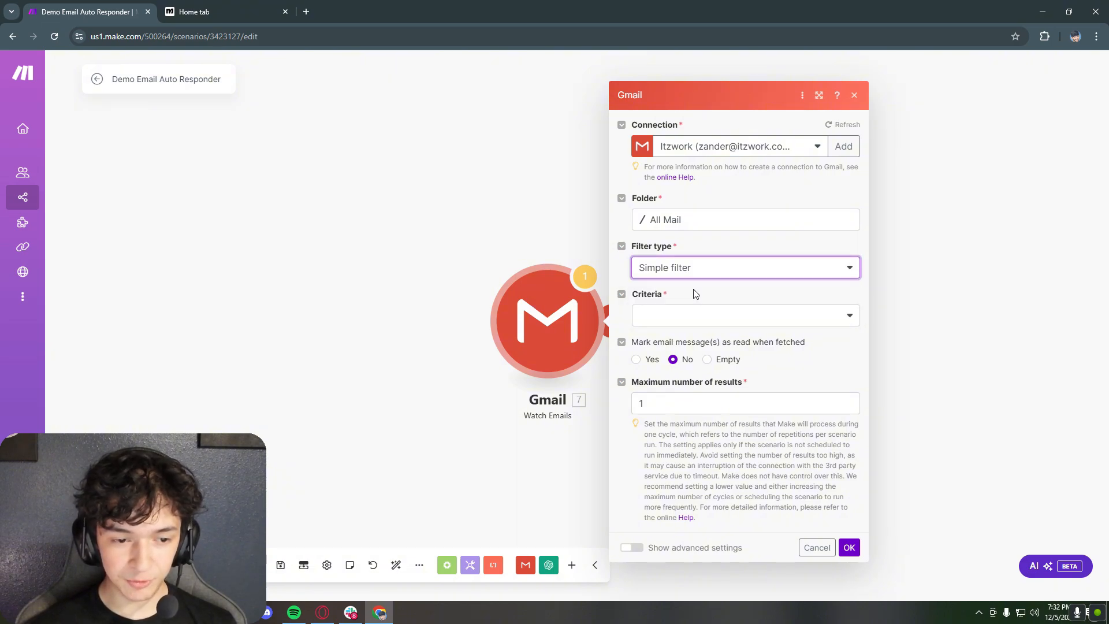
left_click(698, 320)
left_click(696, 340)
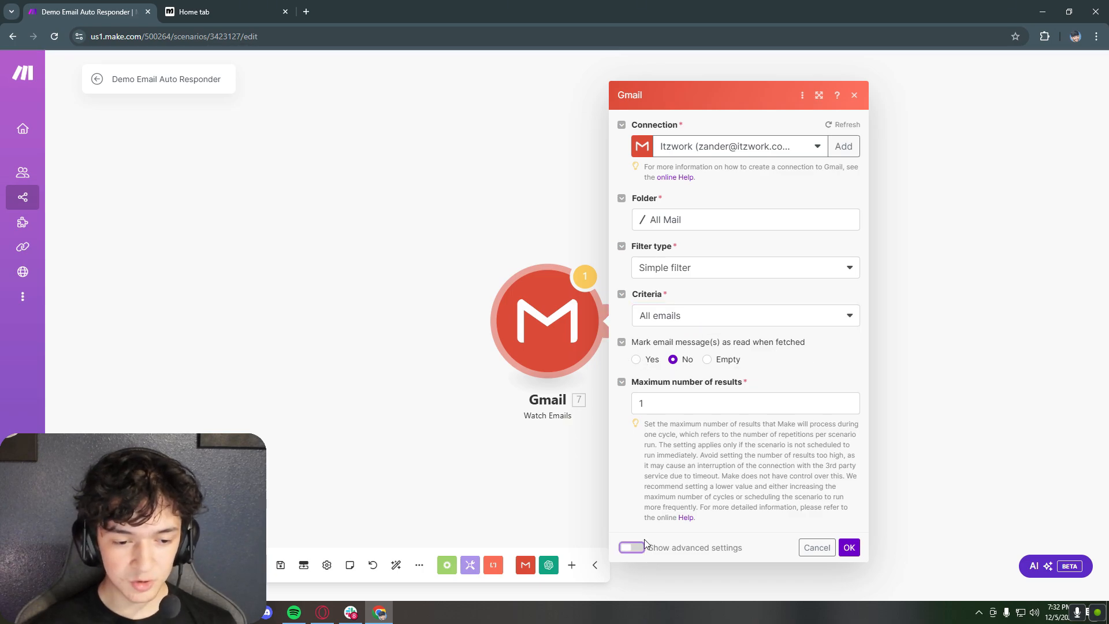
Step: Show the Gmail trigger's advanced settings, review the optional sender, subject and search phrase filters, and save the module
left_click(631, 547)
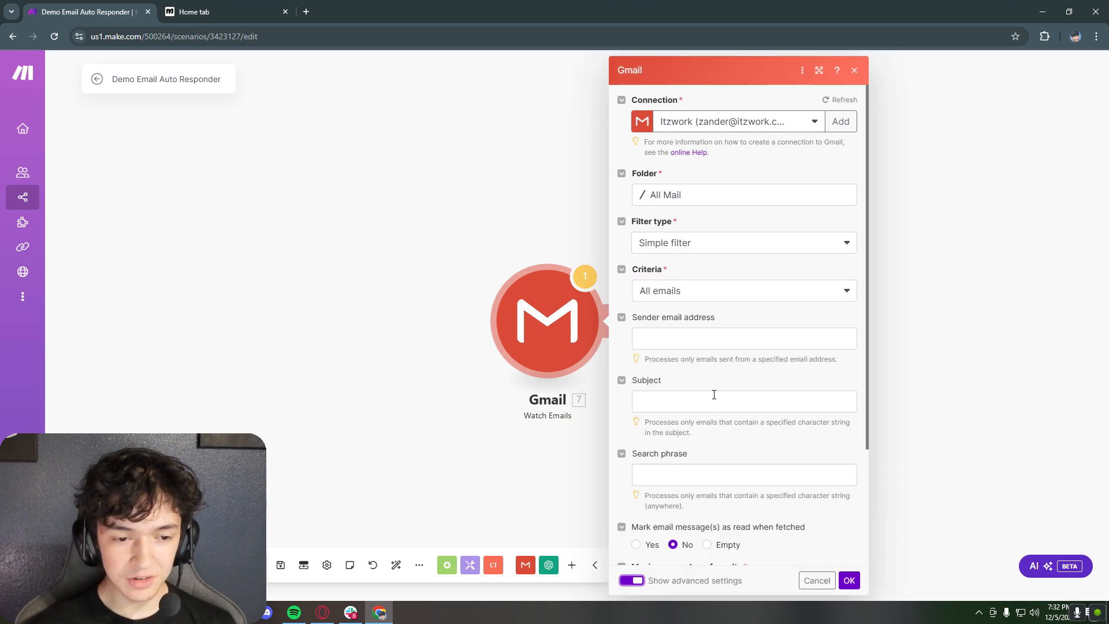
scroll(713, 387, "down", 2)
scroll(714, 386, "down", 1)
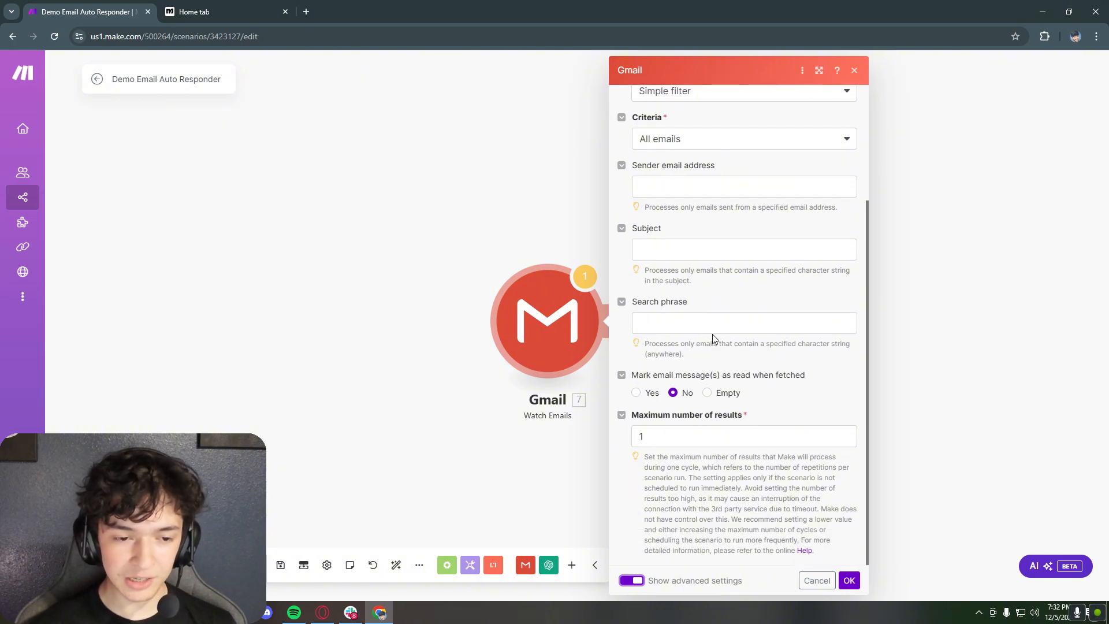
scroll(712, 334, "up", 4)
scroll(718, 362, "down", 4)
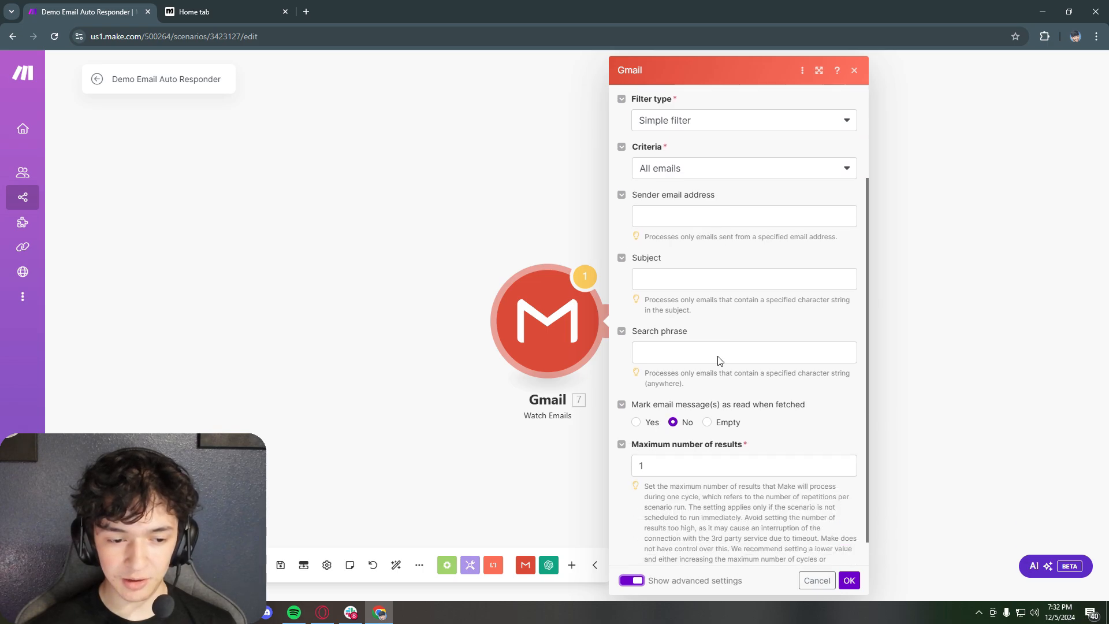
left_click(849, 580)
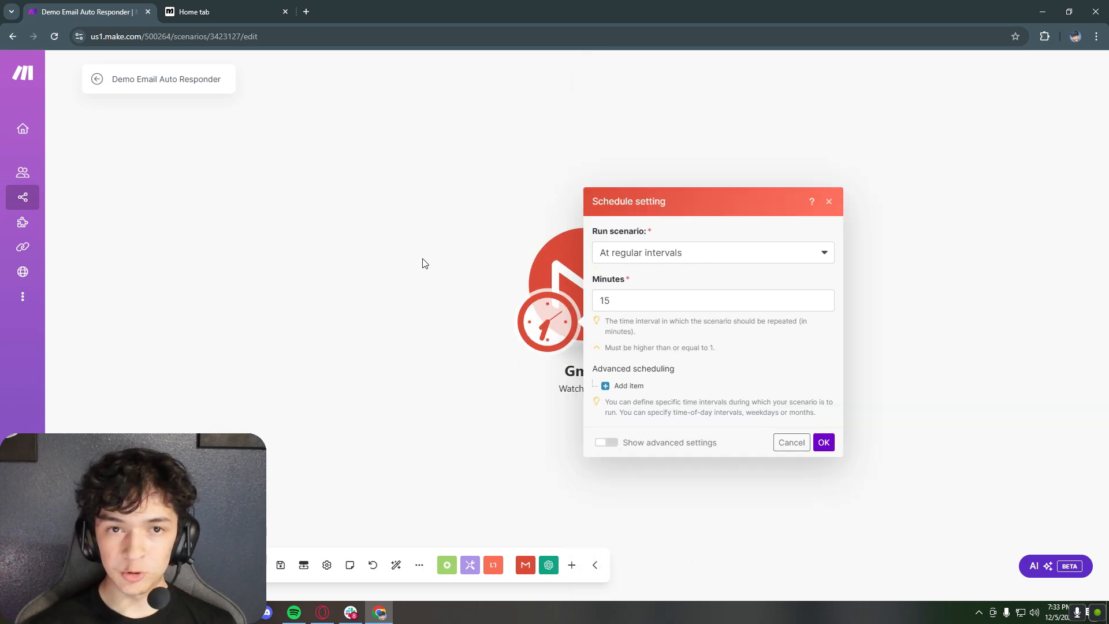
Step: Accept the schedule of regular 15-minute intervals without activating the scenario yet
double_click(662, 306)
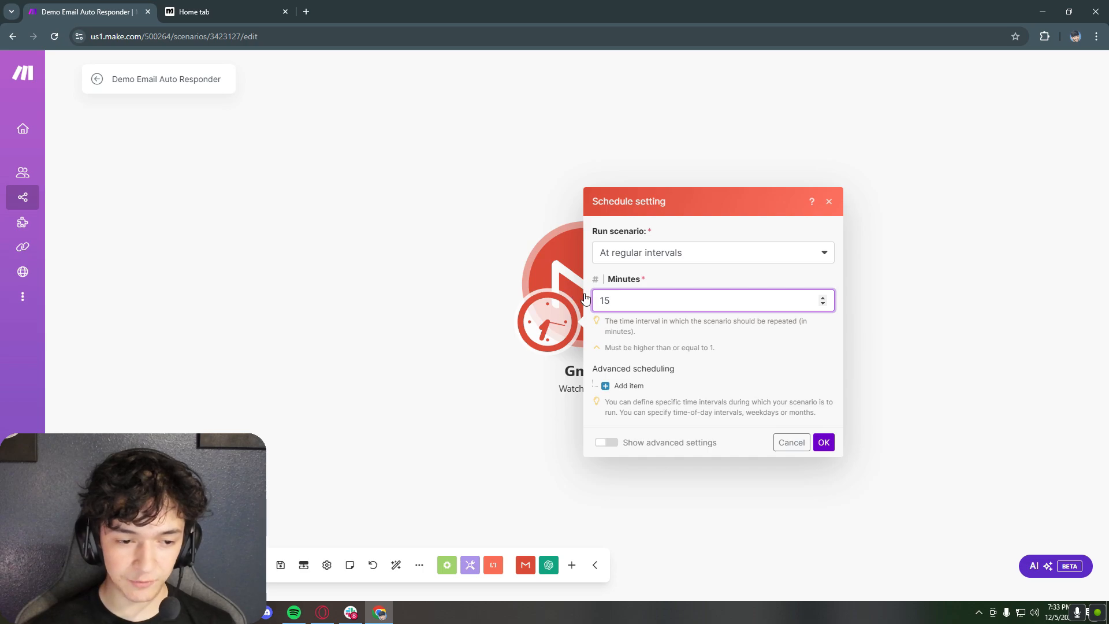
left_click(824, 442)
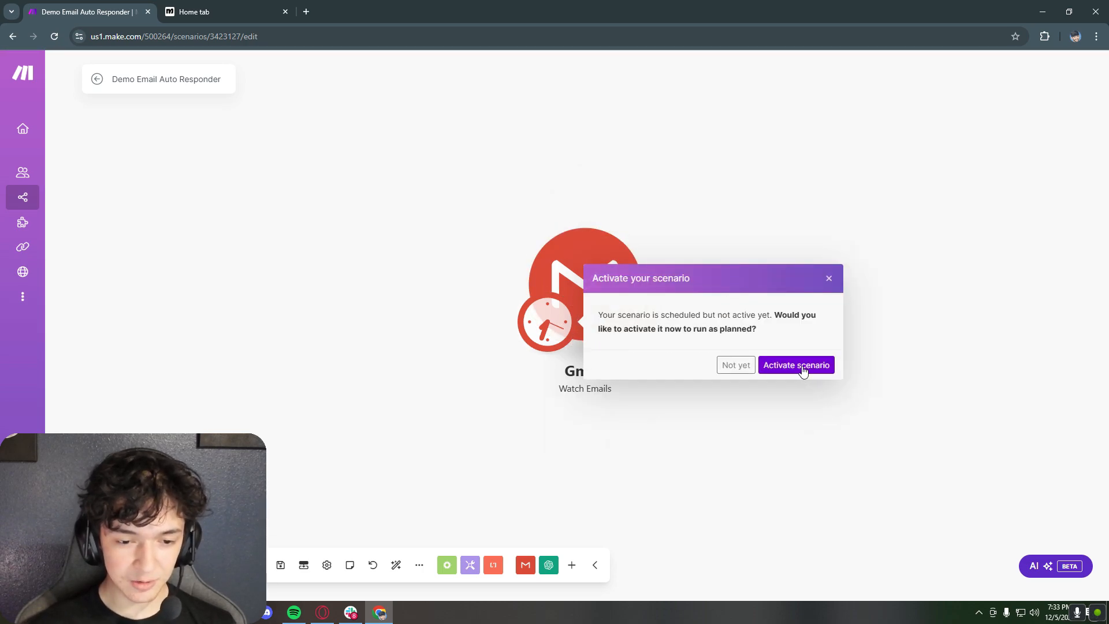
left_click(739, 365)
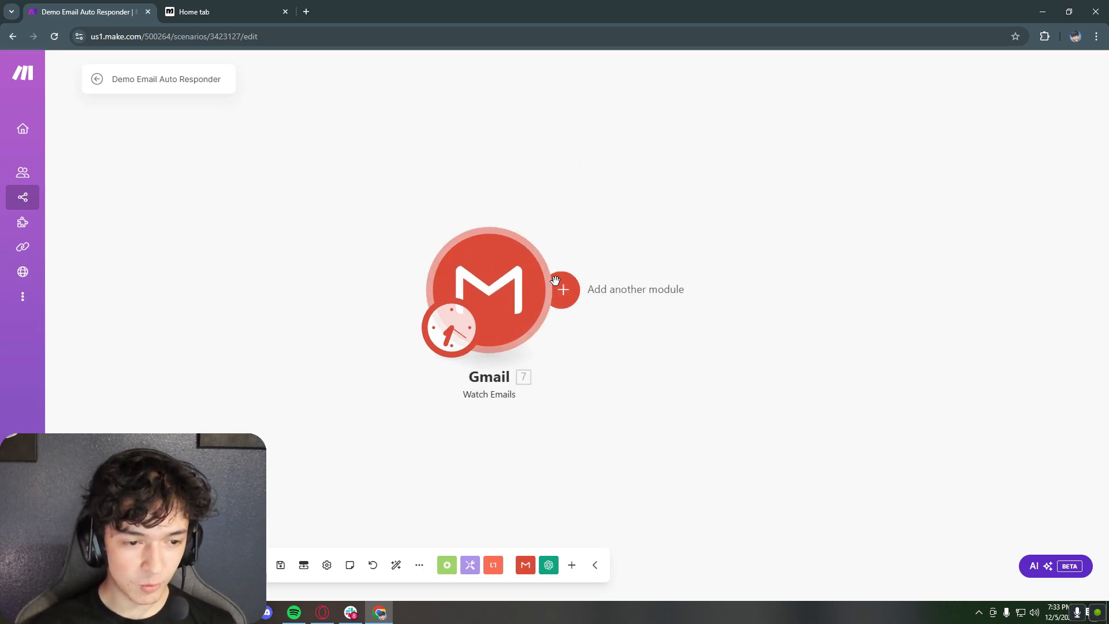
Step: Add an OpenAI Create a Completion module after the Gmail trigger and choose the chatgpt-4o-latest model
left_click(555, 282)
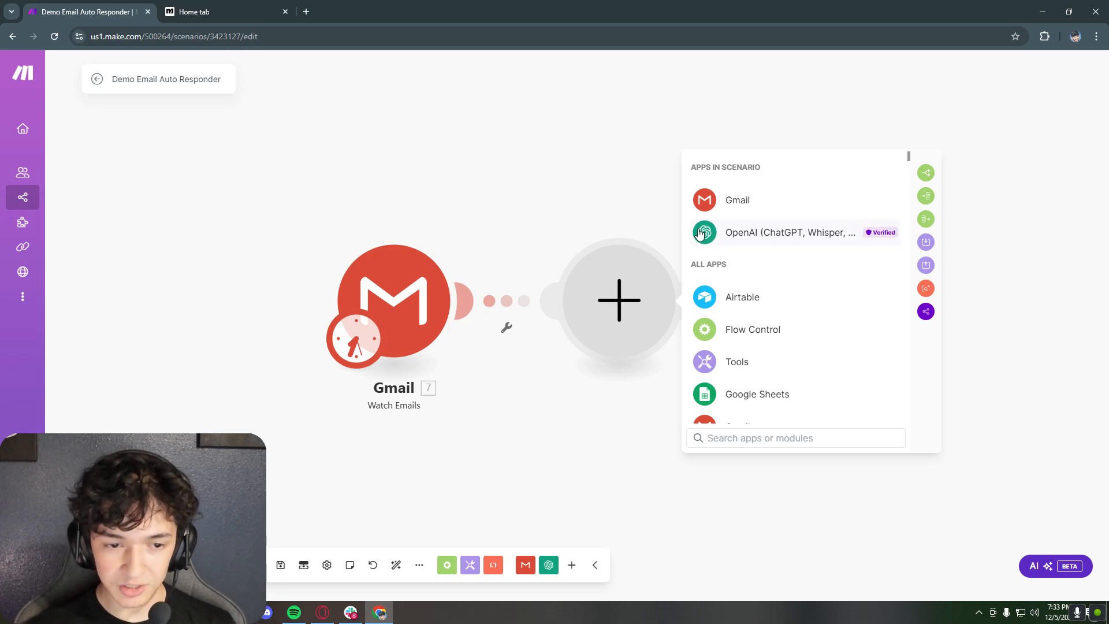
left_click(769, 237)
scroll(777, 279, "down", 1)
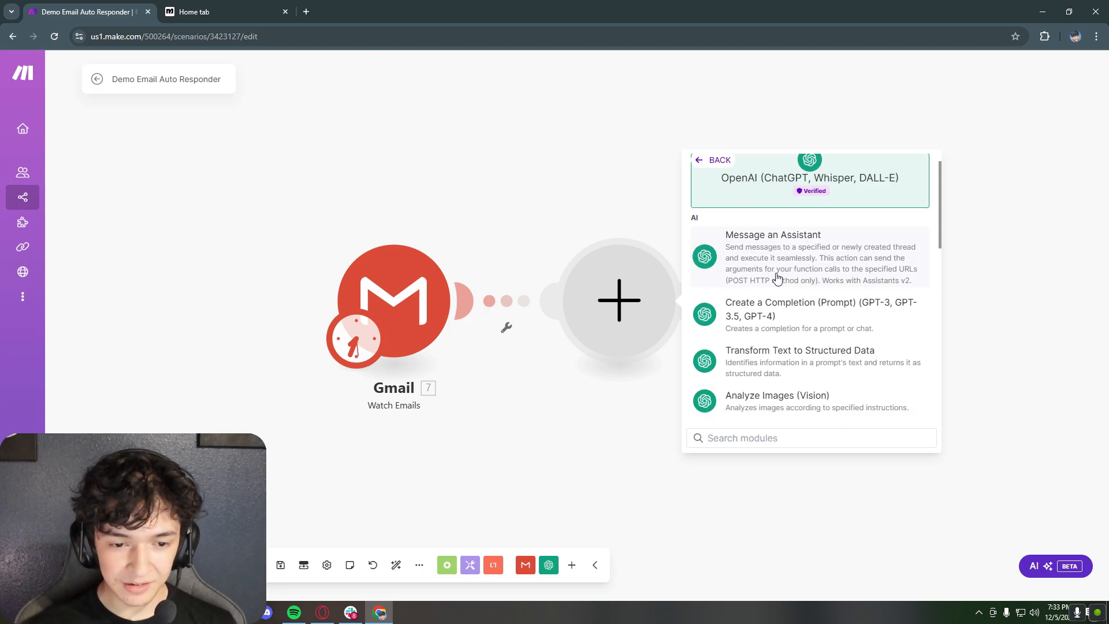
left_click(797, 283)
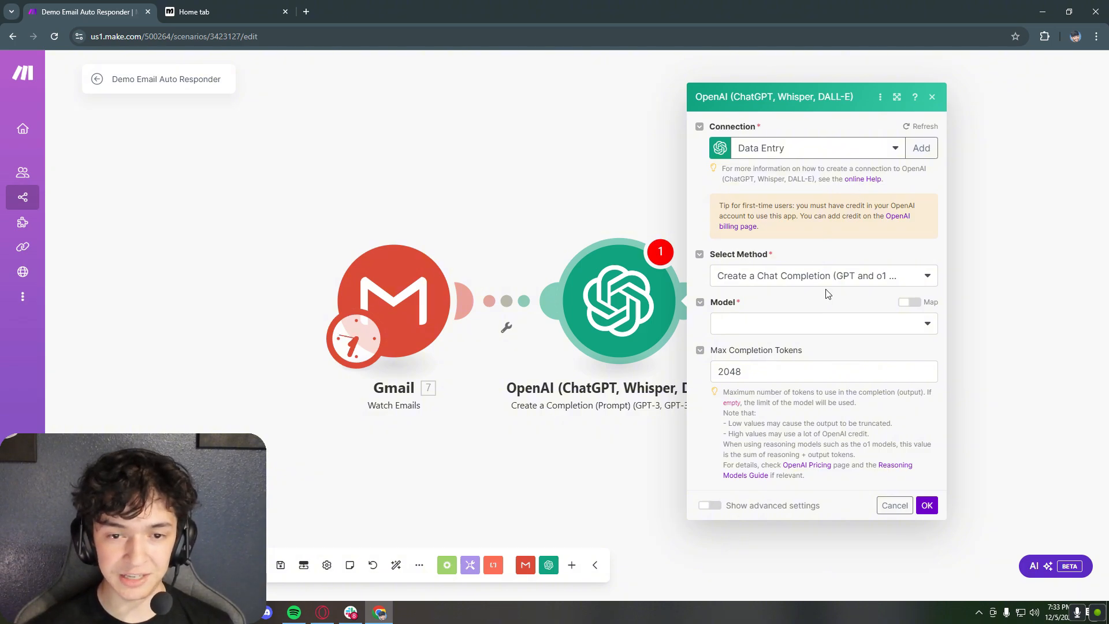
left_click(811, 316)
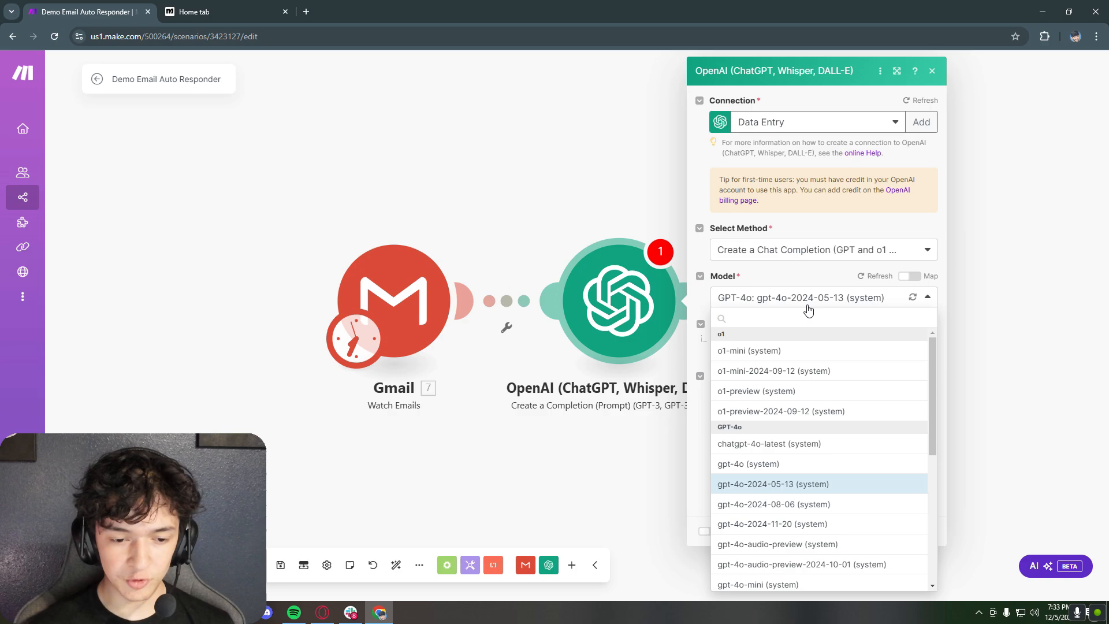
left_click(808, 446)
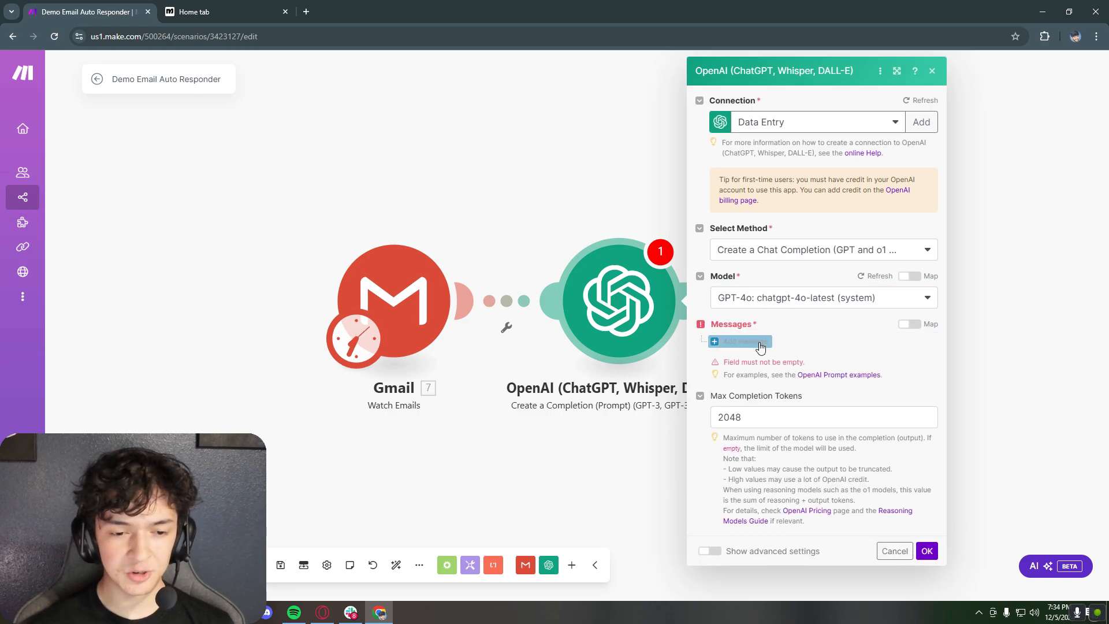
Step: Add a System message reading "You are an intelligent ai assistant that watches for incoming emails."
left_click(762, 344)
left_click(774, 378)
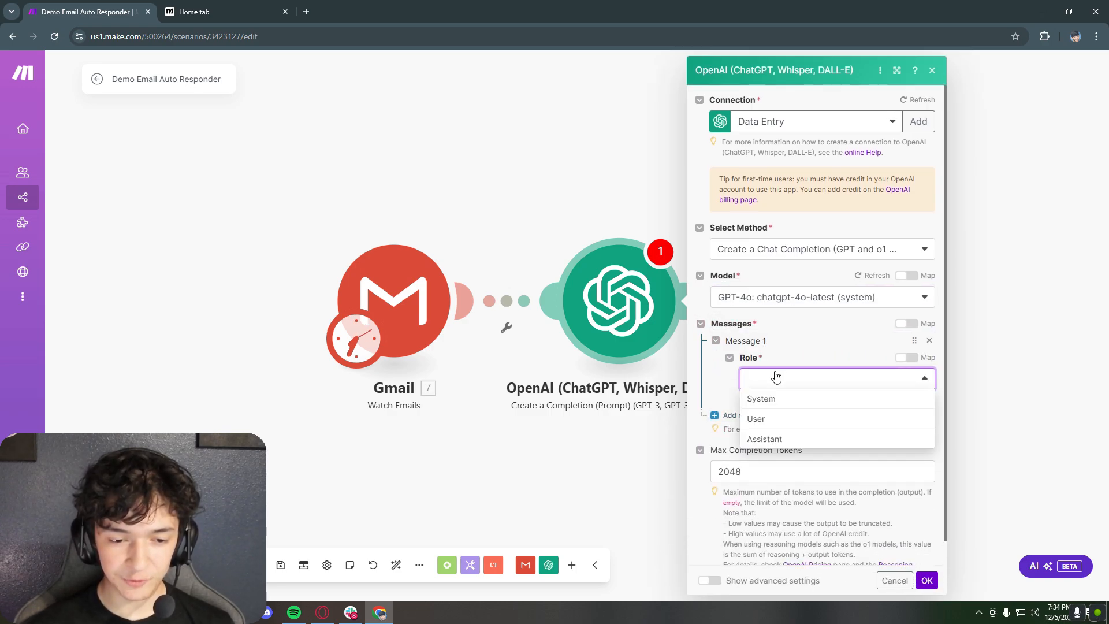
left_click(777, 398)
left_click(800, 368)
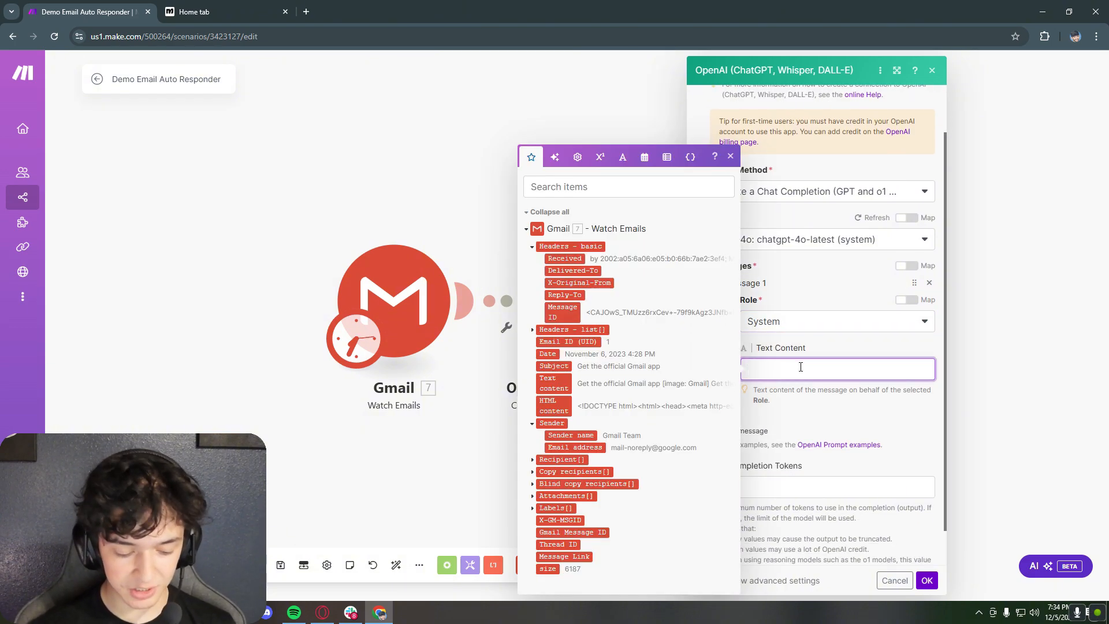
type("You are an intelligent ai assistant that watches for incoming emails")
left_click_drag(746, 315, 828, 328)
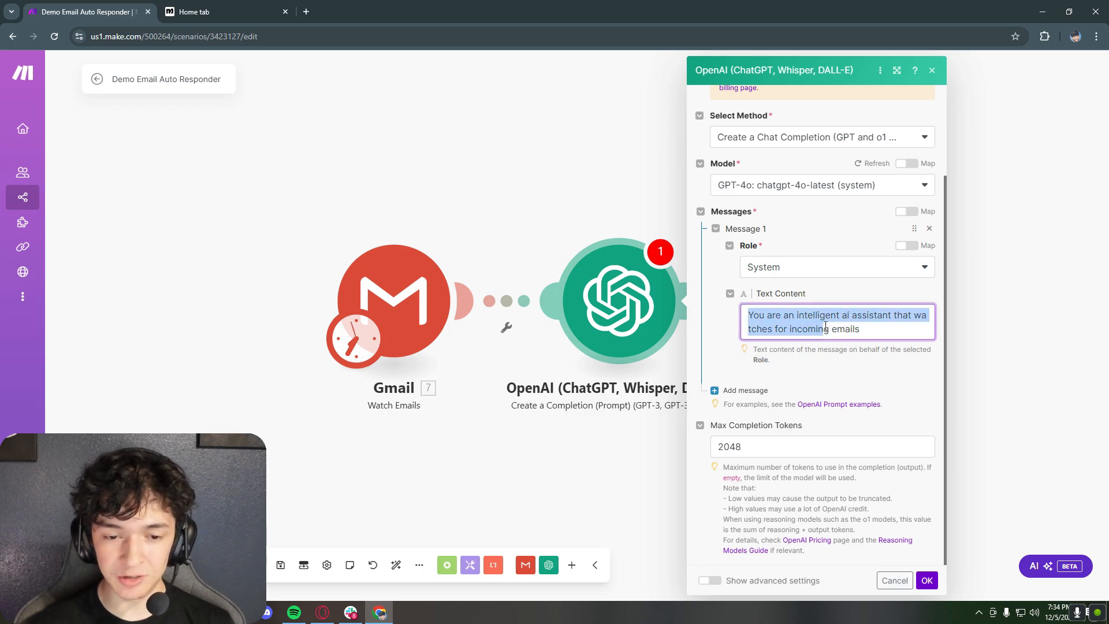
left_click(870, 329)
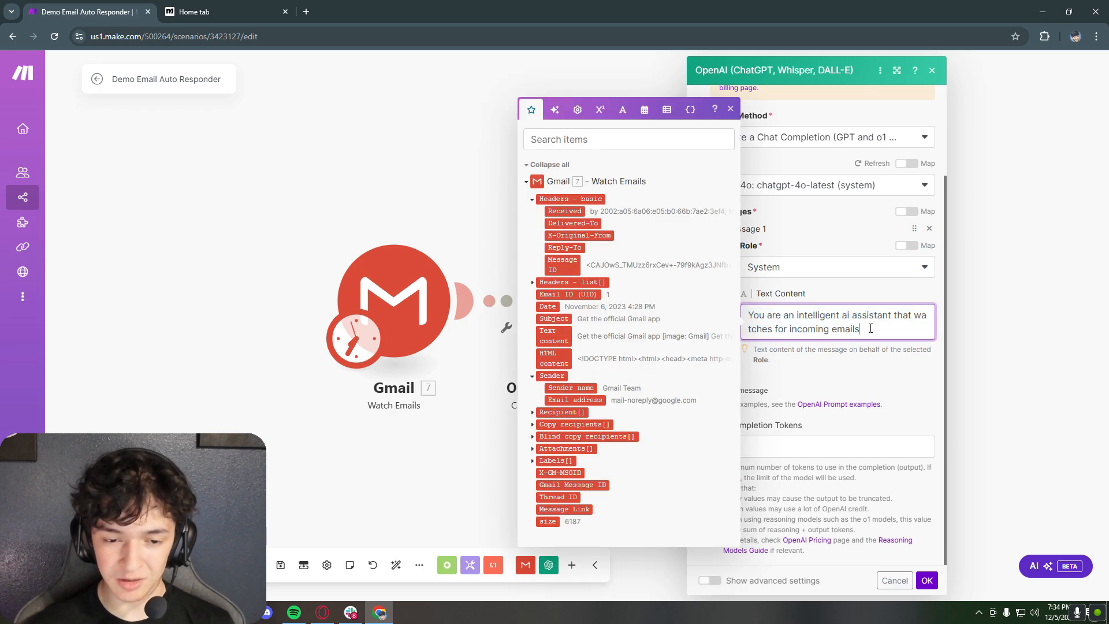
left_click(896, 377)
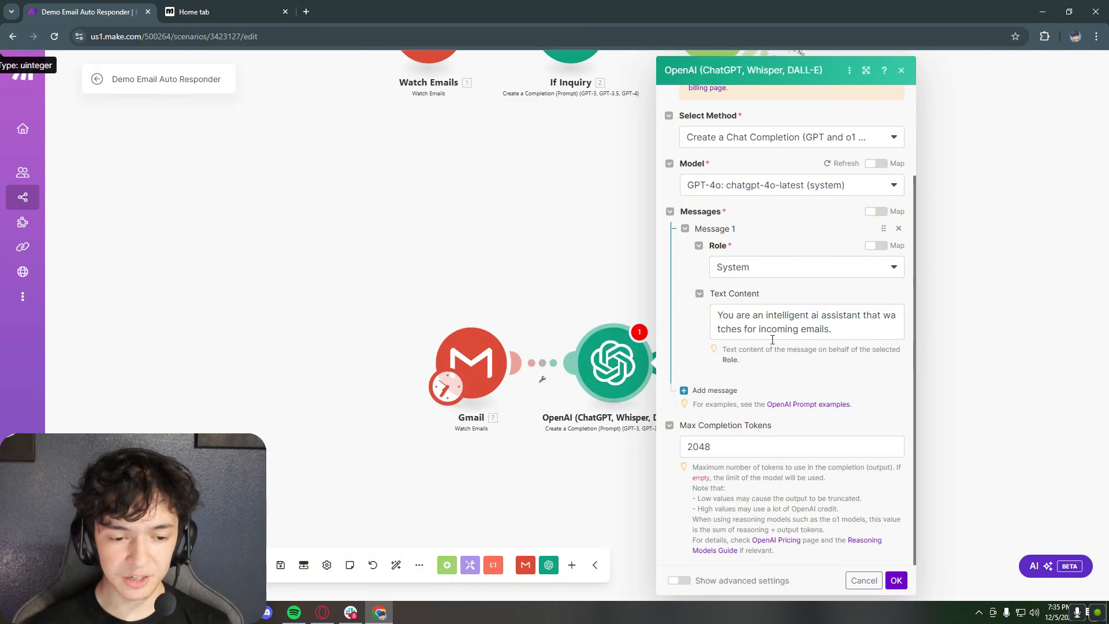
Step: Add a User message "Identify if this email is an inquiry about our business", outputting Yes if it is and No otherwise, and save the module
left_click(715, 390)
scroll(757, 404, "down", 2)
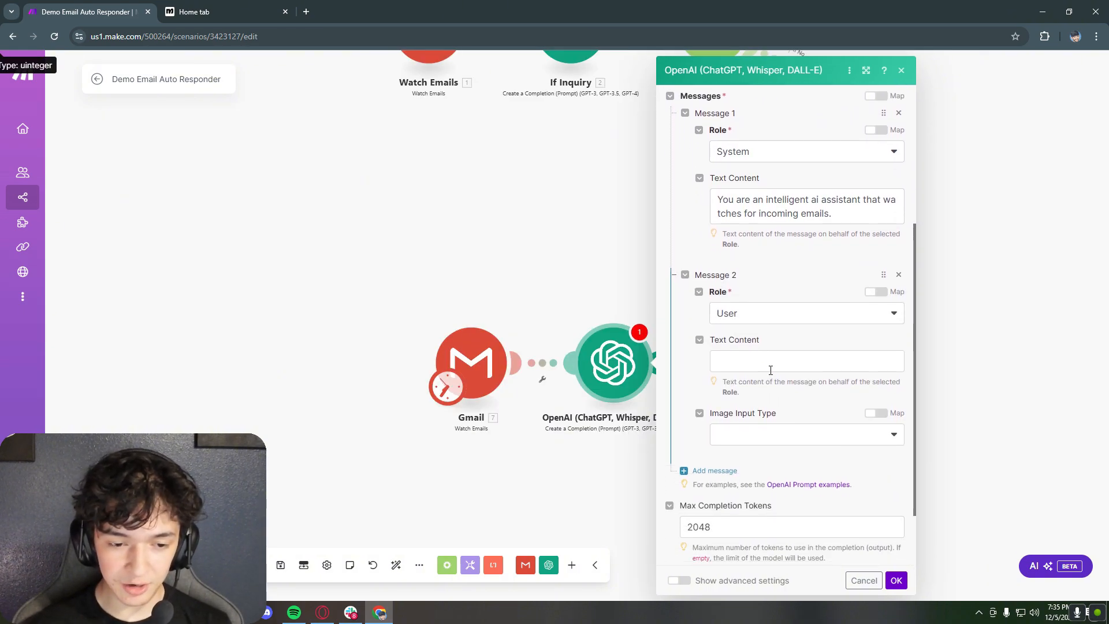
left_click(770, 362)
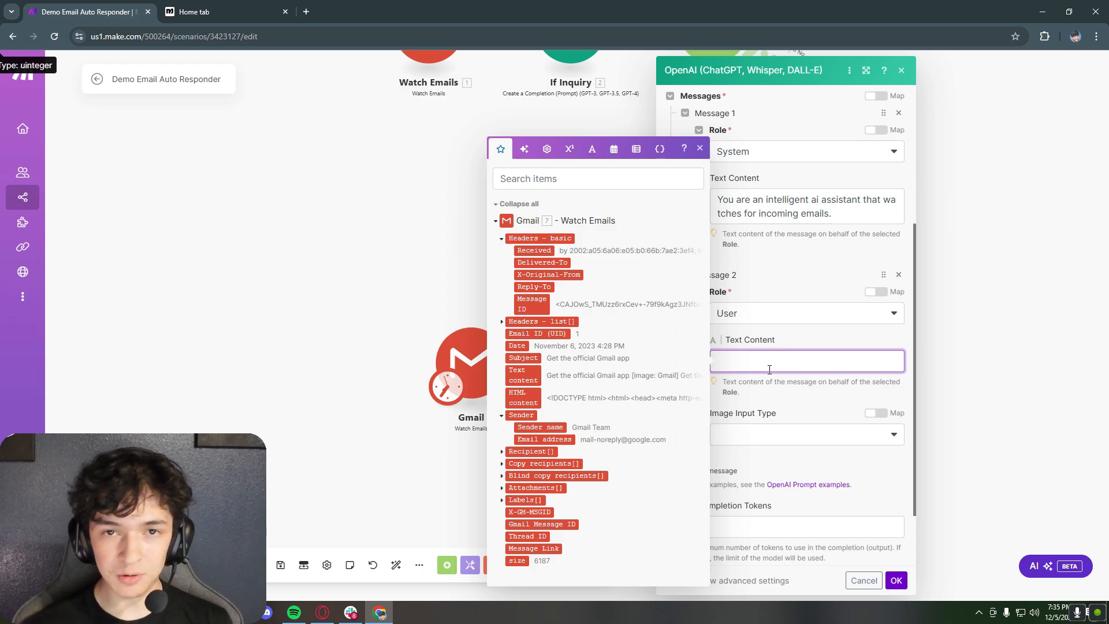
type("Identify if this email is an inquiry about our business  If it is output: Yes If it is something other than an inquiry output: No")
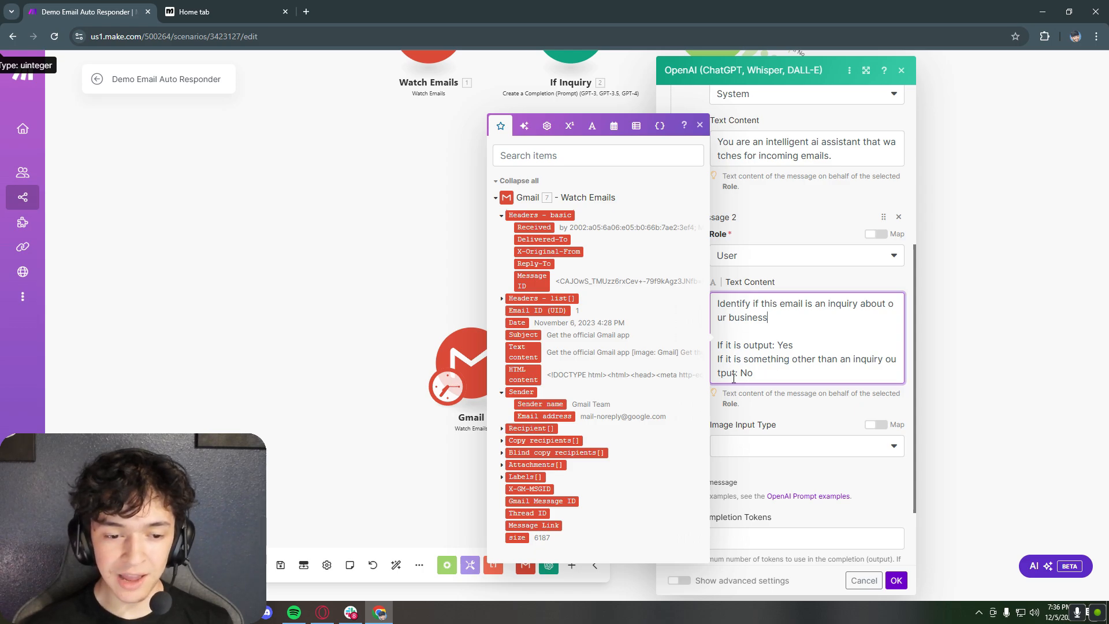
left_click(700, 125)
scroll(832, 424, "down", 3)
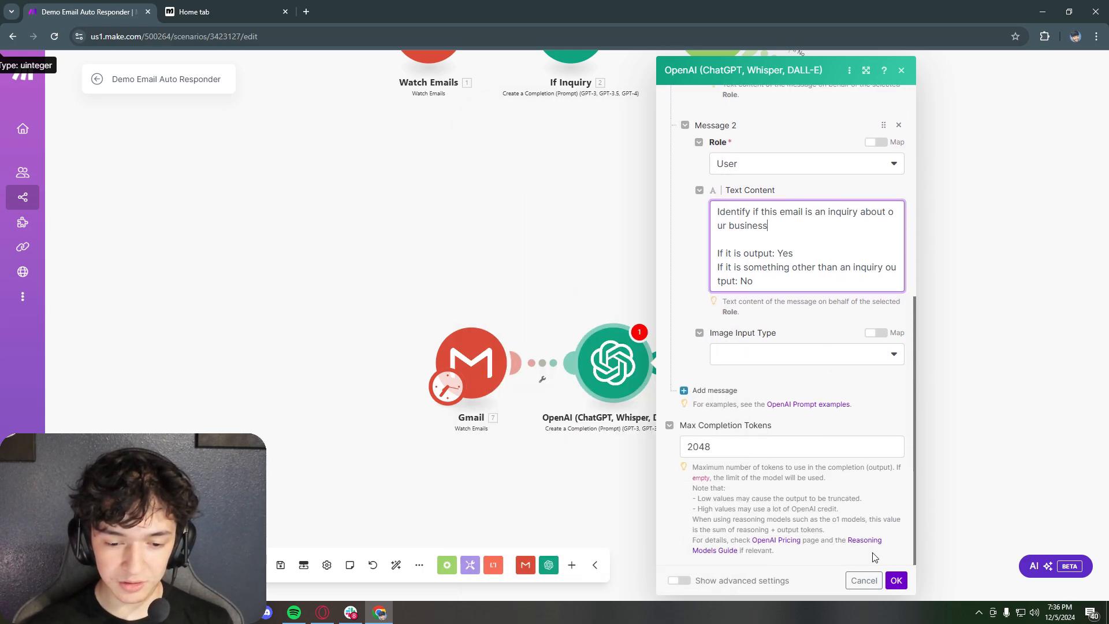
left_click(896, 581)
Step: Add a Flow Control Router and connect it after the OpenAI module
left_click_drag(716, 220, 664, 181)
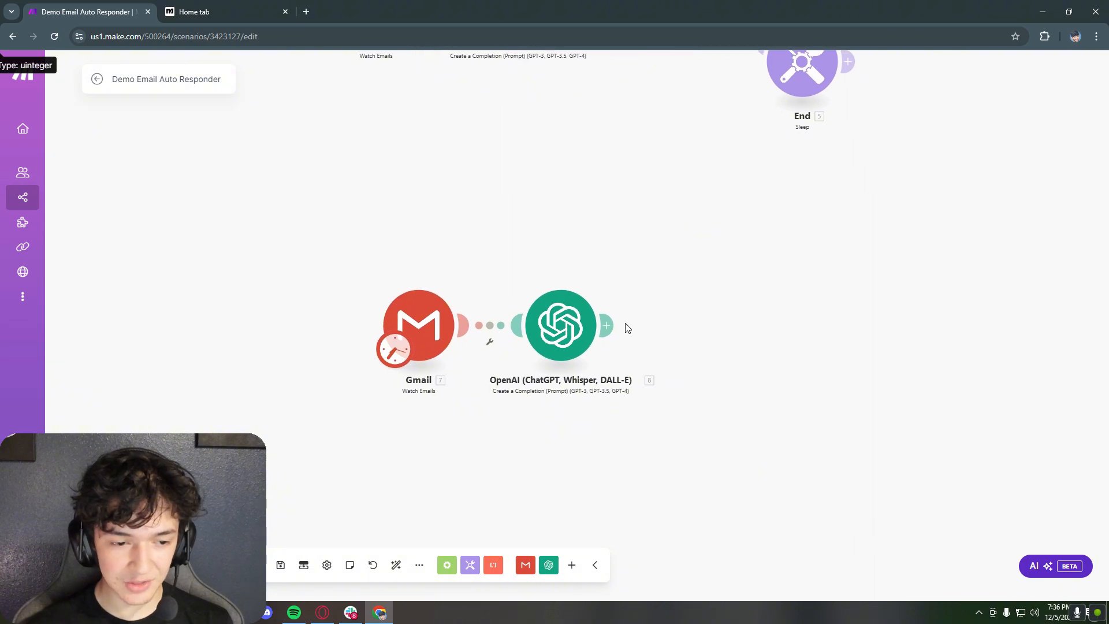
left_click(447, 565)
left_click(423, 497)
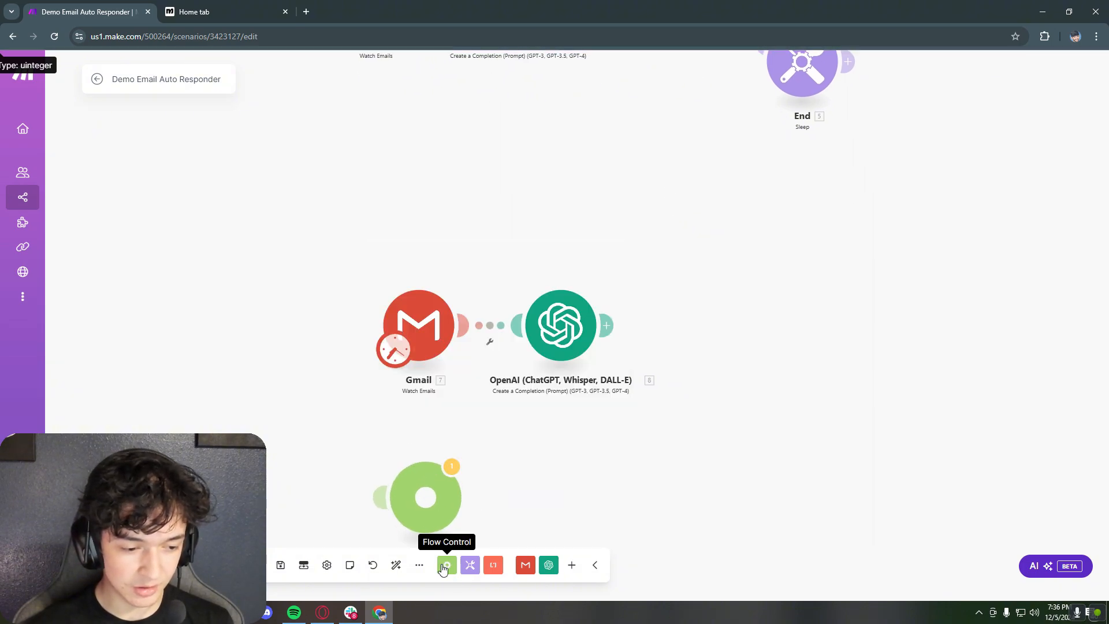
left_click_drag(427, 520, 695, 306)
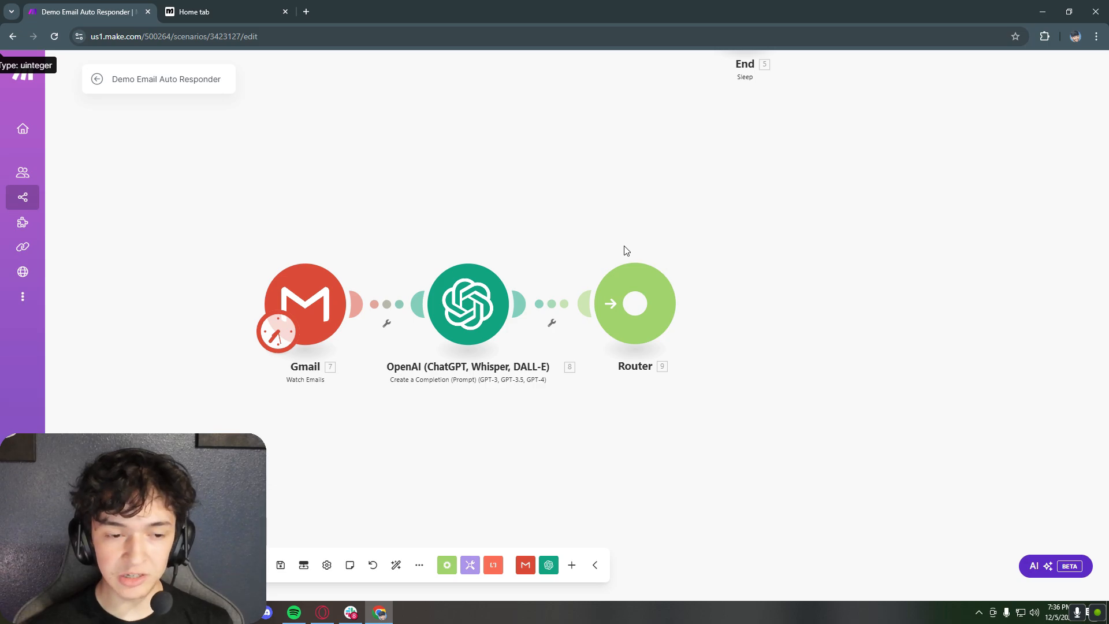
Step: Add a second route to the Router and give it a filter labelled "If no", with the OpenAI Result equal to "No"
scroll(700, 293, "up", 1)
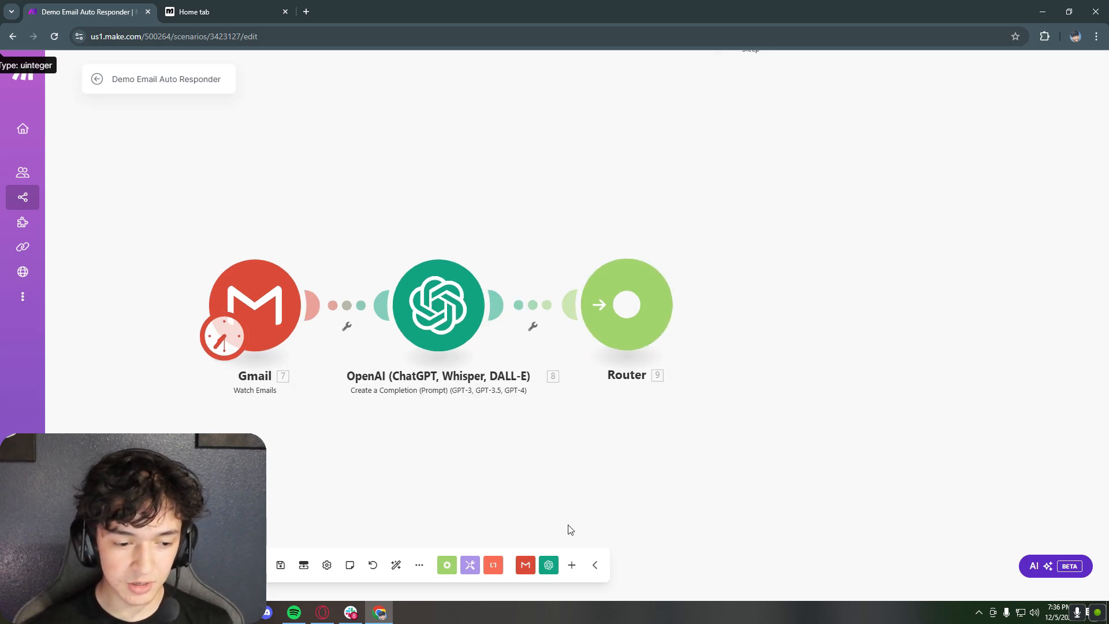
left_click(657, 287)
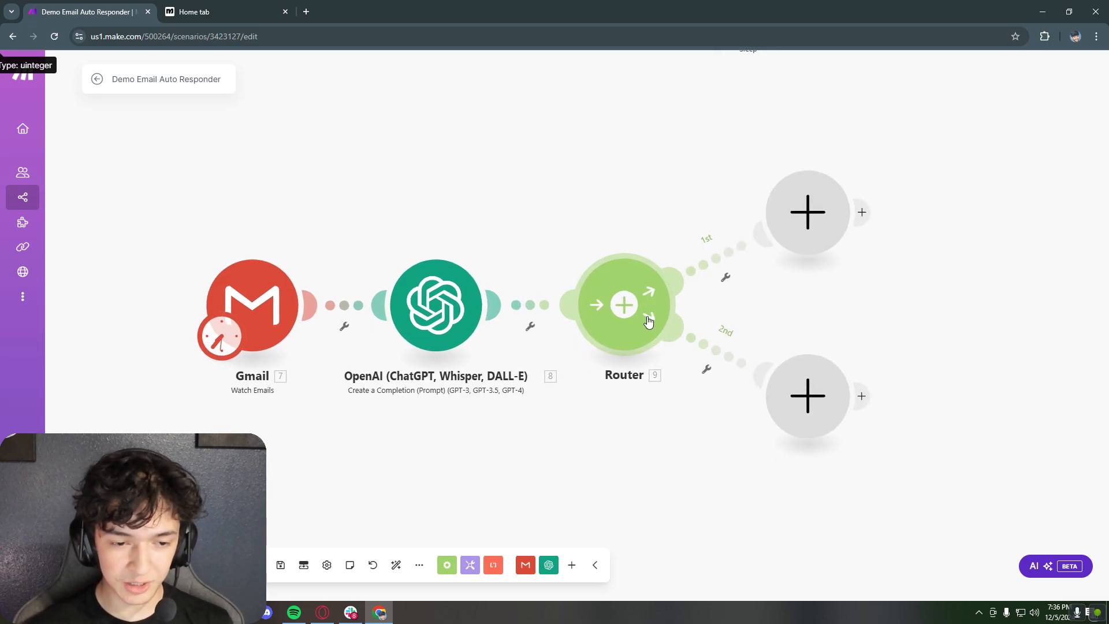
left_click(705, 354)
left_click(832, 247)
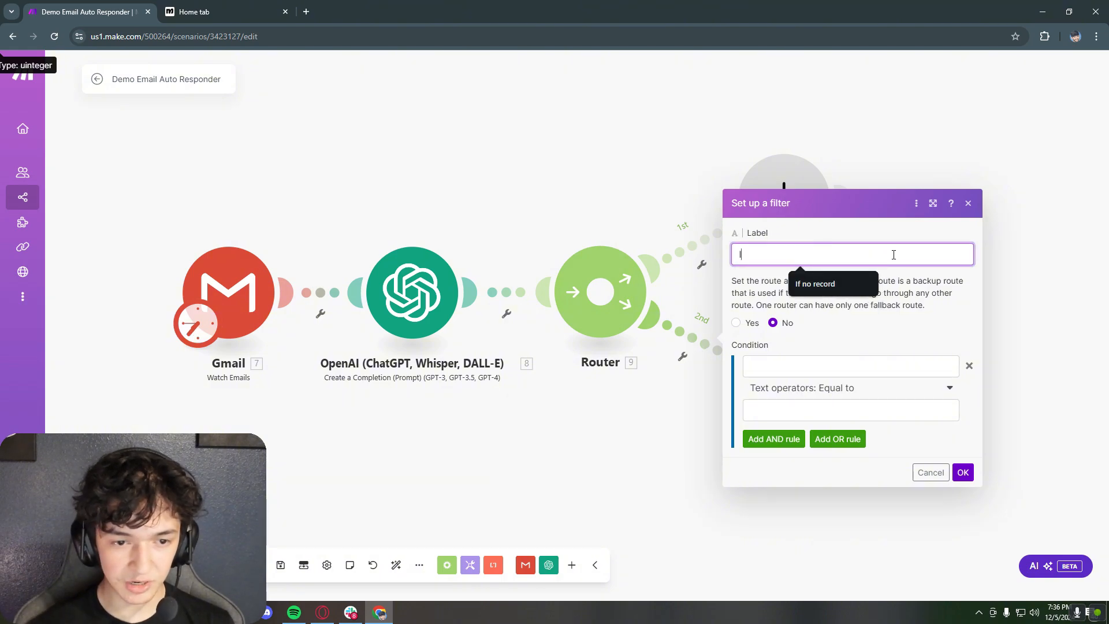
type("If no")
left_click(778, 365)
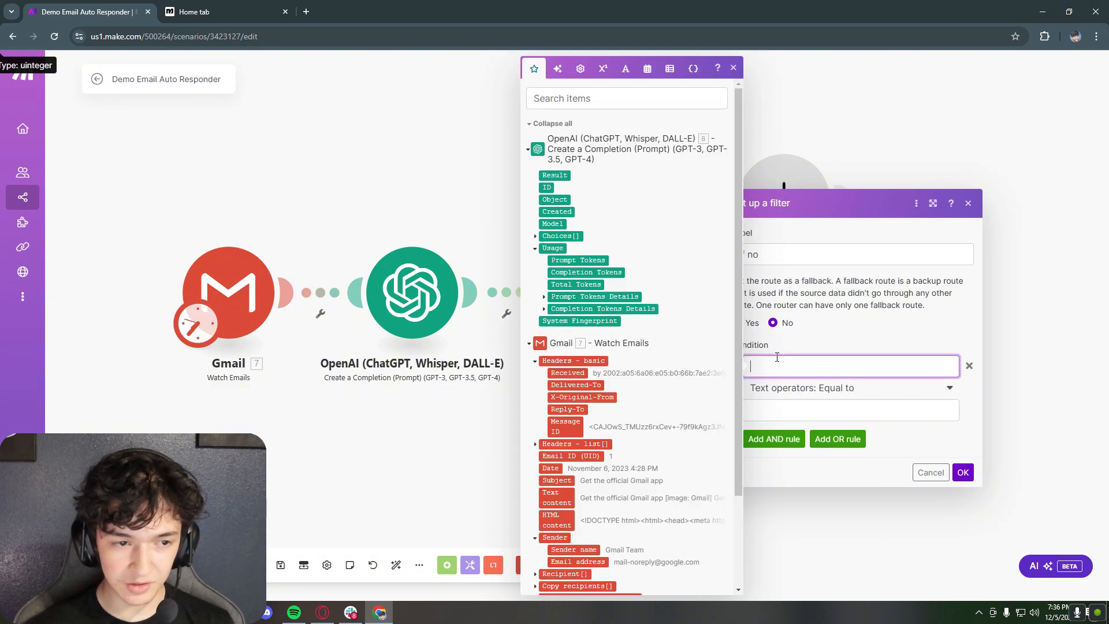
left_click_drag(554, 175, 765, 372)
left_click(830, 411)
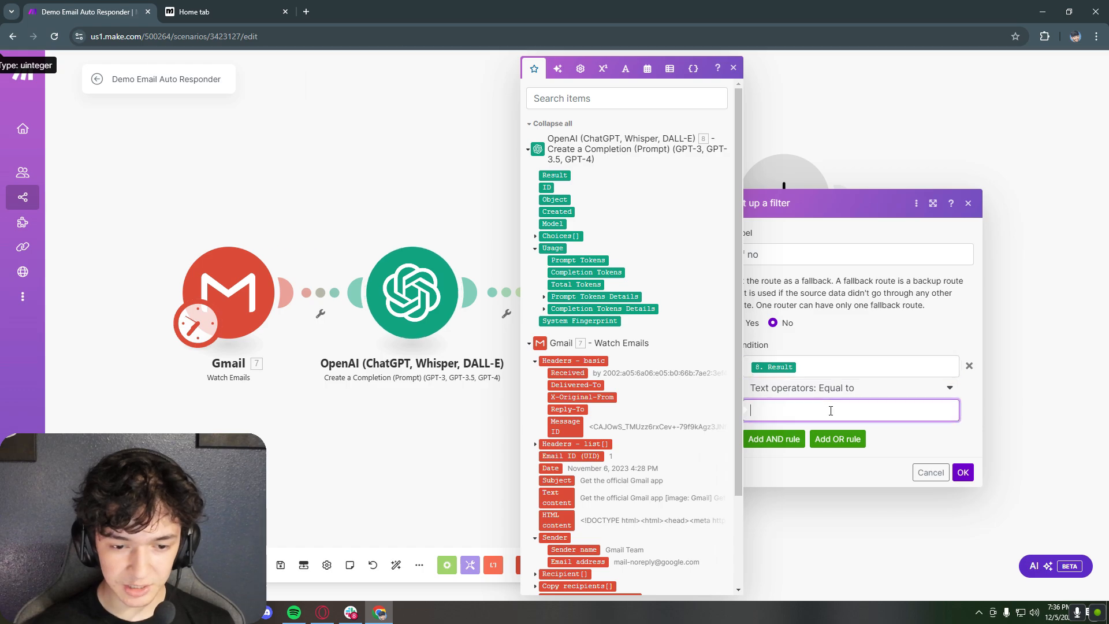
type("No")
key("Return")
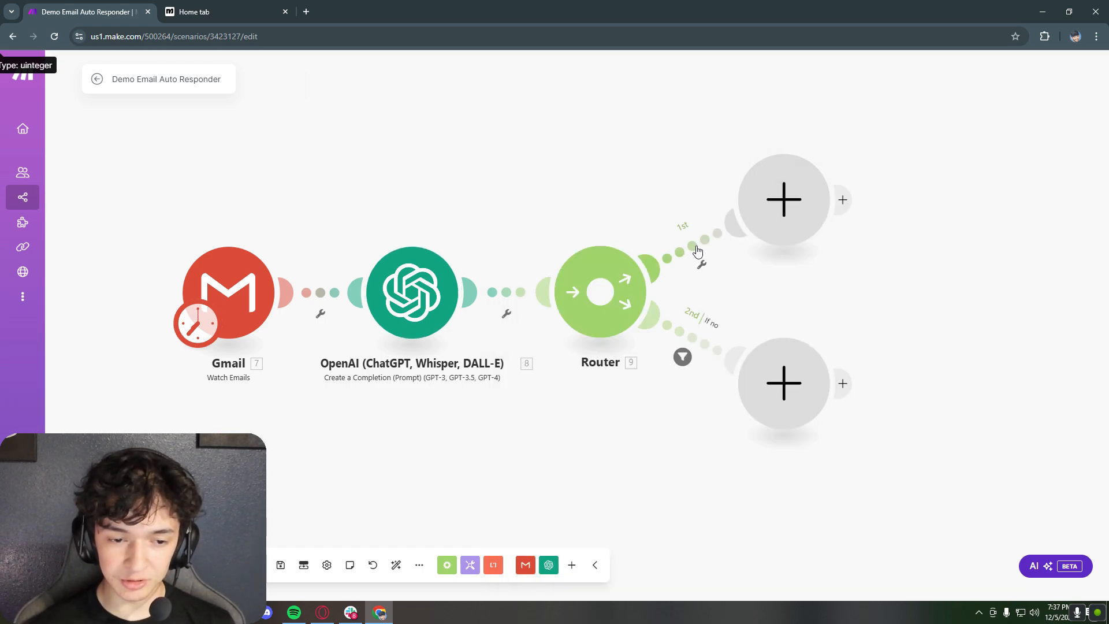
Step: Set up the first route's filter with the label "Is yes" and the condition OpenAI Result equal to "Yes"
left_click(698, 252)
left_click(788, 162)
type("Is y")
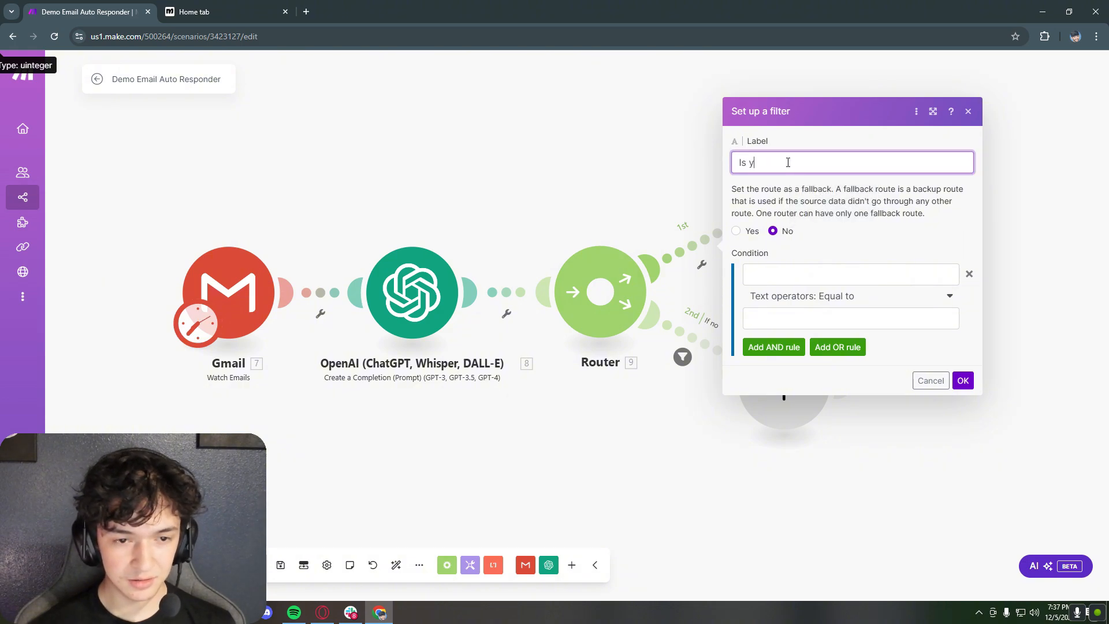
type("es")
left_click(803, 281)
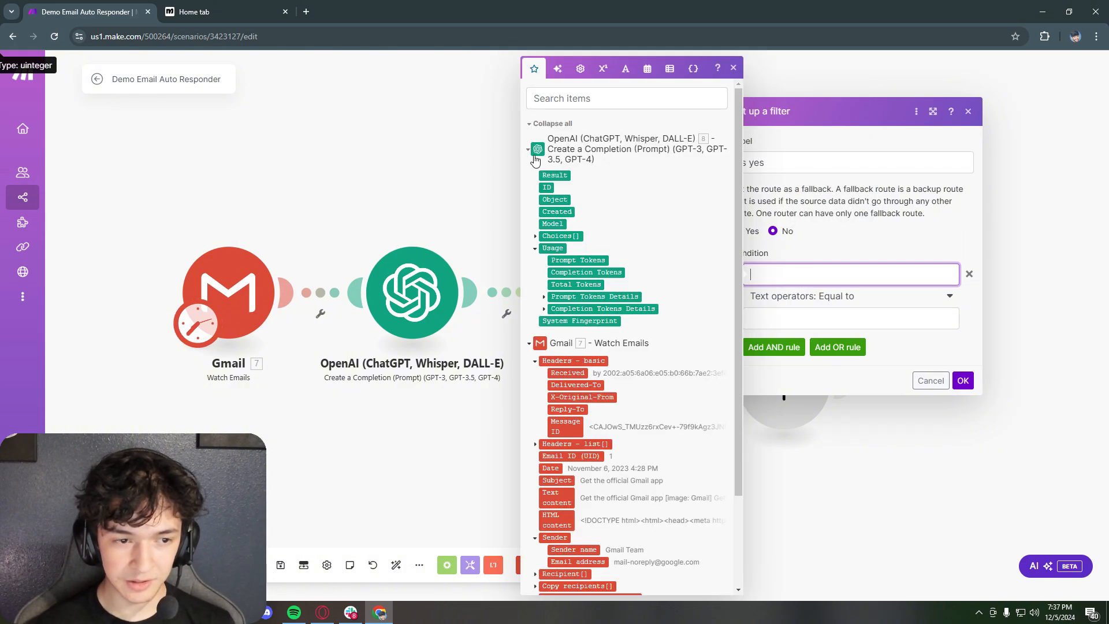
left_click(554, 175)
left_click(831, 319)
type("Yes")
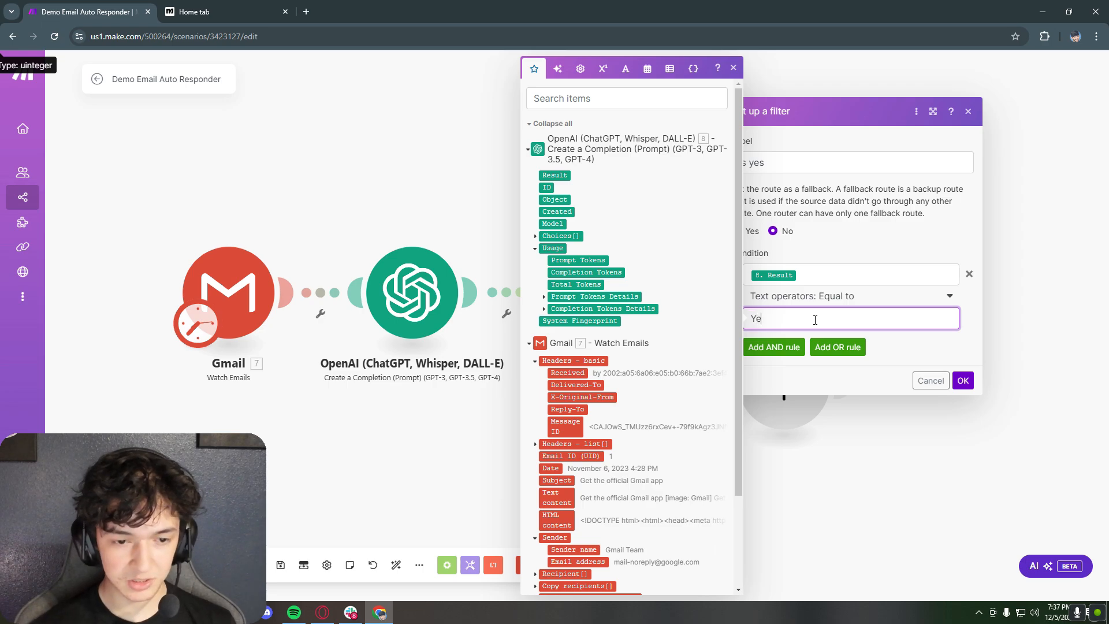
left_click(962, 380)
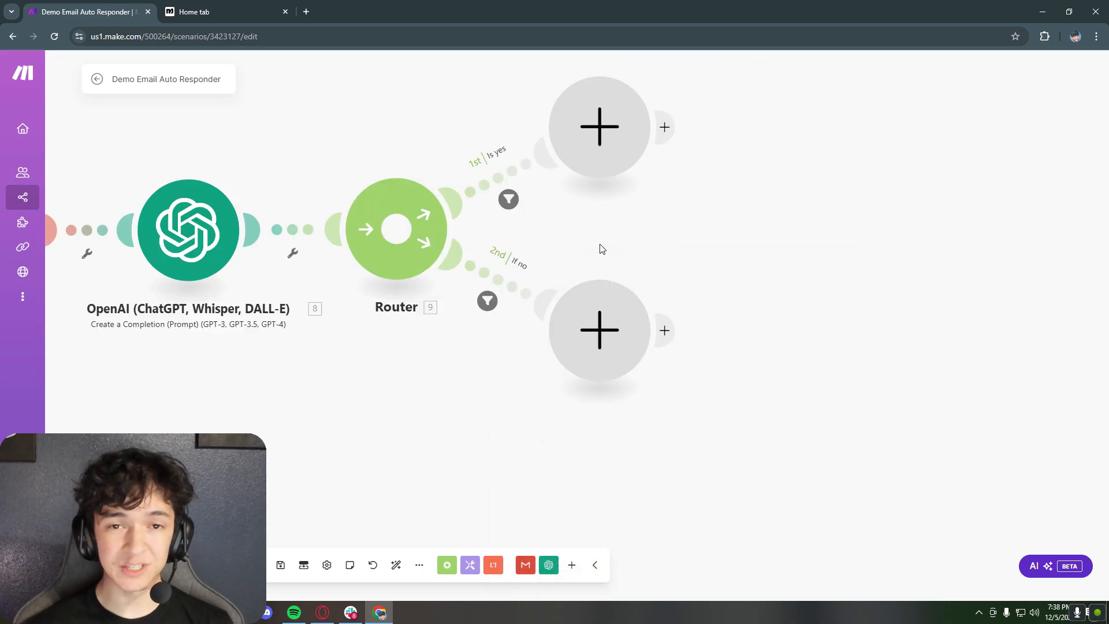
Step: Add a Tools Sleep module on the "If no" route with a delay of 1 second
left_click(608, 339)
left_click(715, 389)
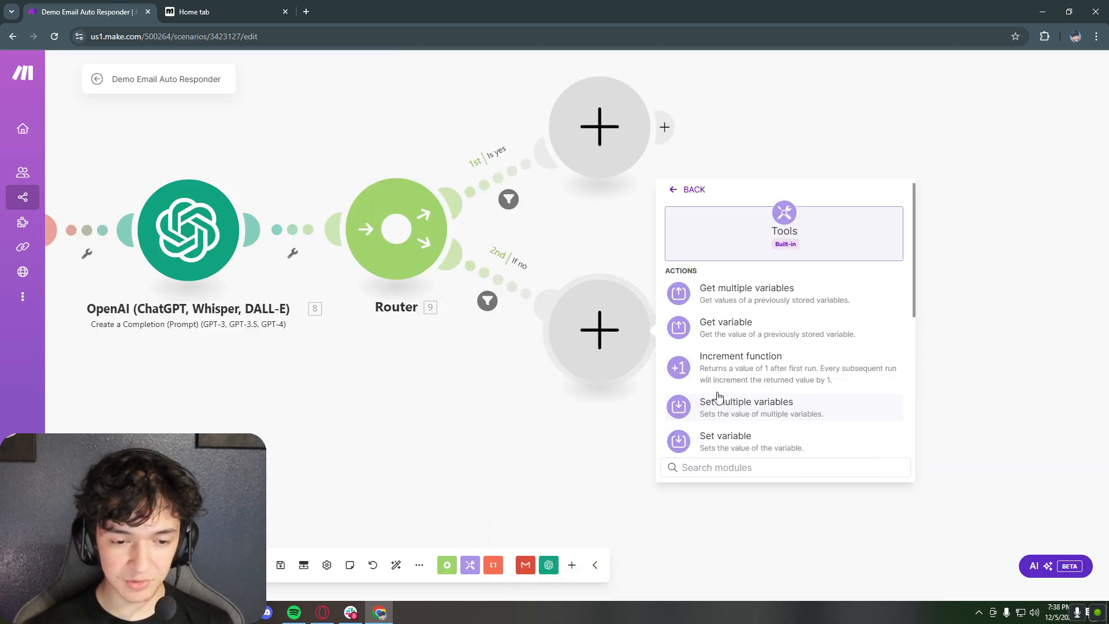
scroll(744, 400, "down", 2)
scroll(744, 399, "down", 2)
left_click(743, 311)
type("1")
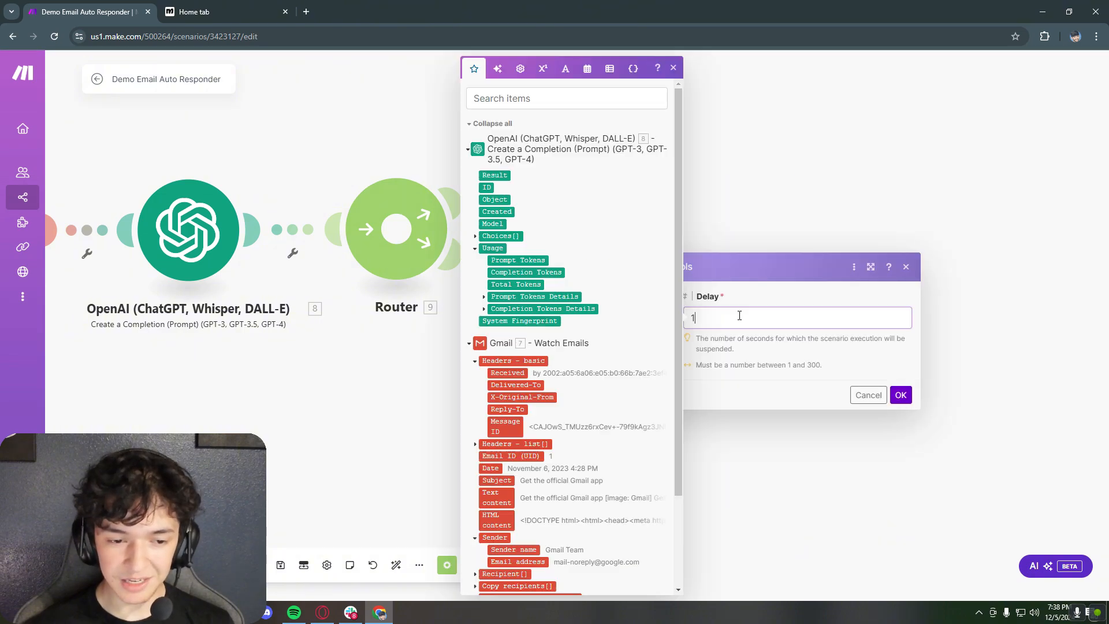
left_click(901, 395)
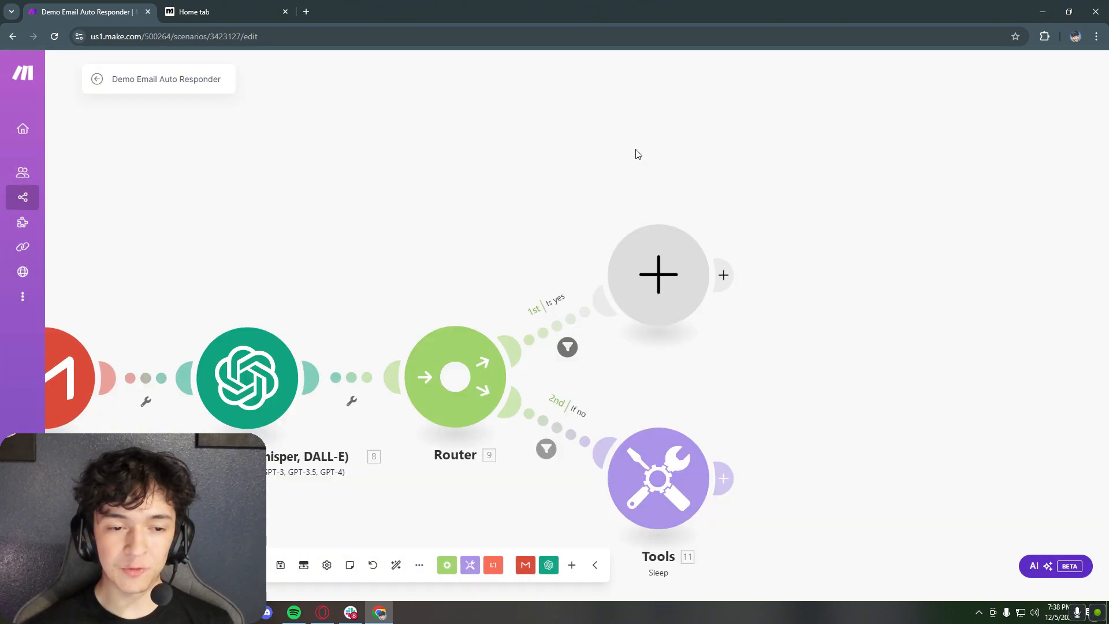
Step: Add an OpenAI Create a Completion module on the "Is yes" route and choose the chatgpt-4o-latest model
left_click(670, 275)
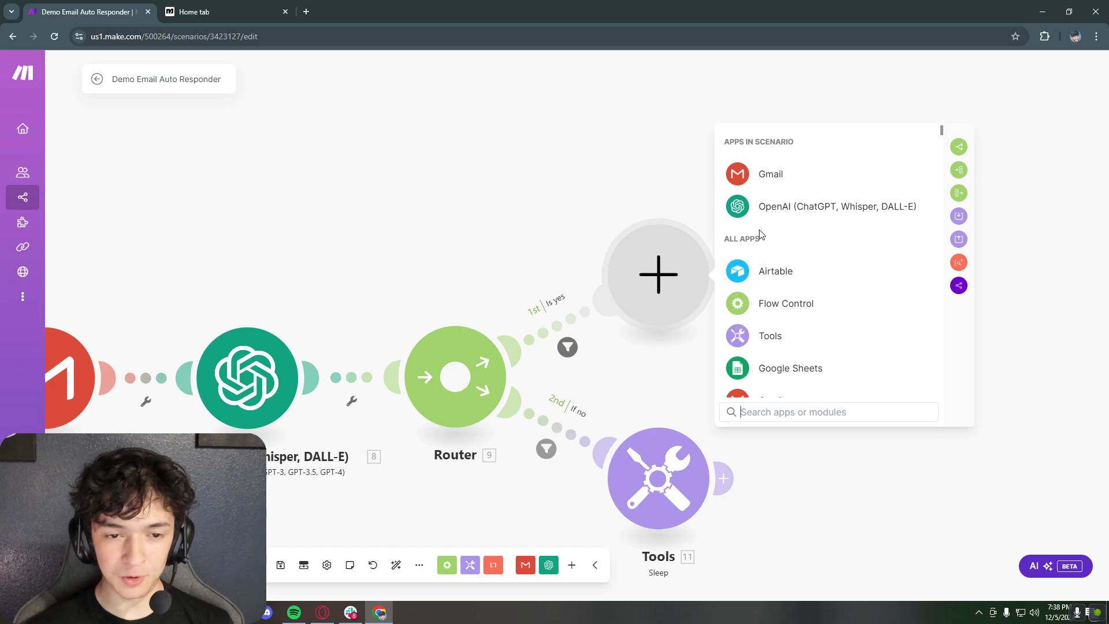
left_click(805, 216)
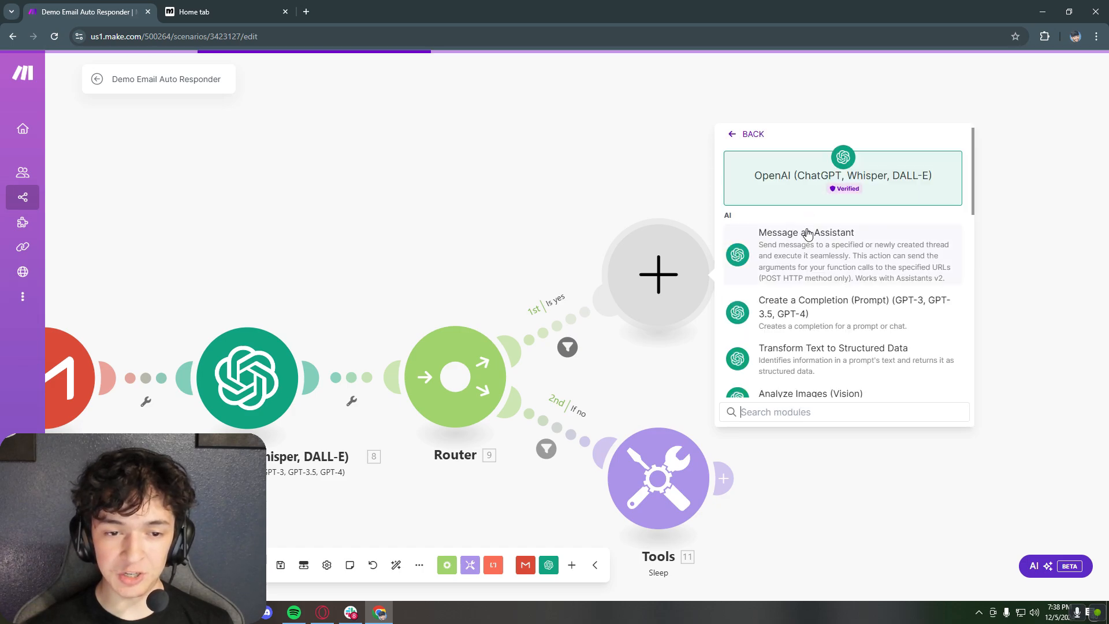
left_click(820, 315)
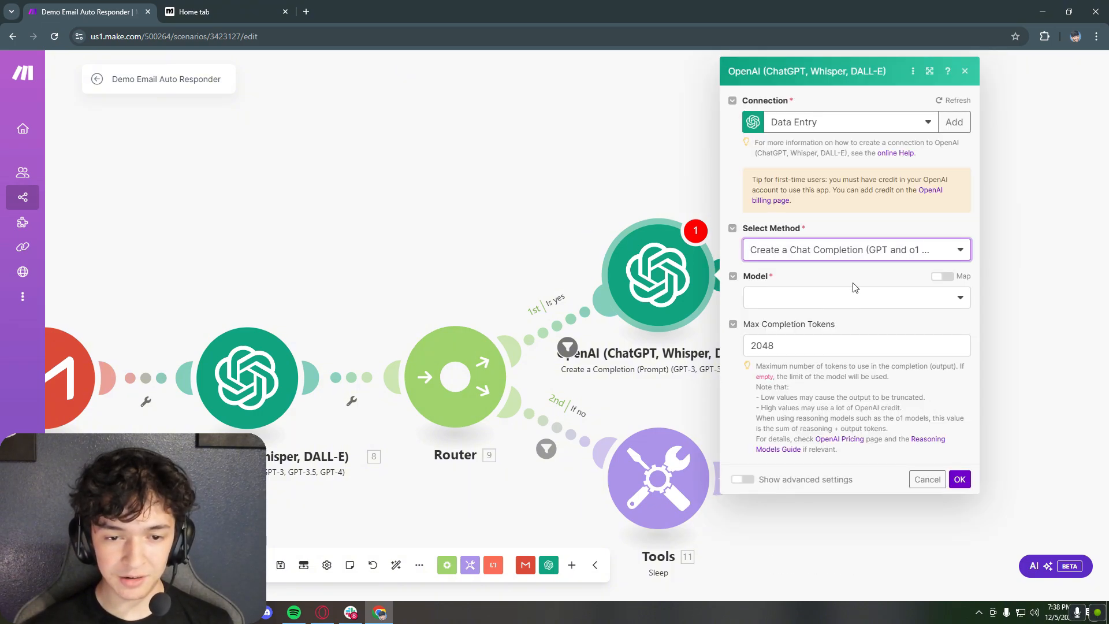
left_click(832, 298)
left_click(818, 319)
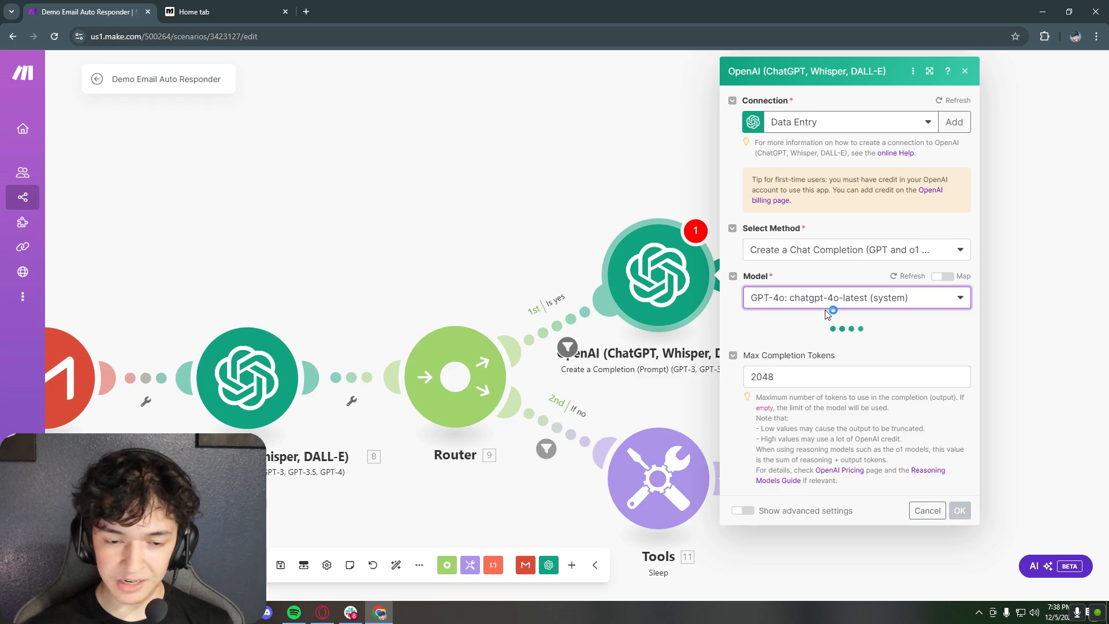
Step: Add a System message reading "You are an intelligent ai assistant that writes email responses to inquiries for our business."
left_click(820, 377)
left_click(797, 396)
left_click(805, 423)
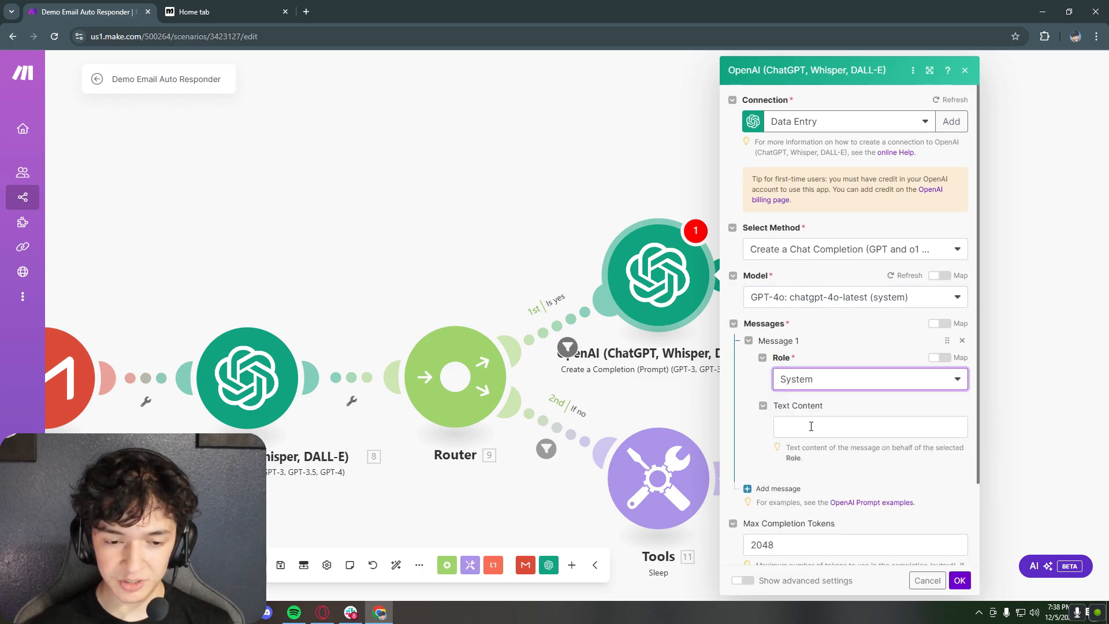
type("You are an intelligent ai assistant that writes email responses to inquiries for our business.")
Step: Paste the prompt for a casual and natural-sounding email response into the second message, with the User role, and review its example and restrictions
left_click_drag(812, 332, 982, 351)
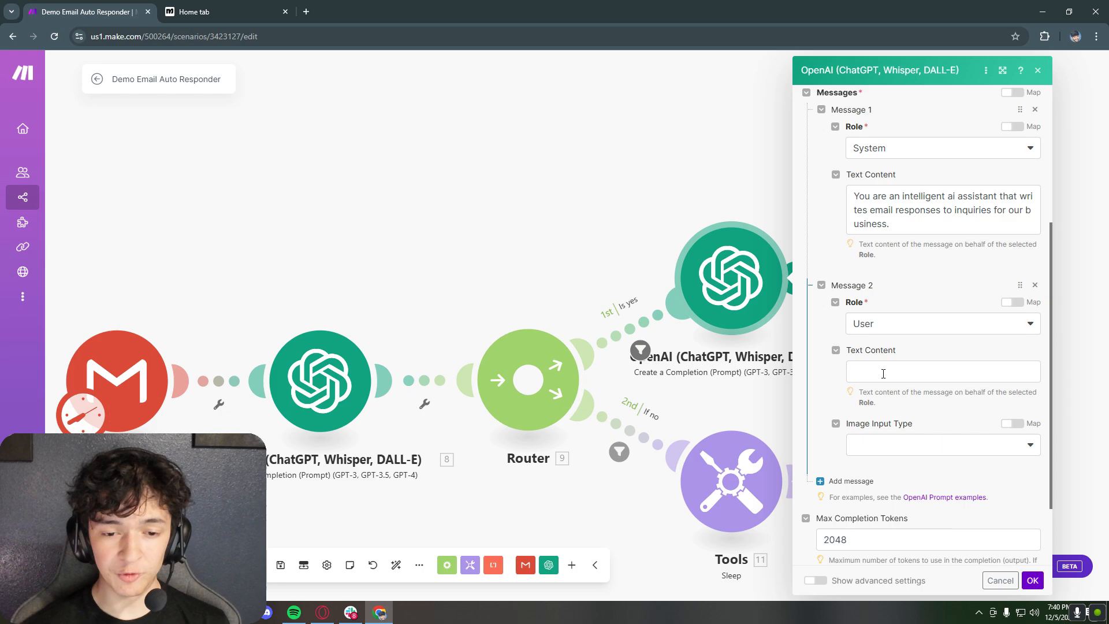
left_click(883, 374)
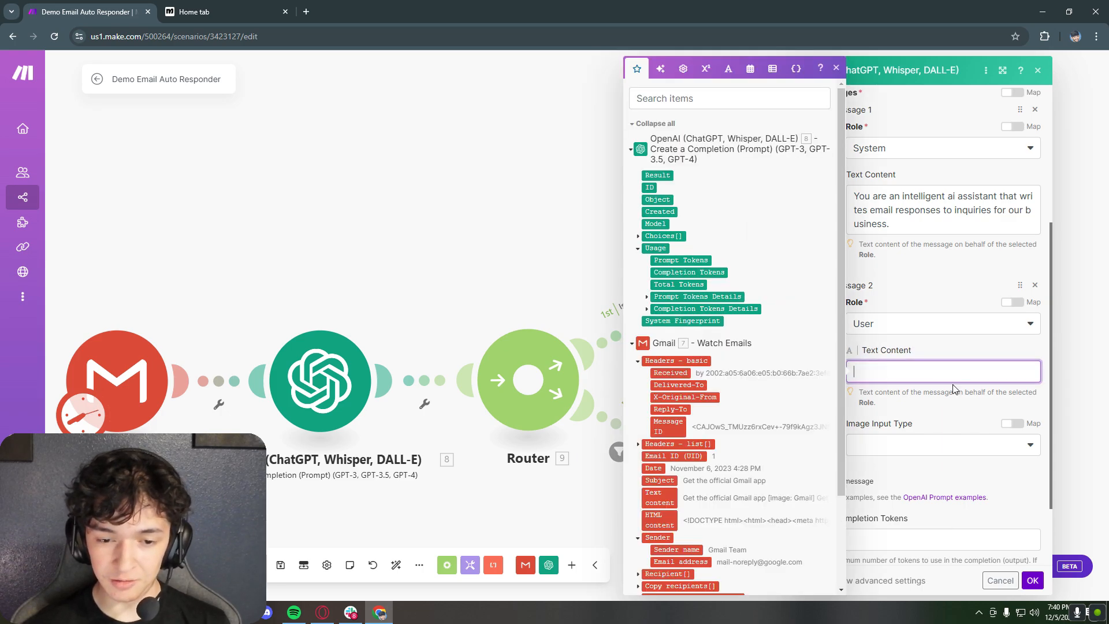
key("ctrl+v")
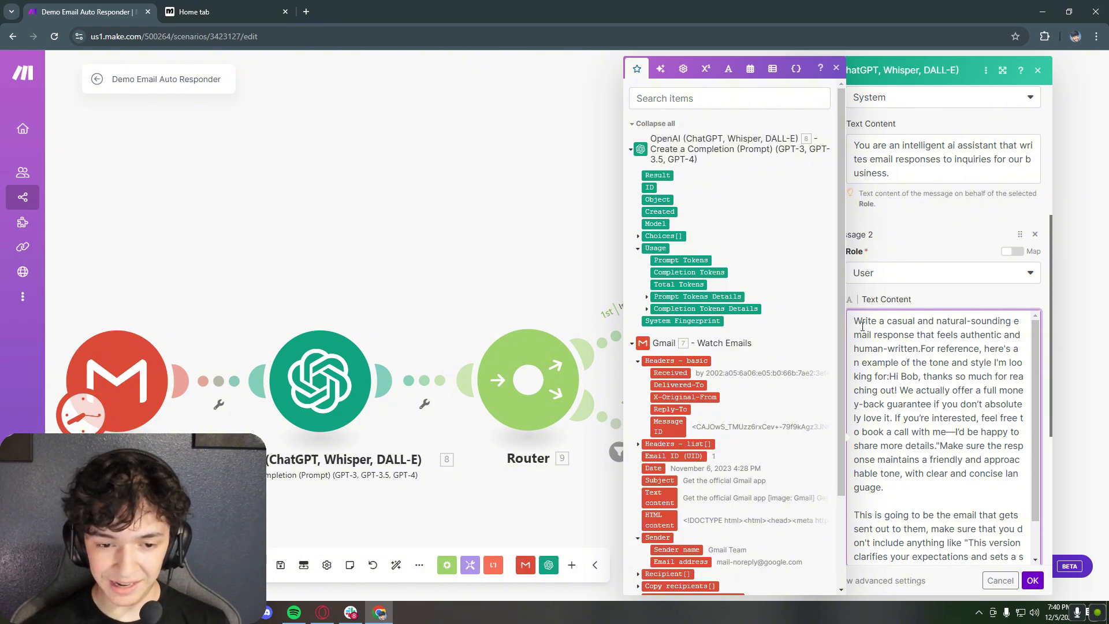
left_click_drag(863, 326, 971, 350)
left_click_drag(887, 376, 932, 387)
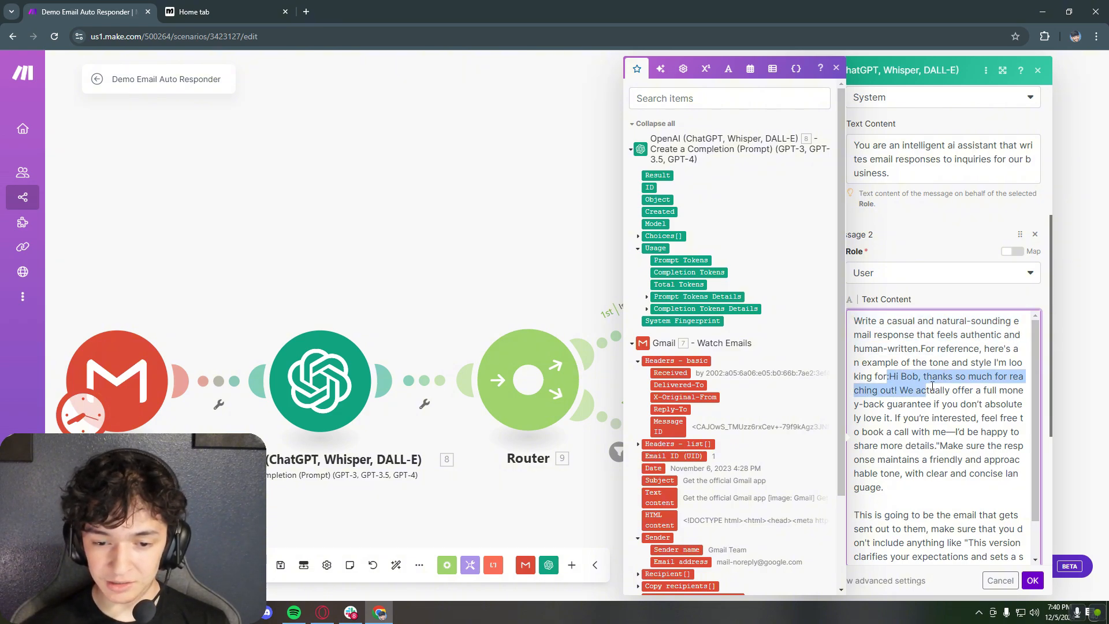
scroll(935, 404, "down", 1)
left_click_drag(855, 471, 959, 528)
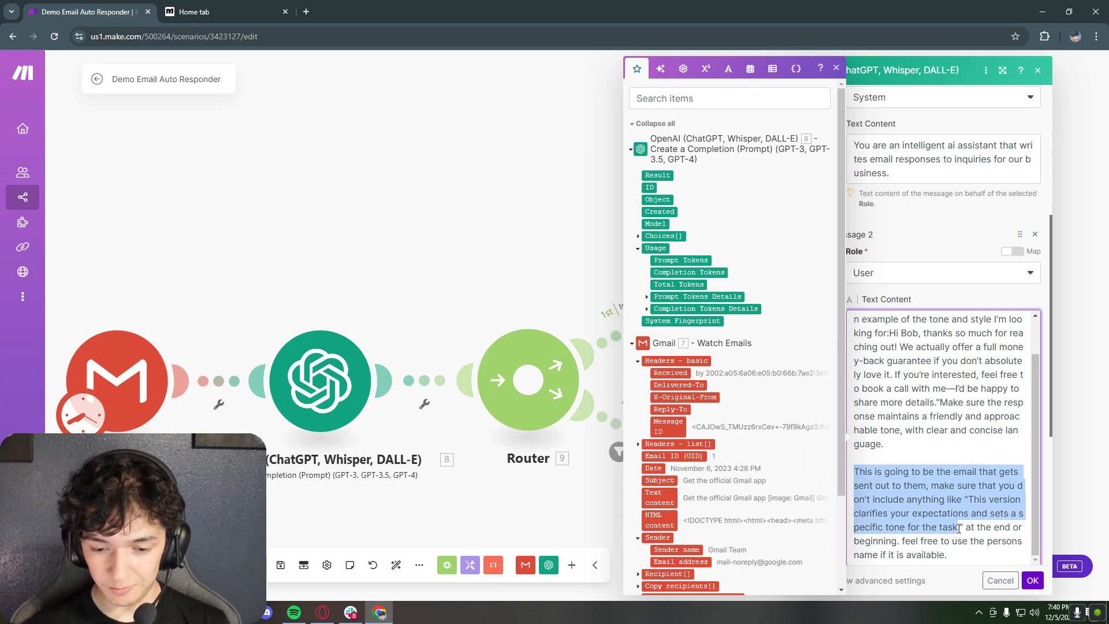
left_click(965, 554)
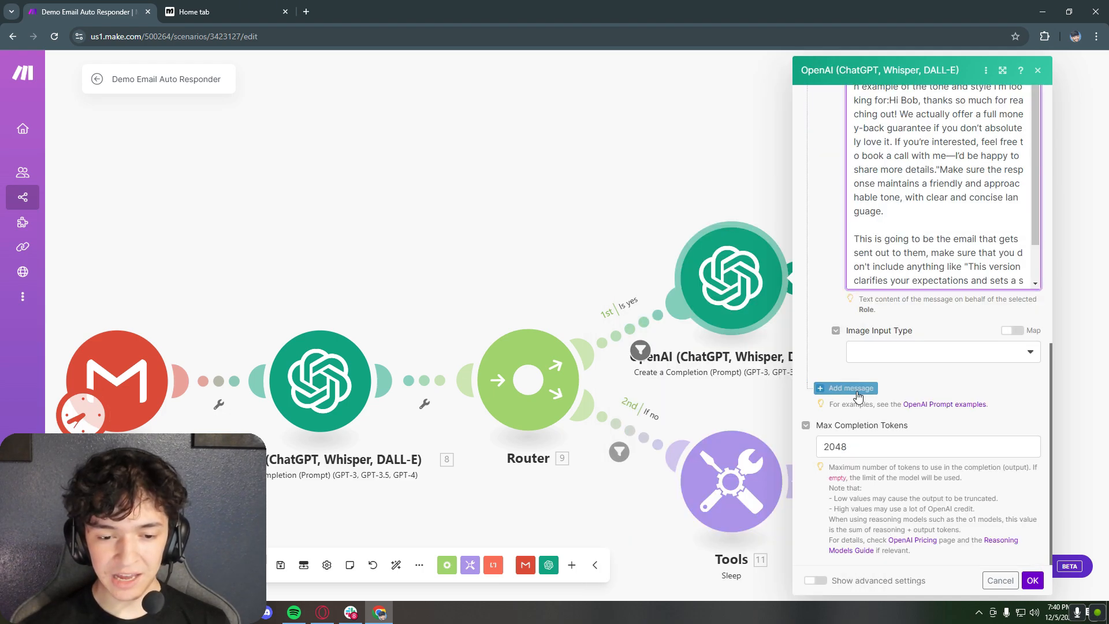
Step: Add a third message to the completion and assign it the User role
left_click(858, 390)
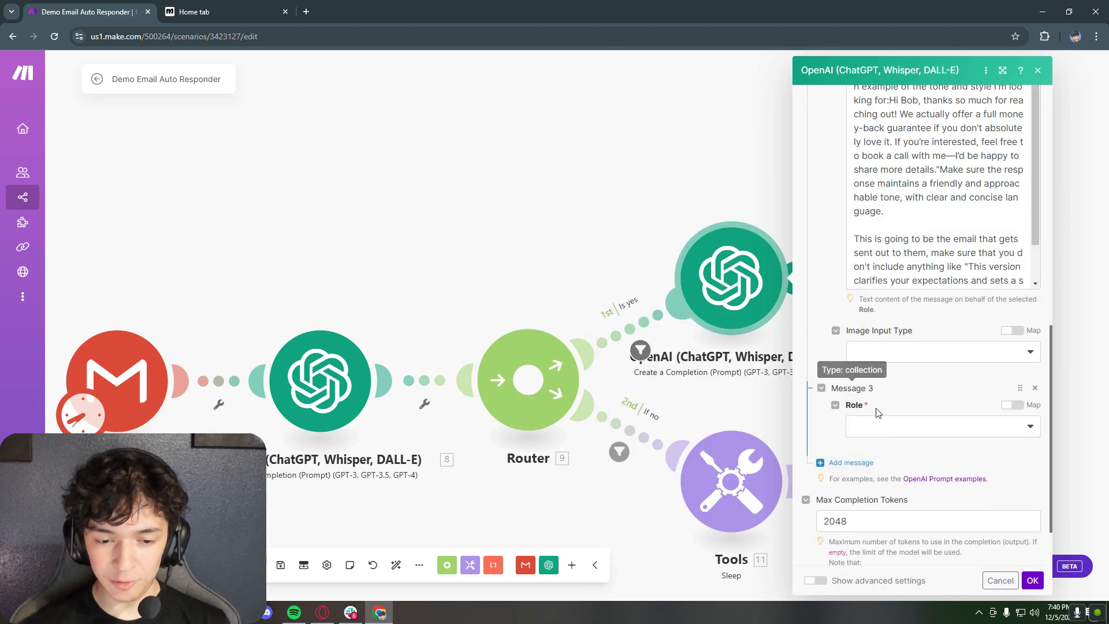
scroll(878, 412, "down", 1)
left_click(885, 371)
left_click(874, 406)
scroll(878, 402, "down", 1)
Step: Enter the labels "Email:", "Subjectline:" and "Email Content:" on separate lines in the third message's text content
left_click(904, 358)
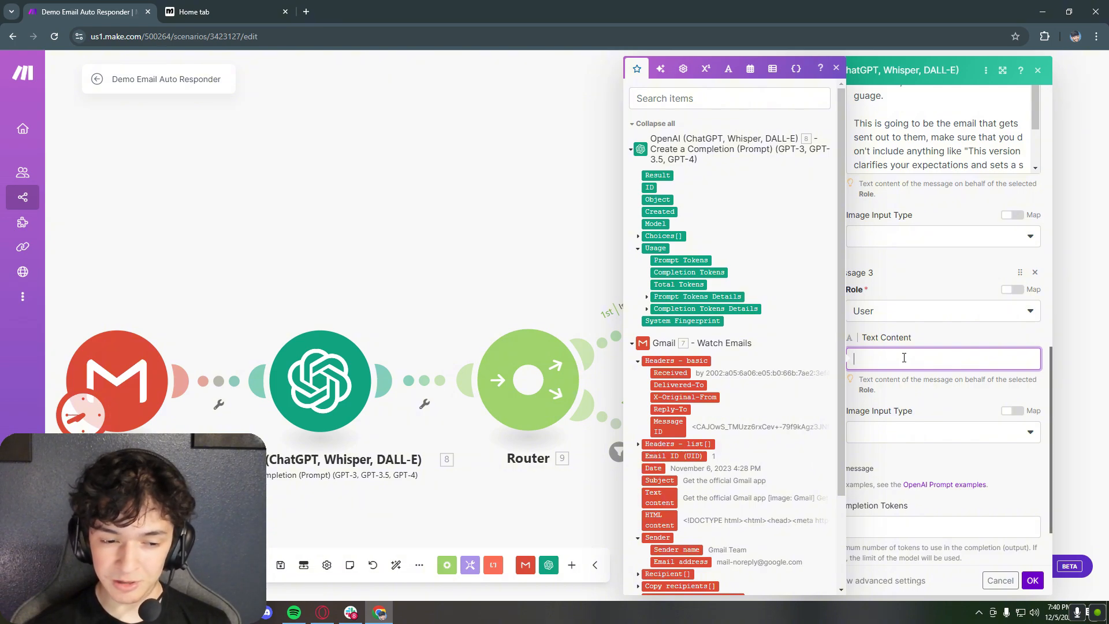
type("Email:")
key("Return")
key("Return")
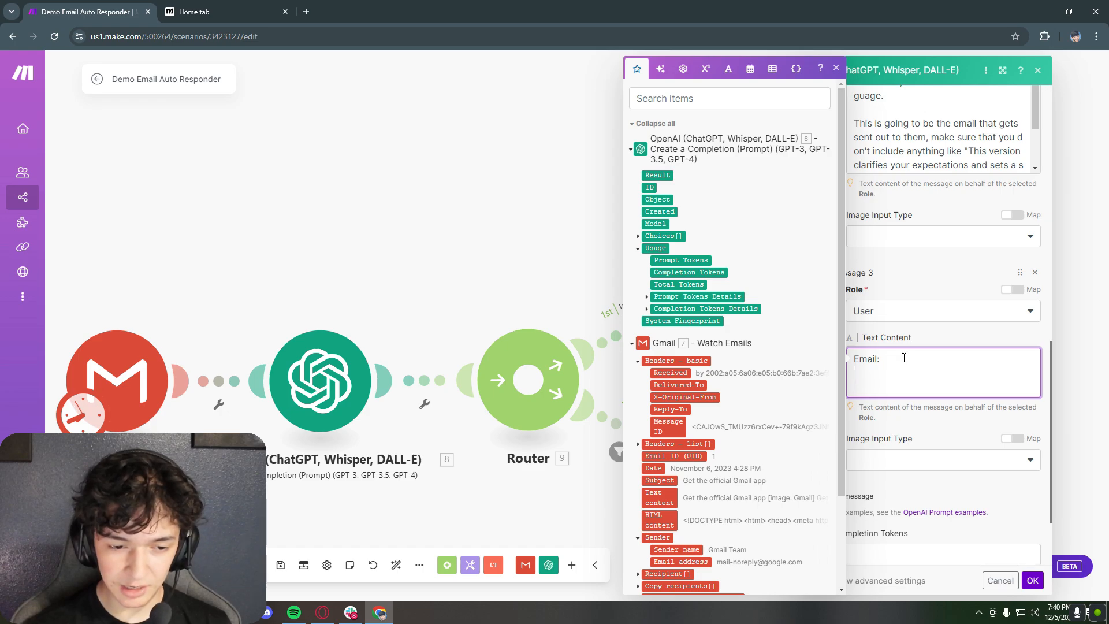
type("Su")
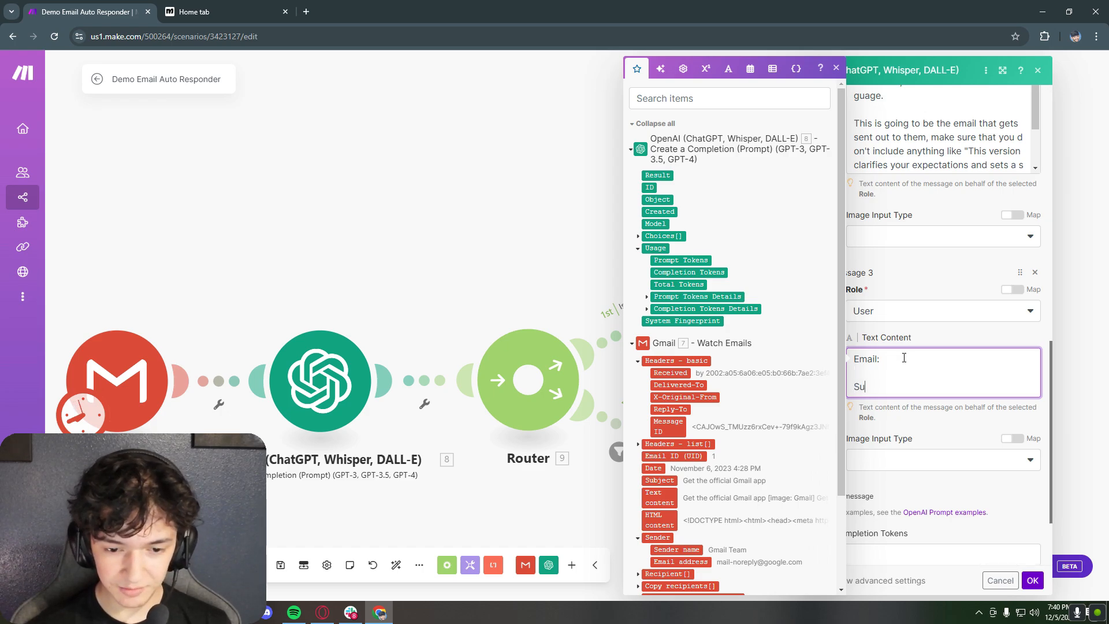
type("bjectline:")
key("Return")
key("Return")
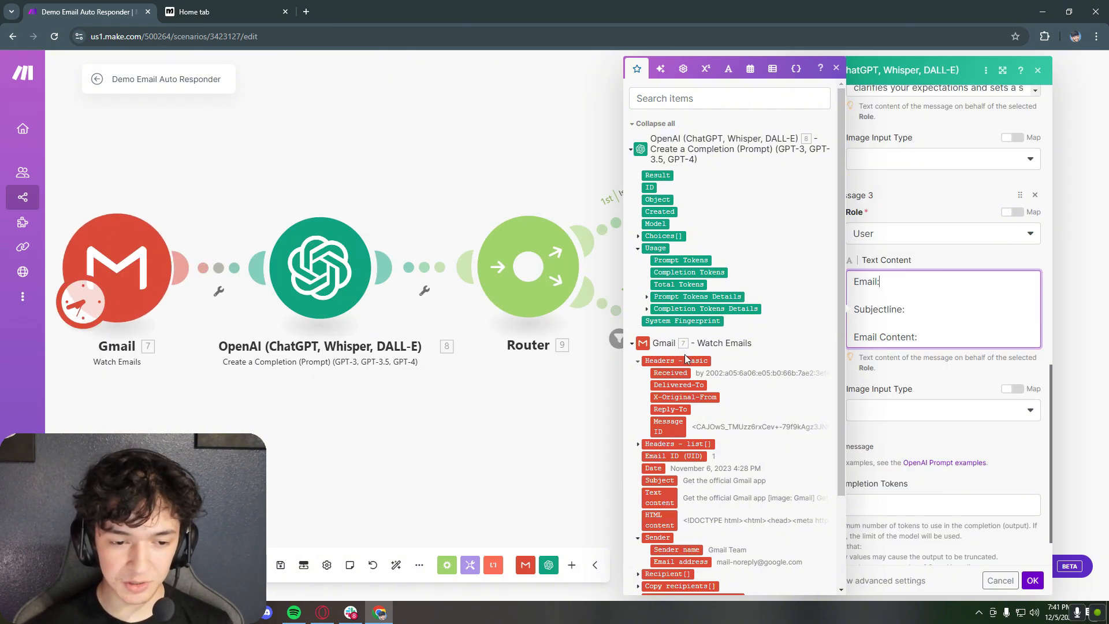
Step: Map Gmail's Text content, Subject and sender Email address to the Email Content, Subjectline and Email labels respectively
left_click(836, 68)
left_click(907, 283)
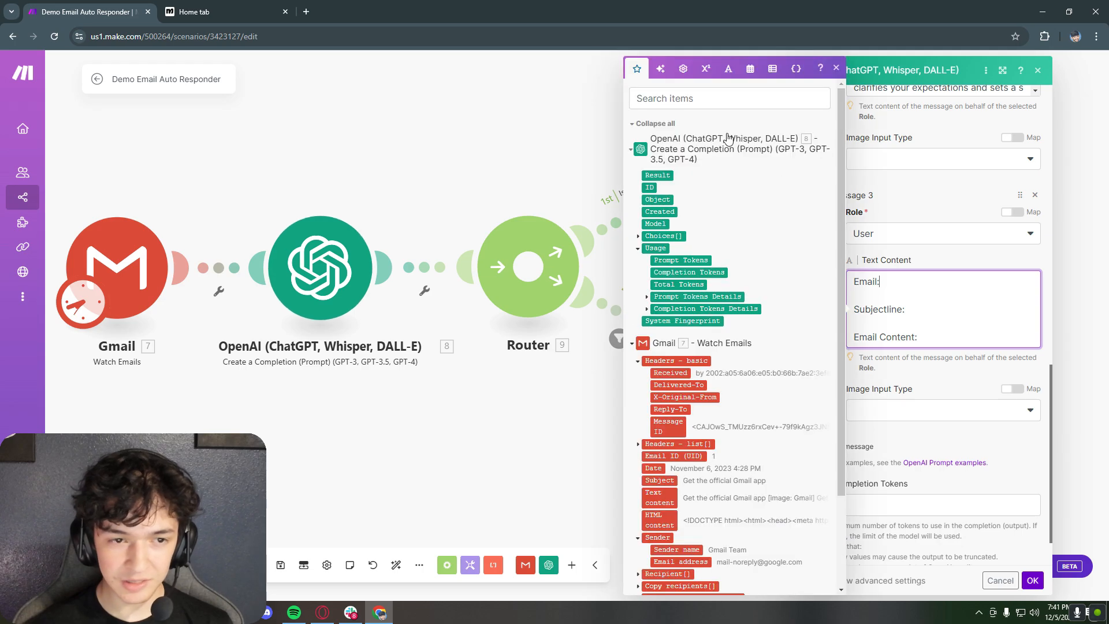
scroll(644, 289, "down", 1)
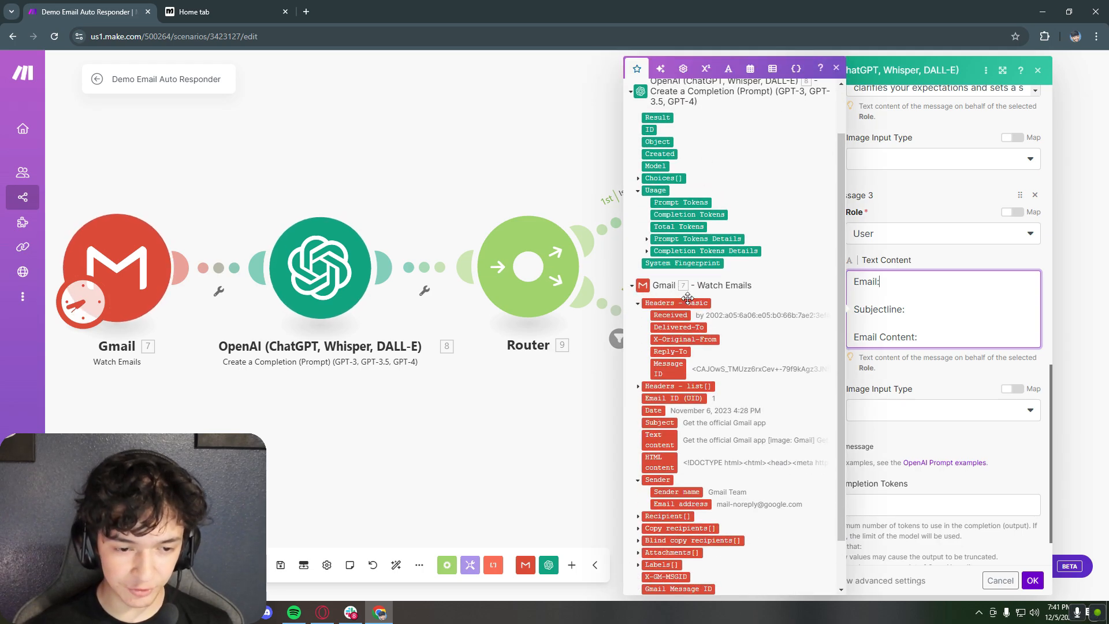
scroll(687, 297, "down", 1)
left_click_drag(659, 383, 950, 337)
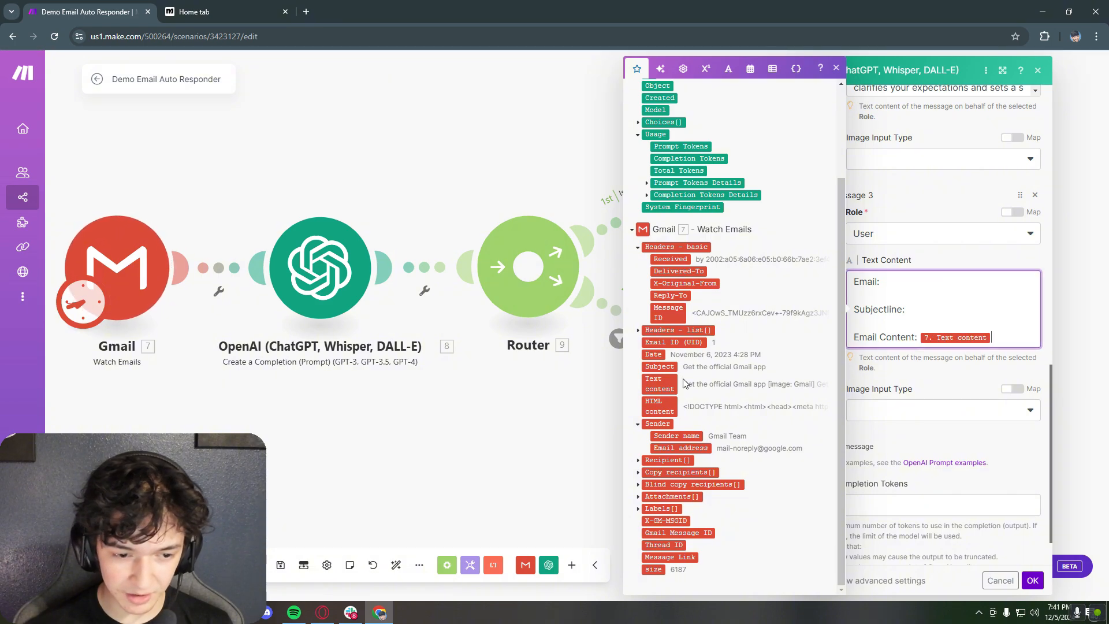
left_click_drag(668, 366, 959, 311)
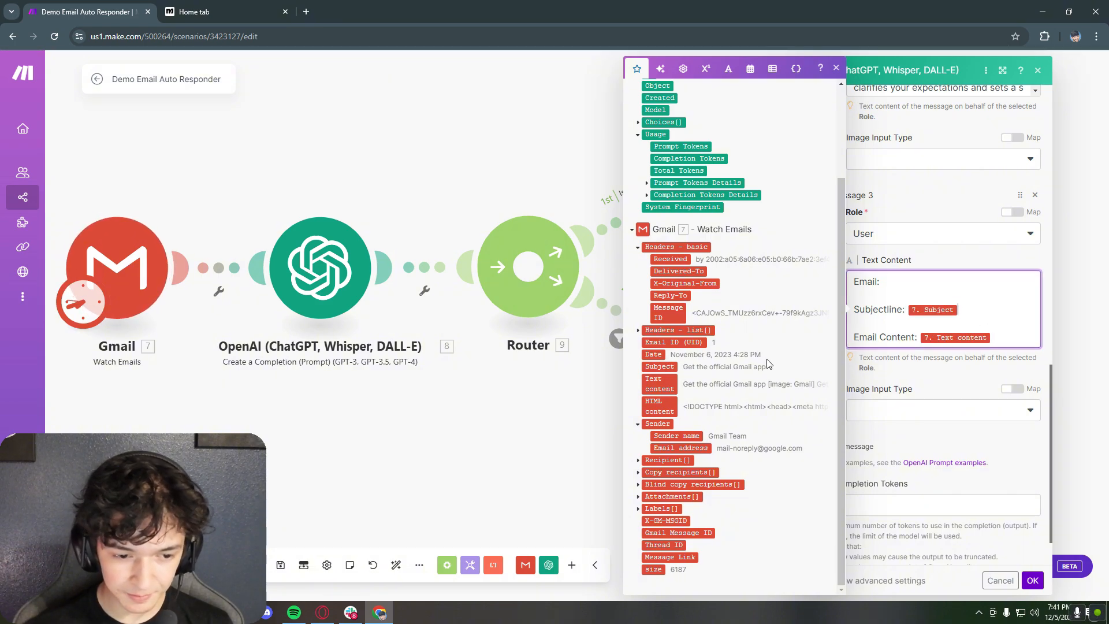
left_click(693, 449)
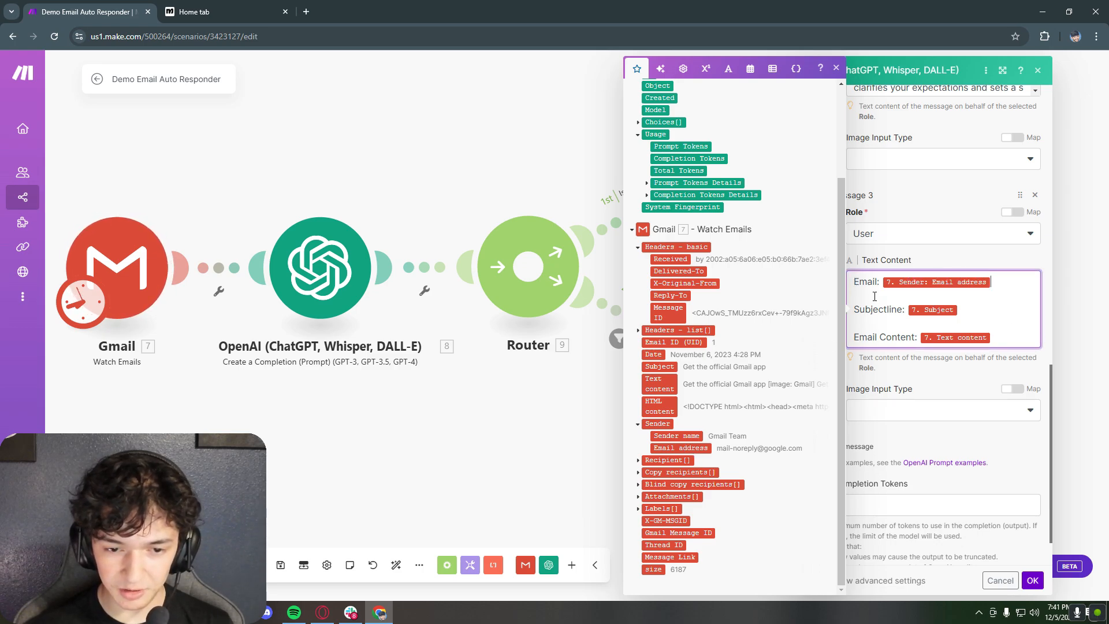
Step: Add a "Sender Name:" line above Email in the third message, map Gmail's Sender name to it, and save the module
left_click(854, 285)
key("Return")
key("Return")
key("Up")
key("Up")
type("Sender Name:")
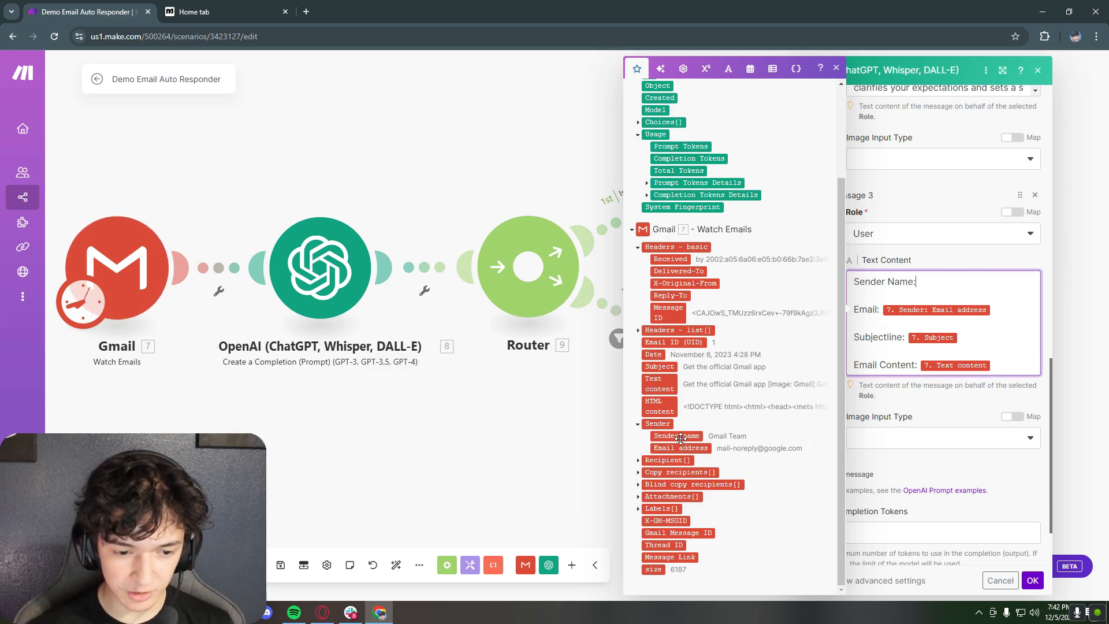
left_click_drag(680, 436, 970, 280)
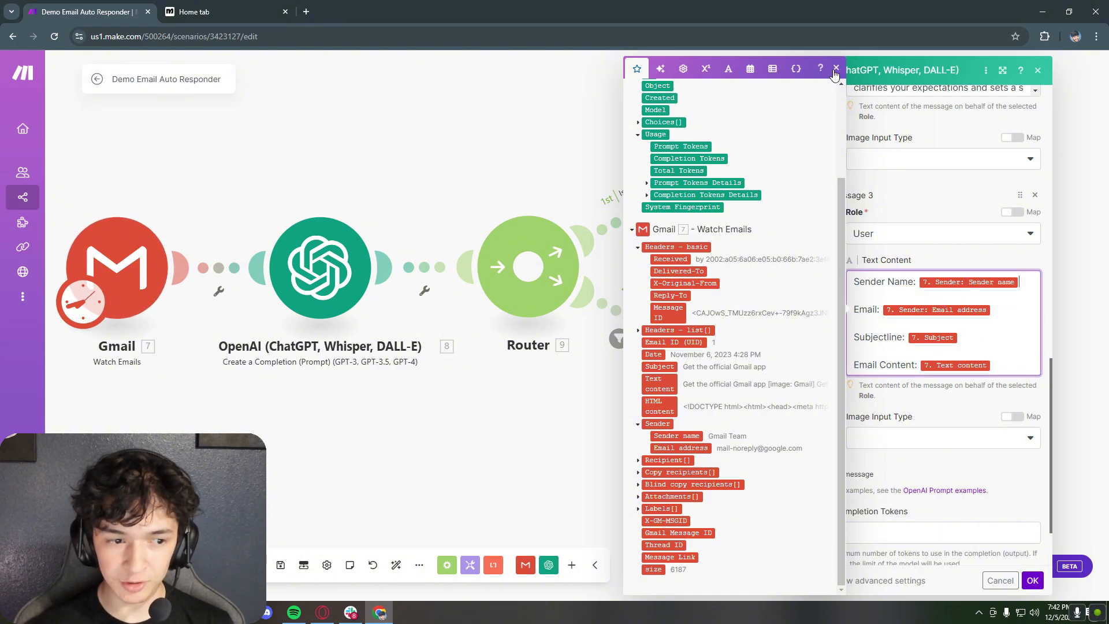
left_click(836, 69)
left_click(1032, 581)
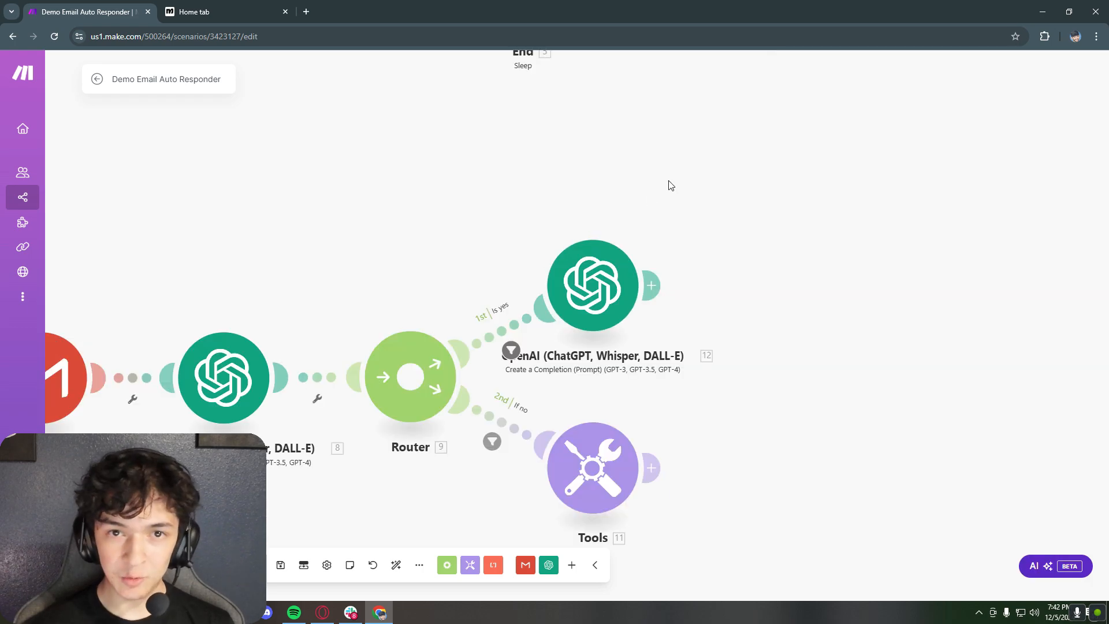
Step: Add a Gmail "Send an Email" module after the OpenAI module on the "Is yes" route and open its settings
left_click(526, 566)
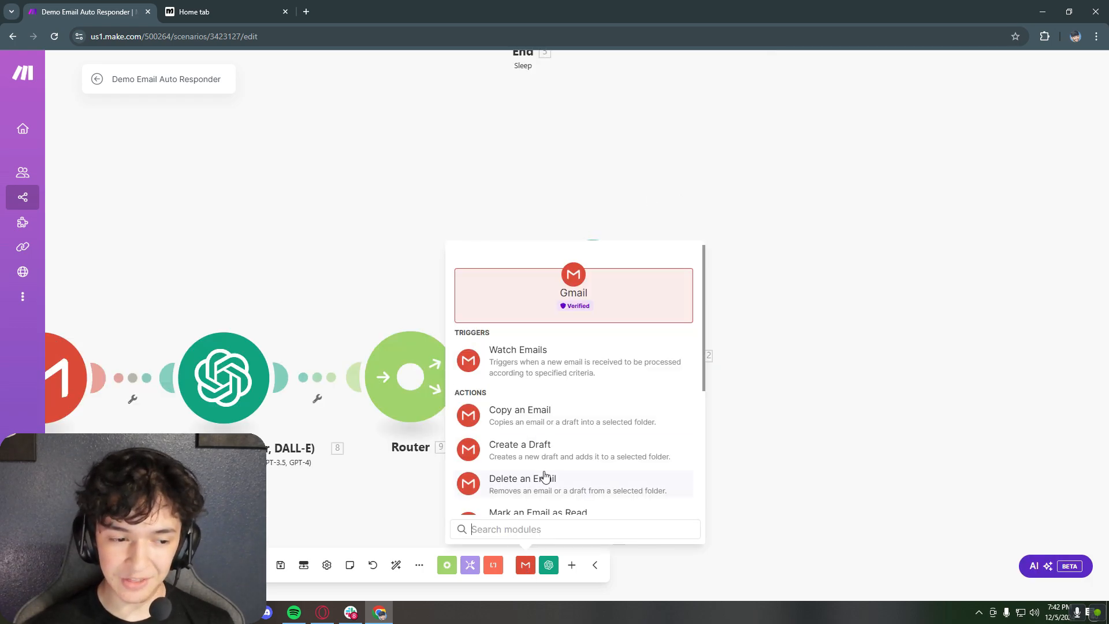
scroll(559, 369, "down", 2)
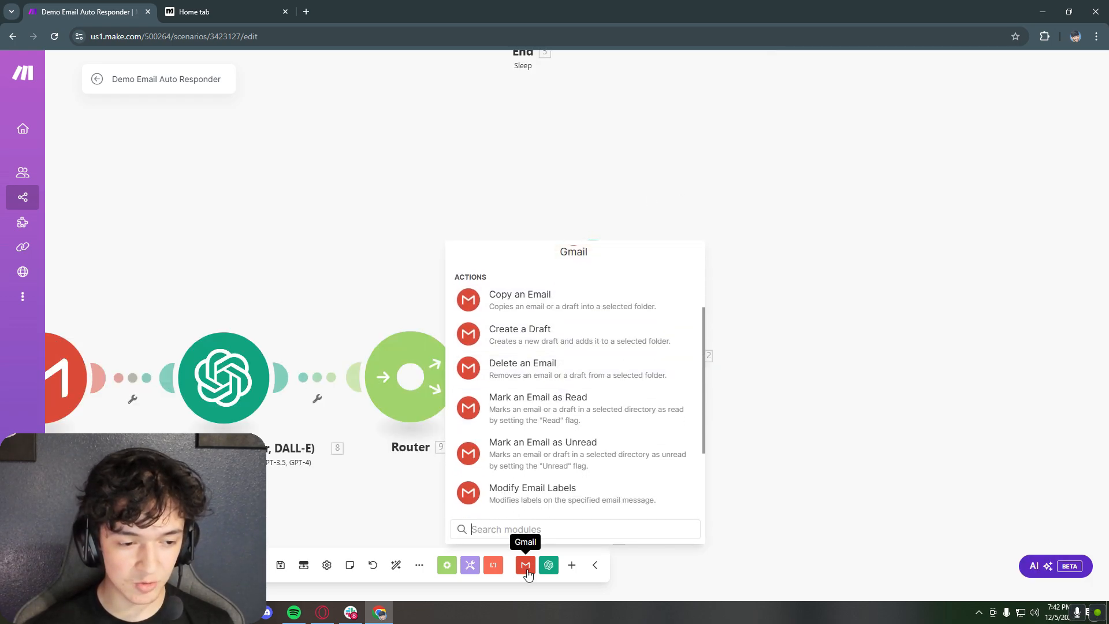
scroll(546, 450, "down", 2)
left_click(549, 448)
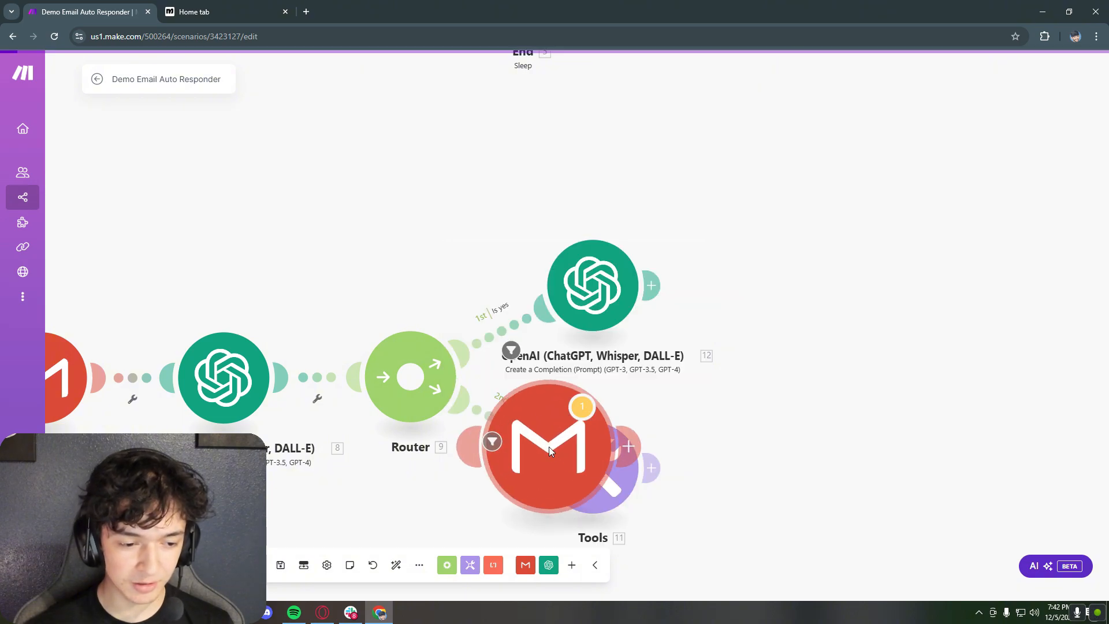
left_click_drag(673, 208, 636, 190)
left_click(741, 271)
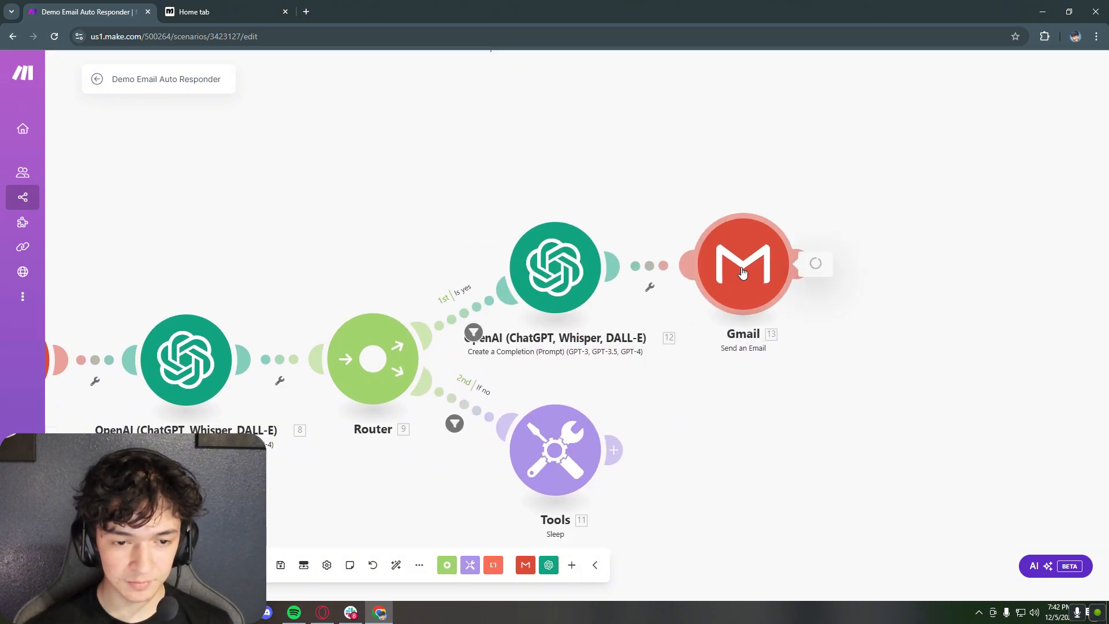
Step: Map the watched email's sender address as the recipient and set the subject to "Re:" followed by Gmail's Subject
left_click(862, 224)
scroll(699, 335, "down", 5)
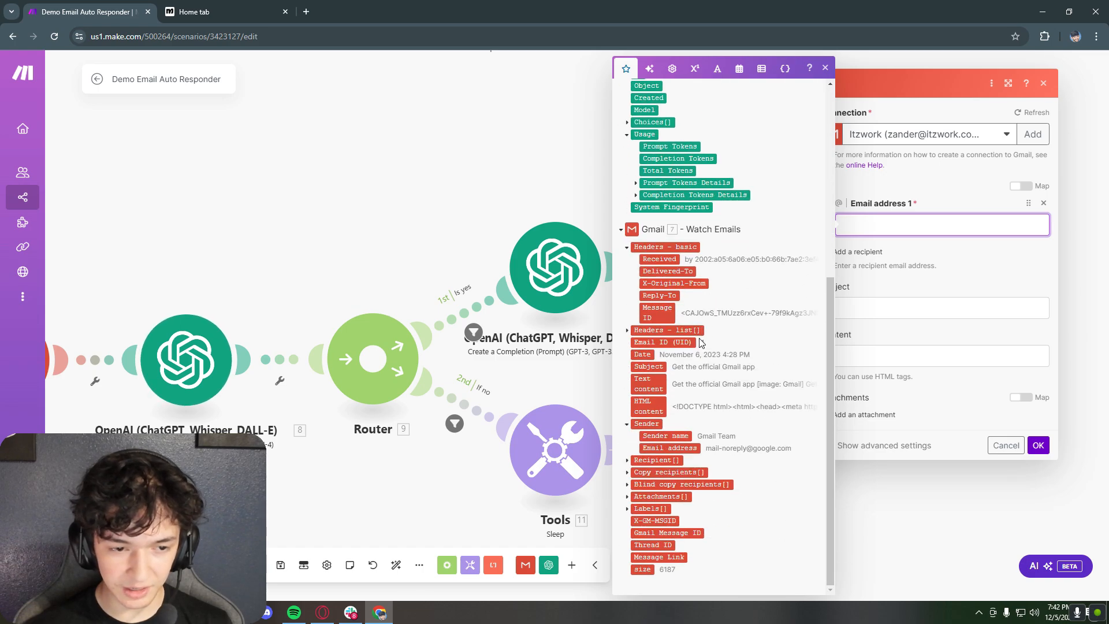
left_click_drag(670, 448, 926, 231)
left_click(873, 306)
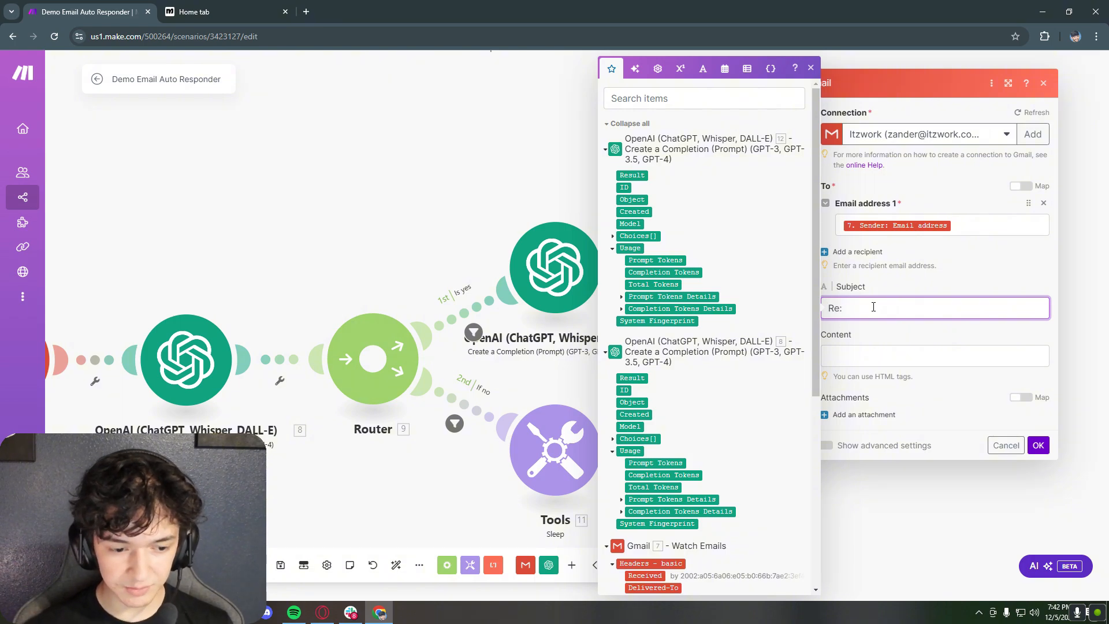
scroll(672, 391, "down", 5)
scroll(654, 287, "down", 1)
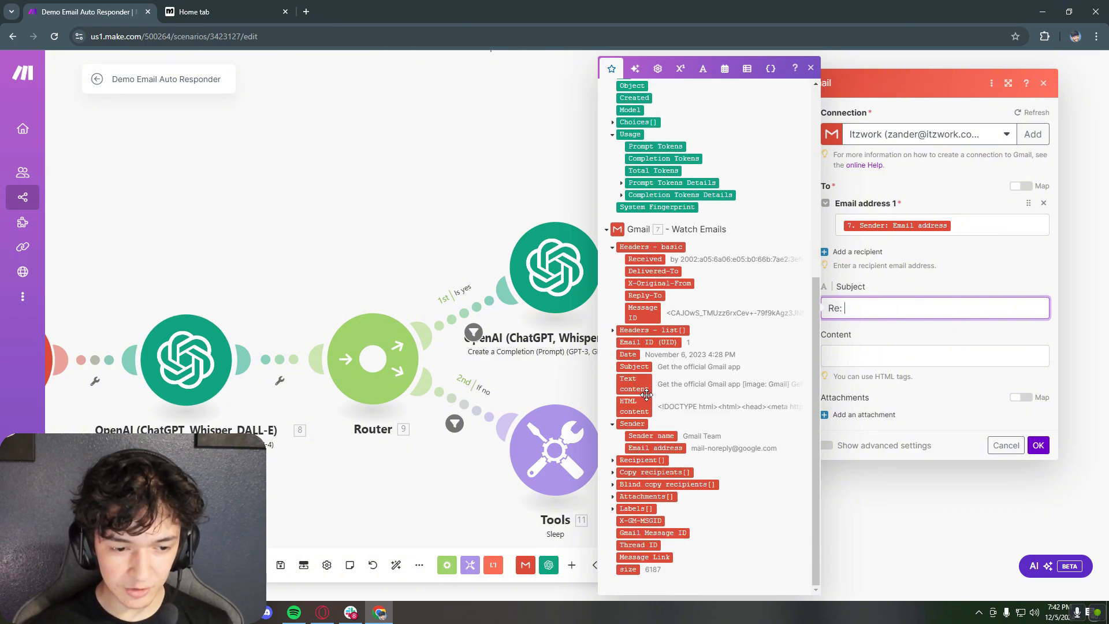
left_click_drag(638, 367, 899, 299)
Step: Map the Result of the reply-writing OpenAI module (12) as the email's content and save the Gmail module
left_click(868, 358)
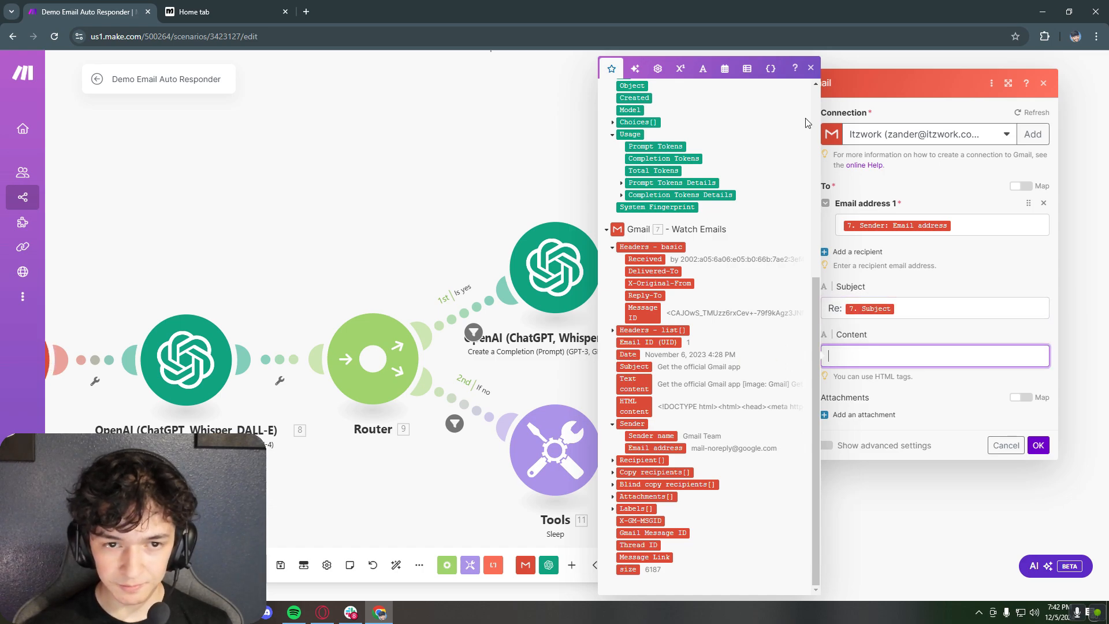
scroll(724, 317, "up", 10)
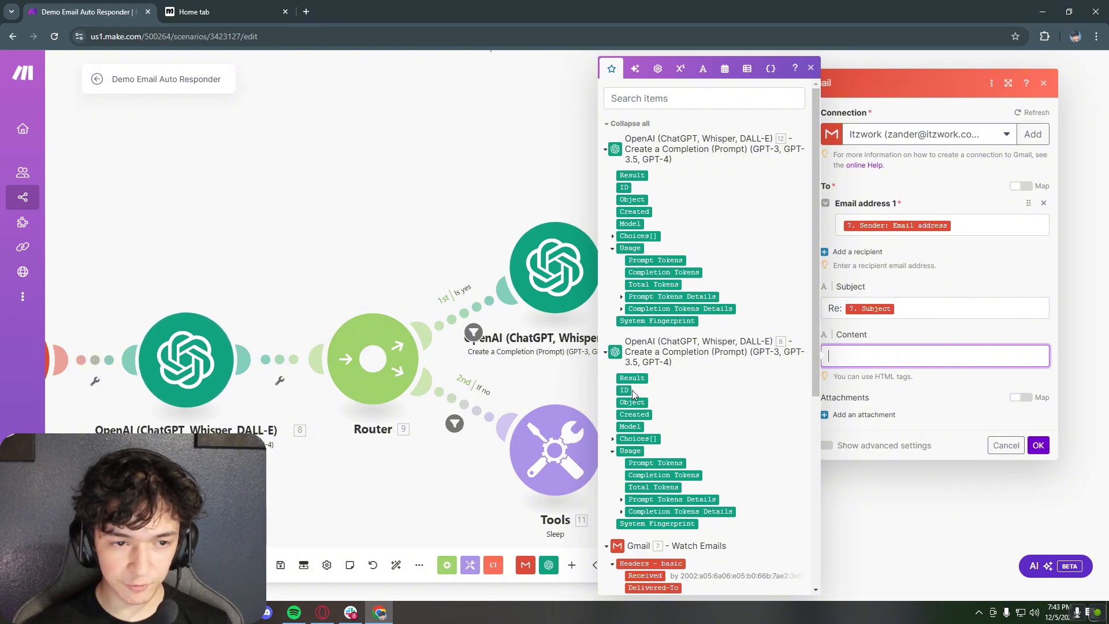
left_click(634, 174)
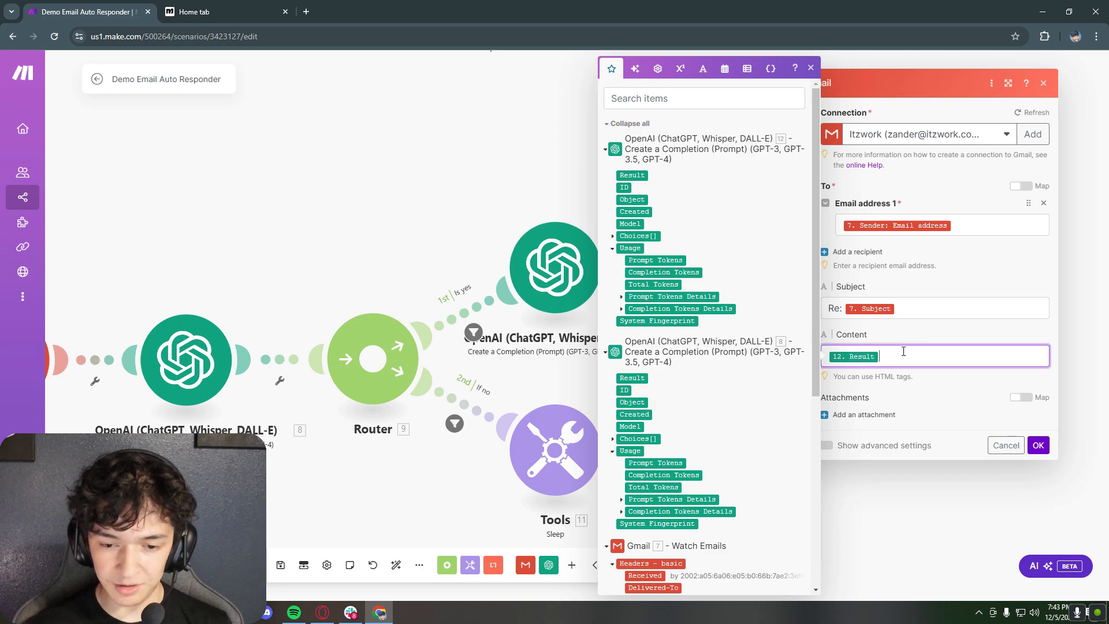
left_click(1038, 445)
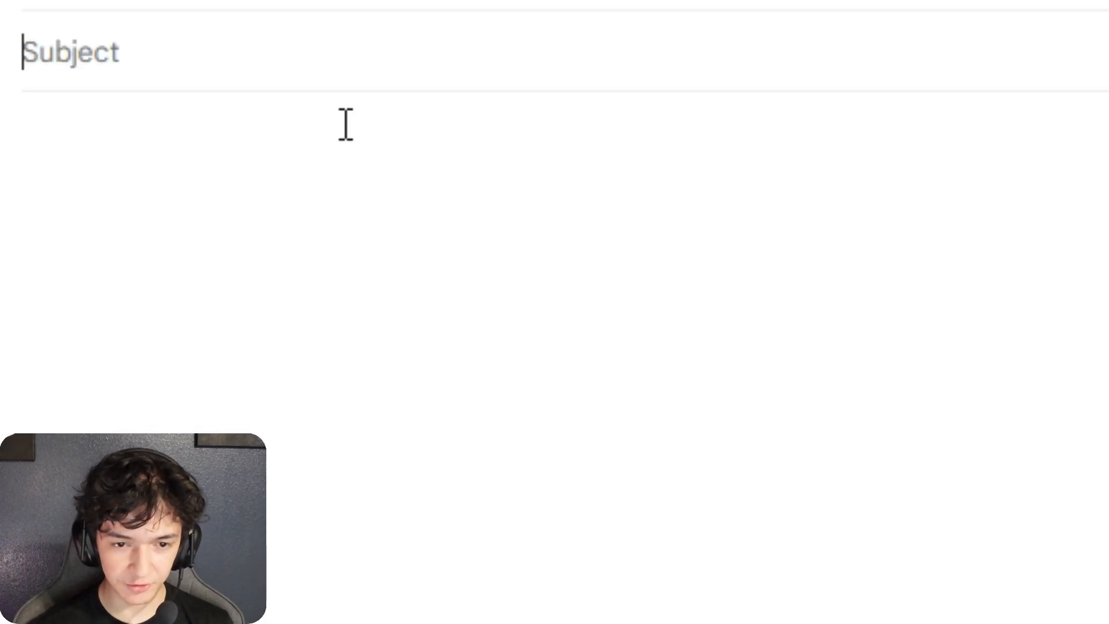
Step: Write a test email with the subject "Do you do automations?" and a body asking about AI automation and integrations
type("Do you do automations?")
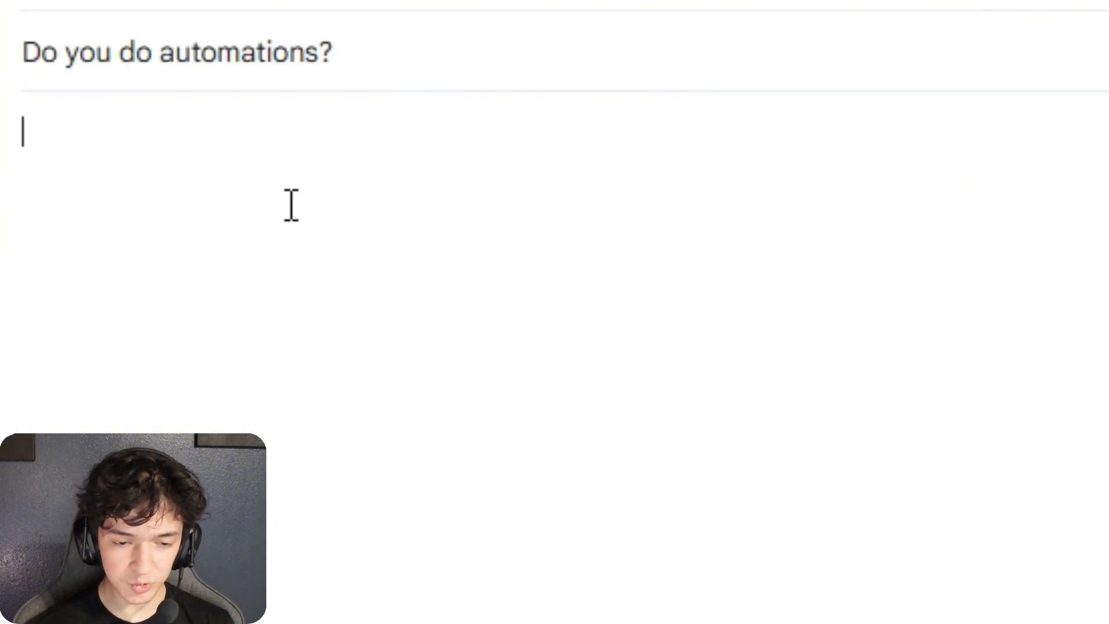
type("Hi Zander, do you do AI automation and integrations?")
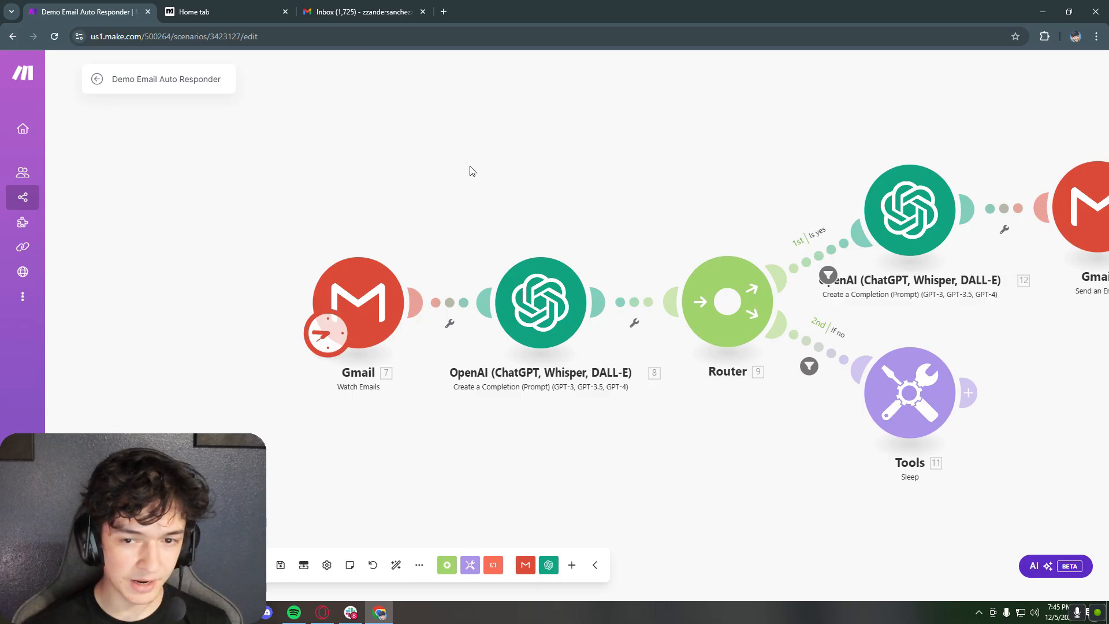
Step: Switch to the Make scenario and inspect the Gmail Watch Emails module's output bundle from the test run
left_click_drag(470, 169, 527, 158)
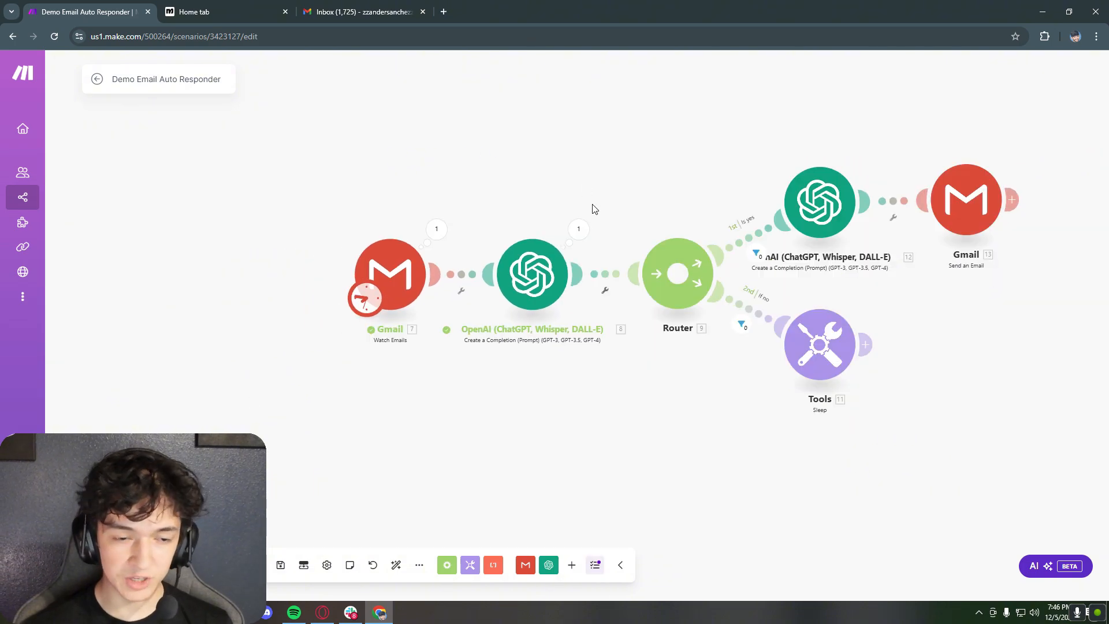
scroll(590, 209, "up", 1)
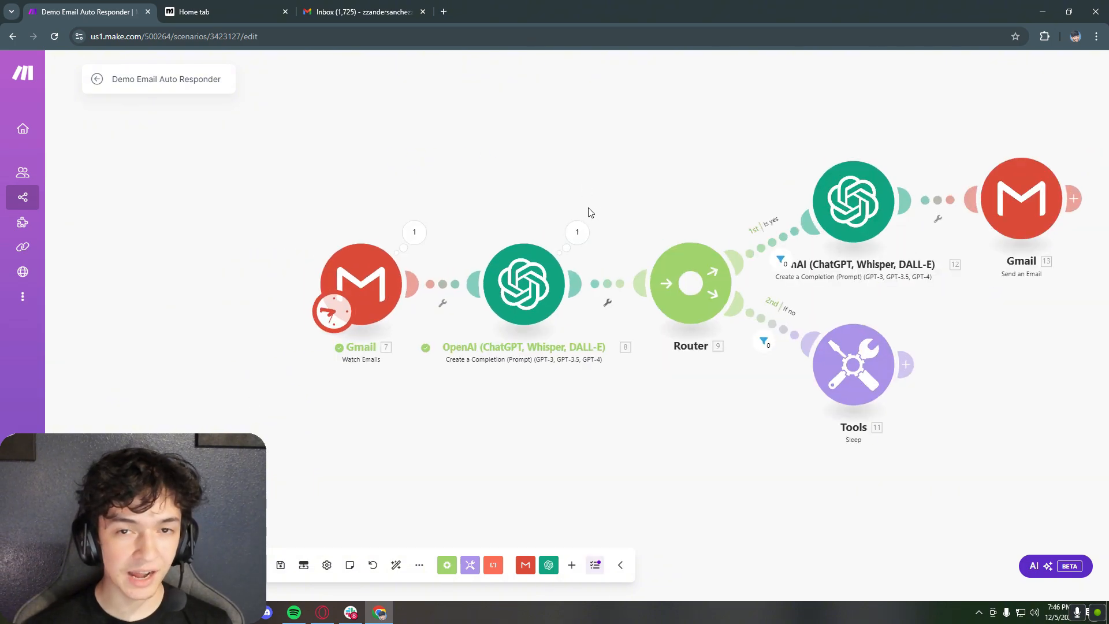
scroll(515, 206, "up", 2)
left_click_drag(515, 206, 645, 189)
left_click(509, 220)
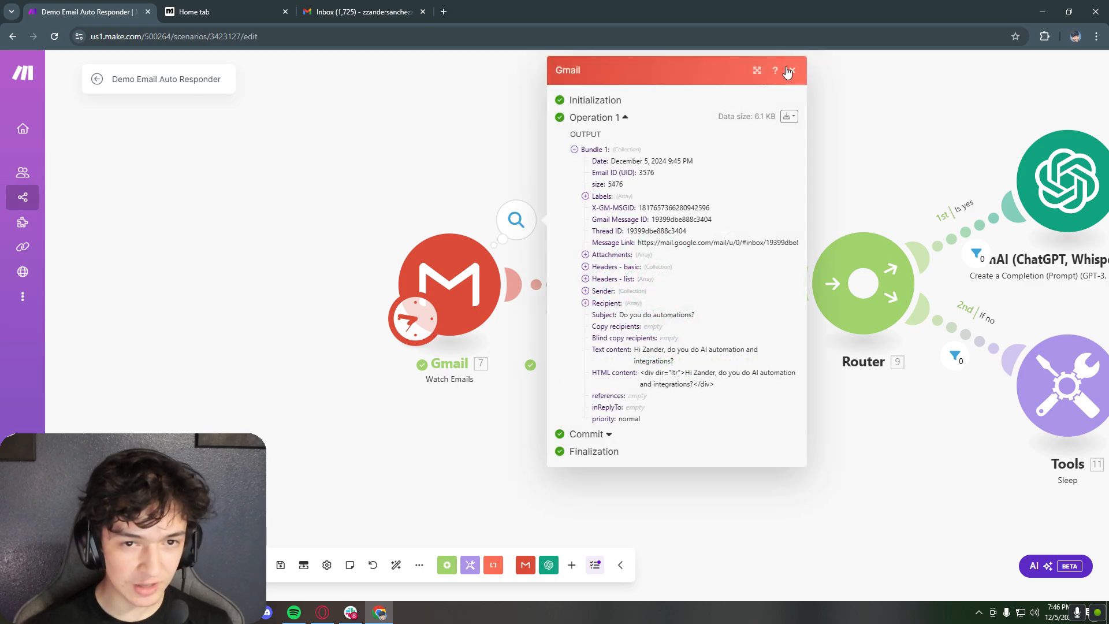
left_click(787, 72)
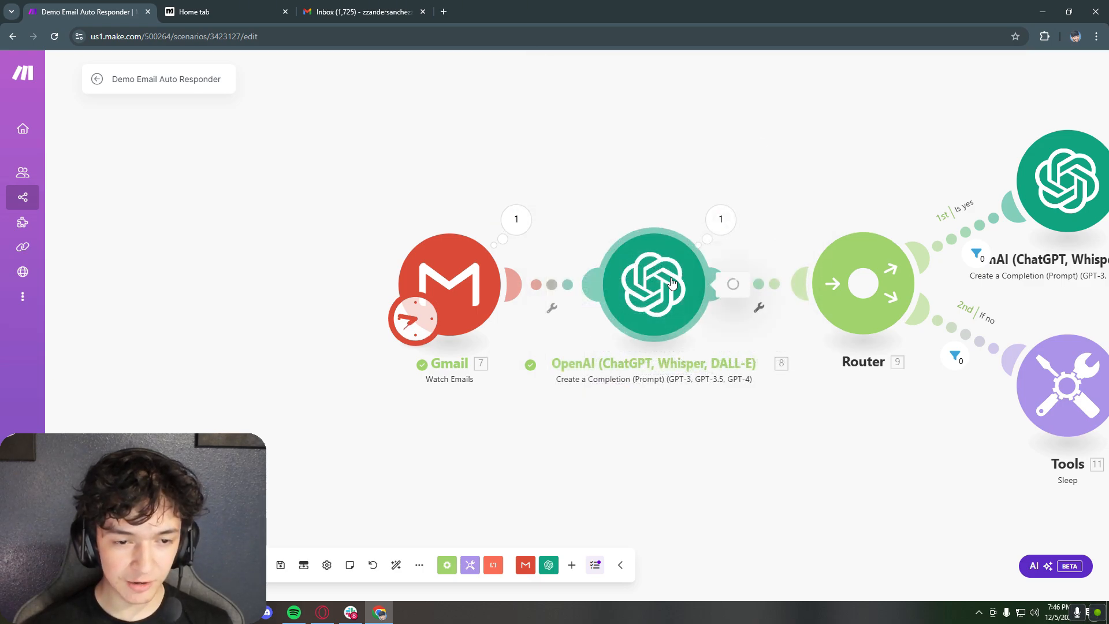
Step: Add a third message with the Assistant role to the first OpenAI module, which classifies the inquiries
left_click(694, 273)
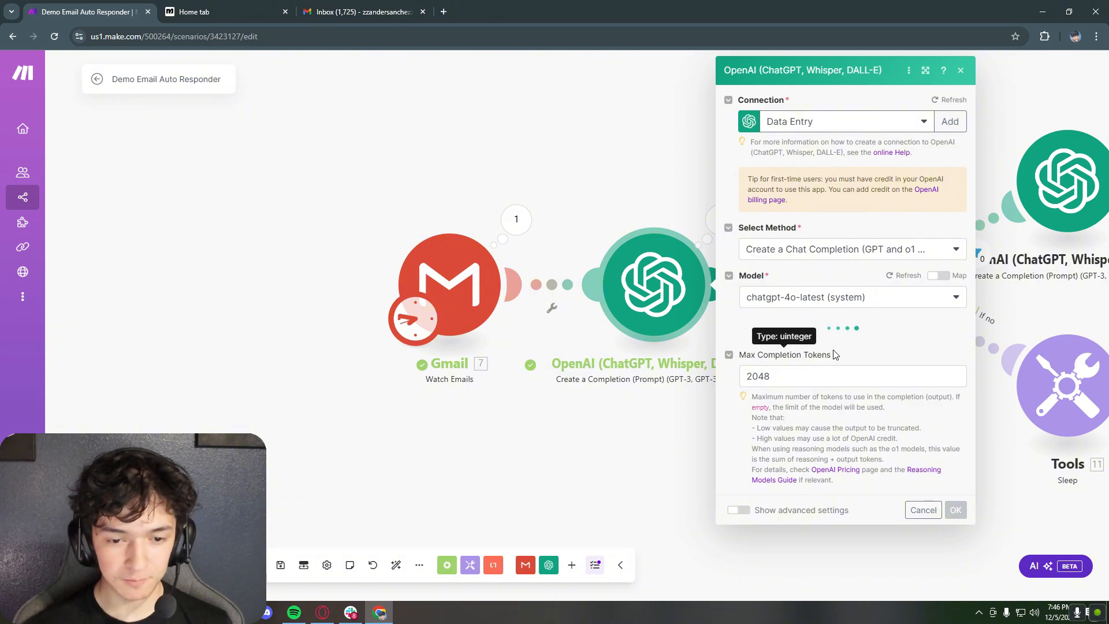
scroll(858, 356, "down", 6)
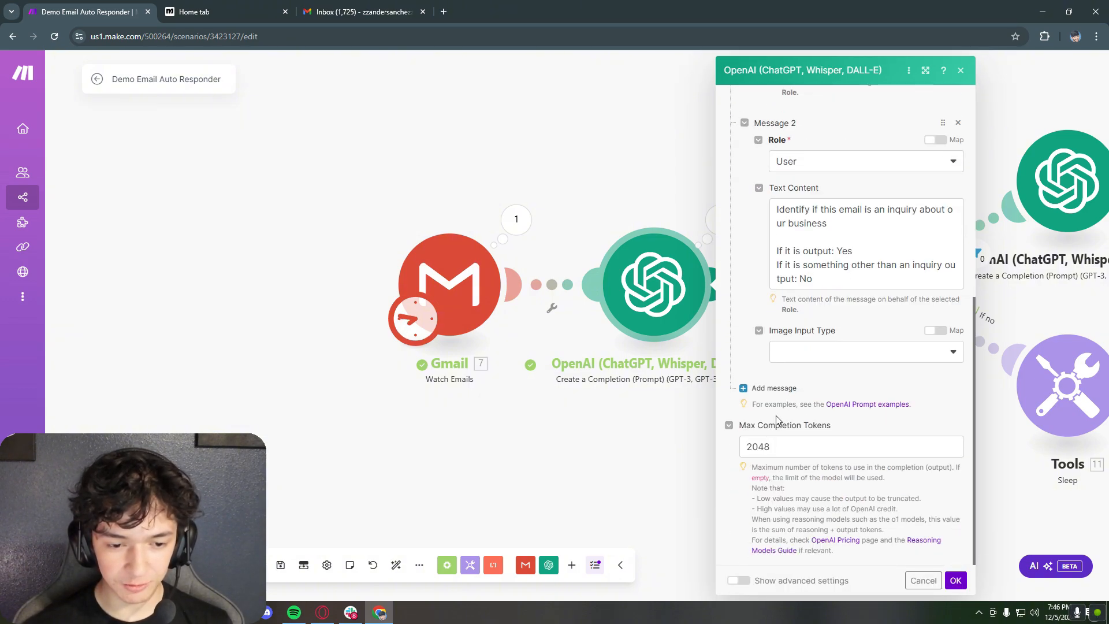
left_click(774, 387)
scroll(820, 388, "down", 1)
left_click(866, 351)
left_click(809, 410)
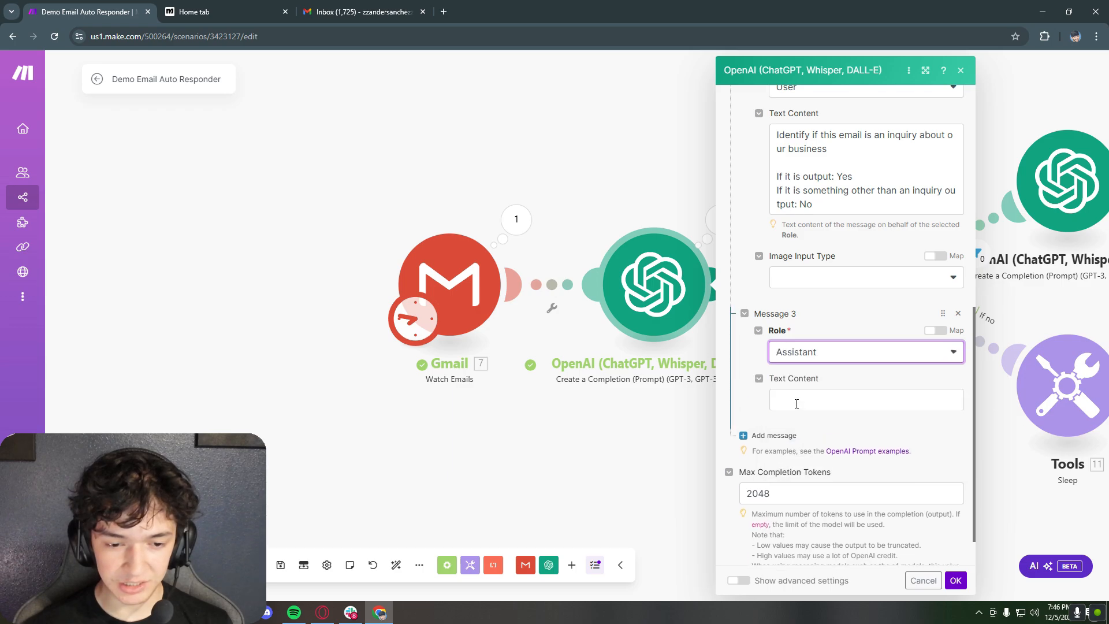
Step: Map Gmail's Subject and Text content into the third message's text content and save the OpenAI module
scroll(828, 370, "down", 1)
left_click(828, 342)
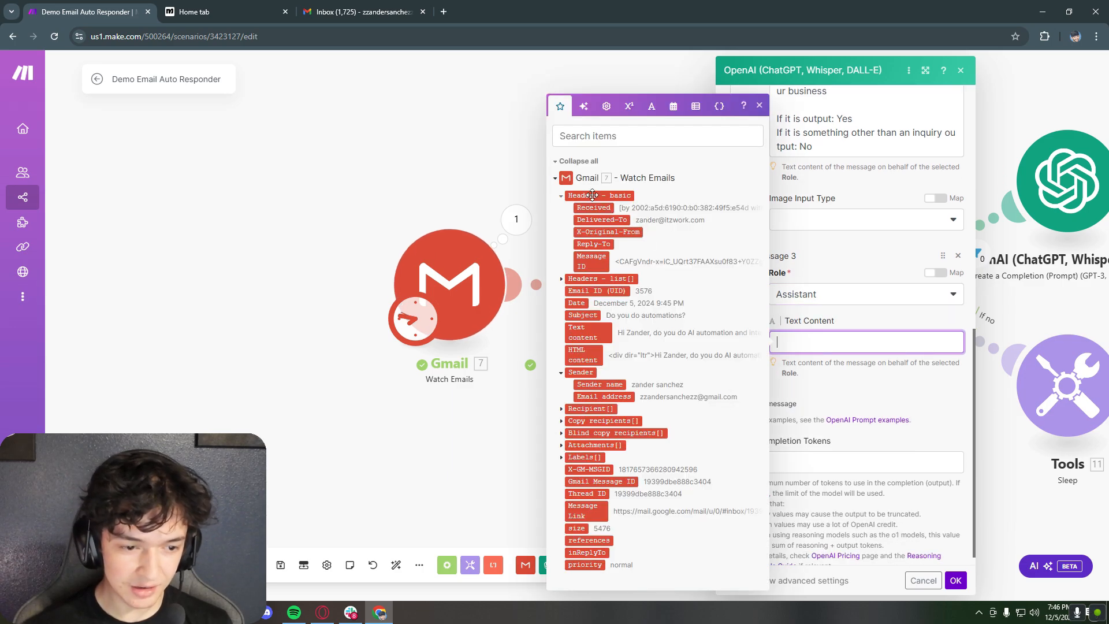
left_click_drag(592, 335, 854, 343)
left_click_drag(597, 313, 820, 344)
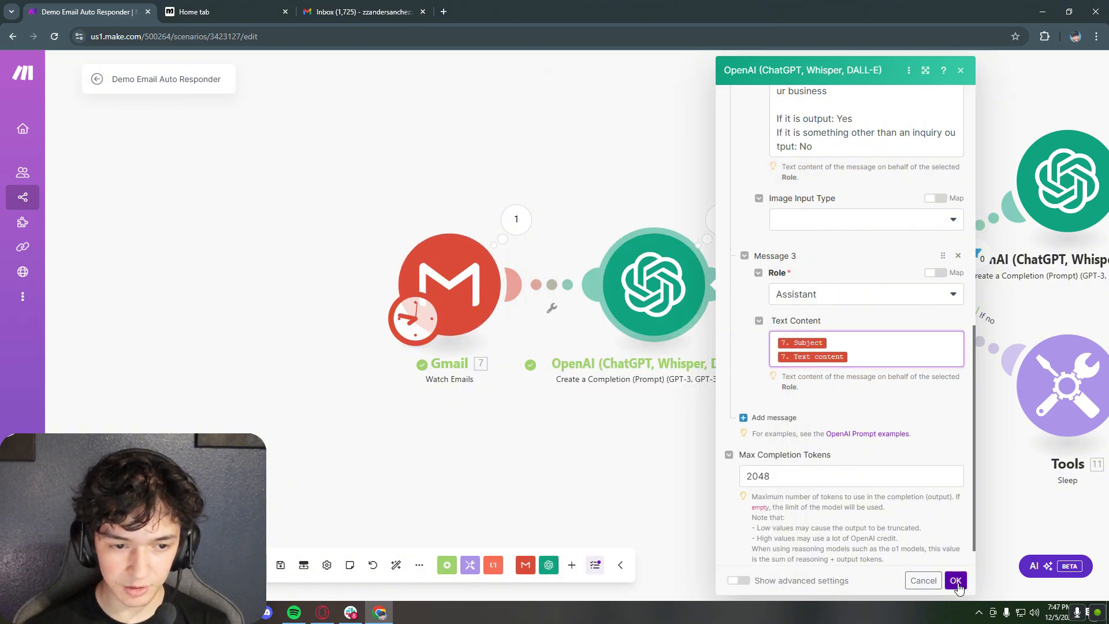
left_click(956, 580)
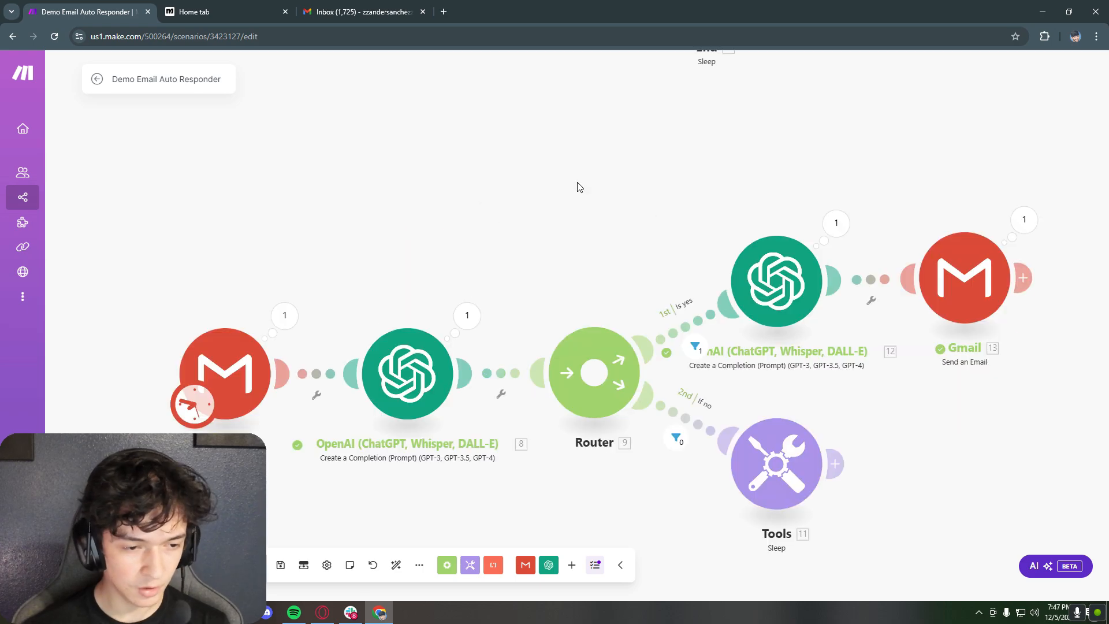
Step: Inspect the new run's email text content in the Gmail output and the Result of the first OpenAI module
left_click_drag(511, 189, 706, 125)
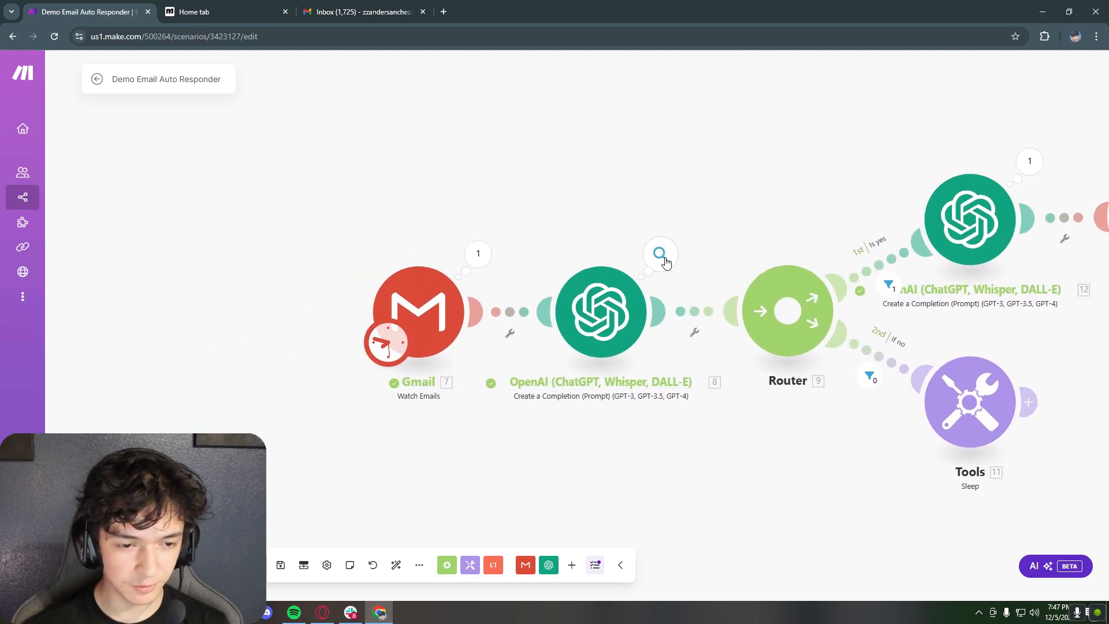
scroll(665, 258, "up", 1)
left_click(457, 253)
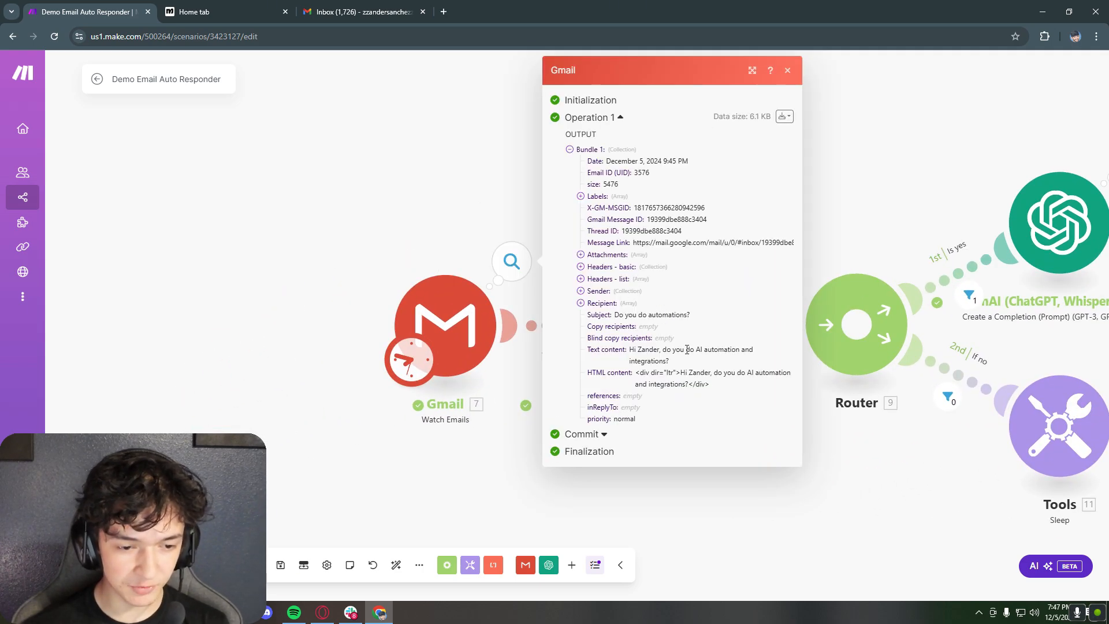
left_click_drag(633, 354, 713, 353)
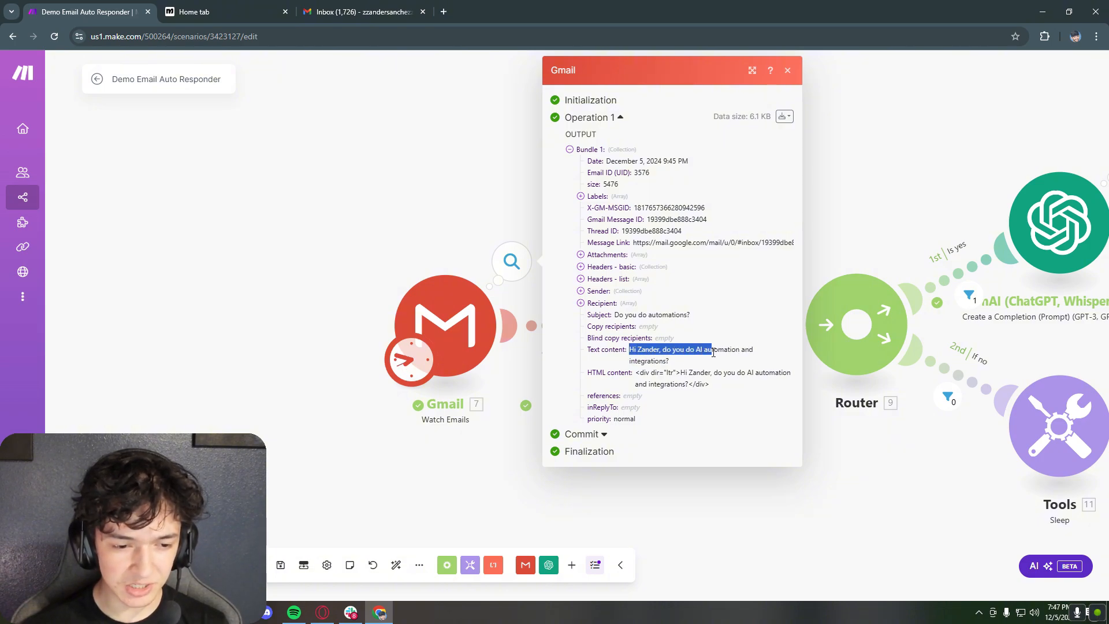
left_click(787, 71)
left_click(642, 271)
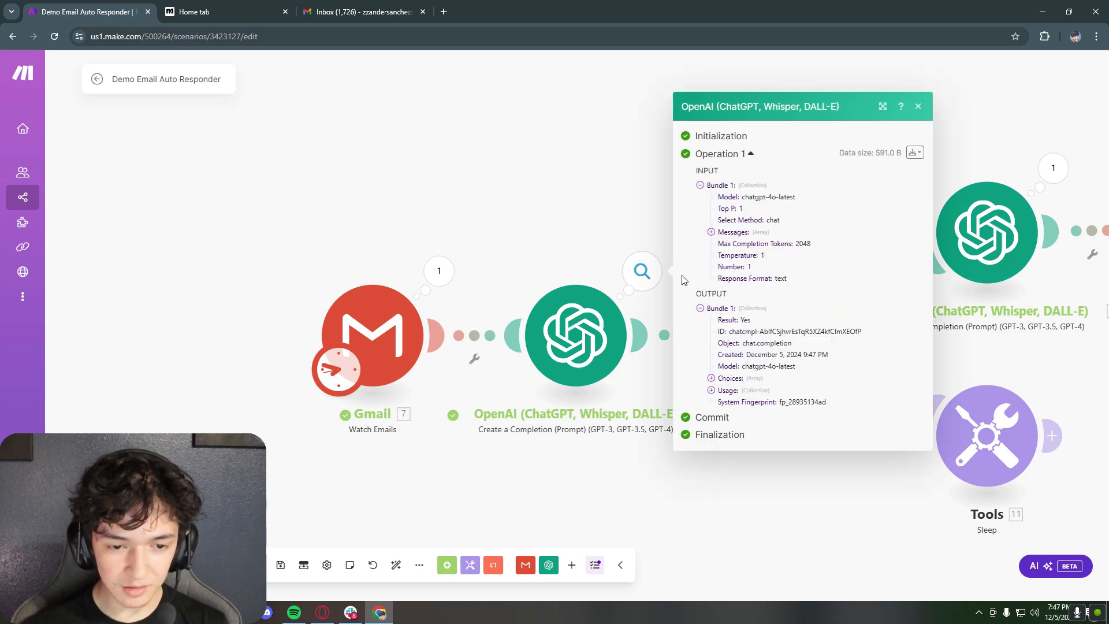
left_click(918, 106)
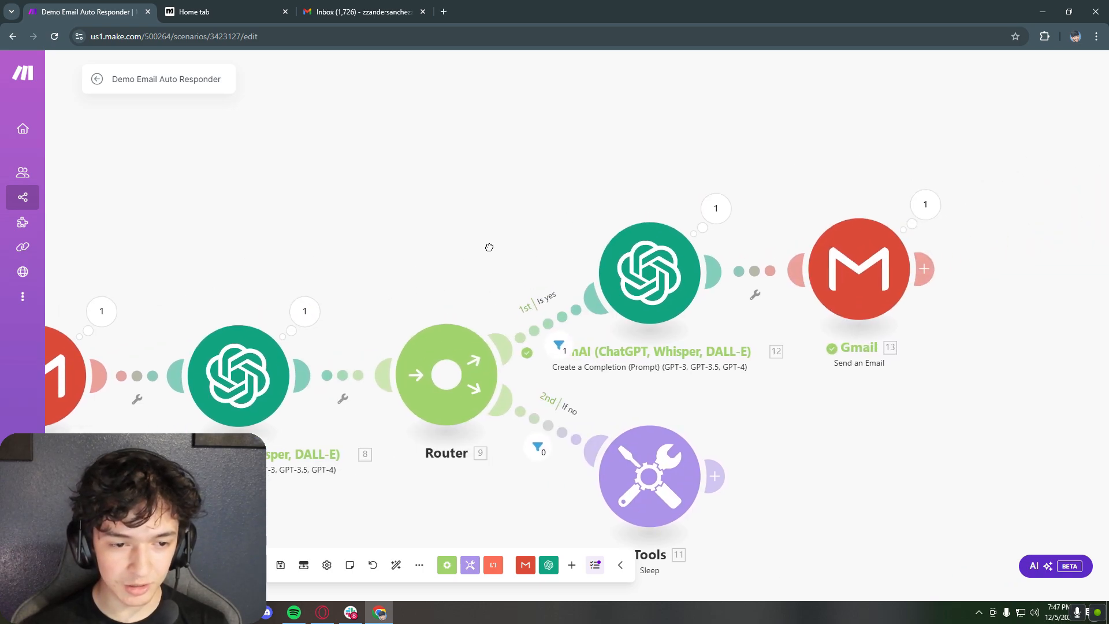
Step: Expand the Result in the reply-writing OpenAI module's output and read through the generated email response
left_click(696, 241)
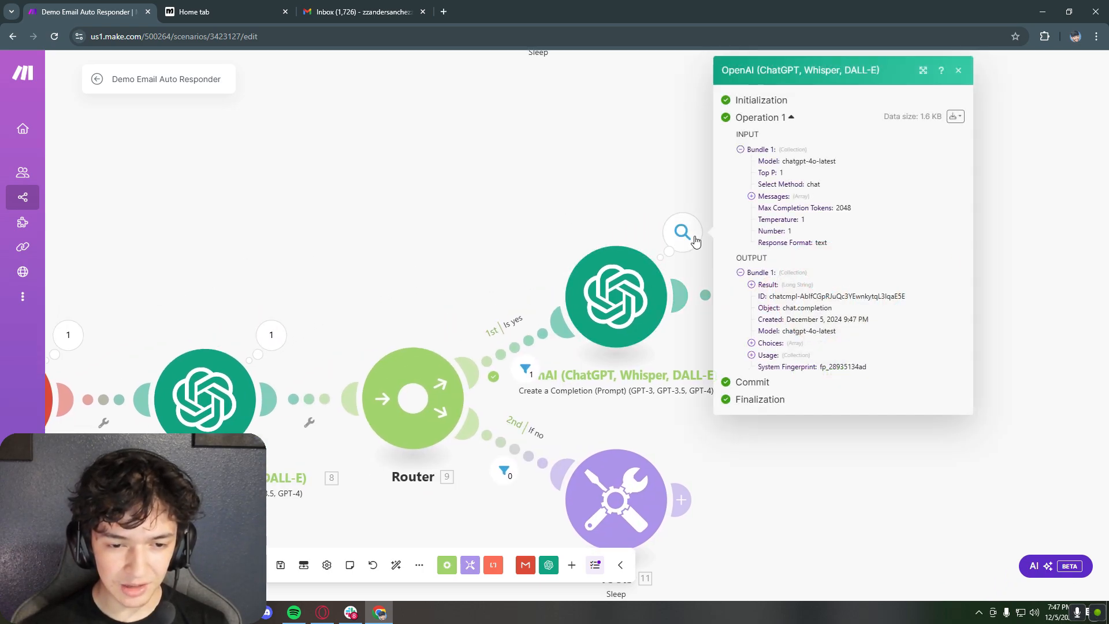
left_click(751, 285)
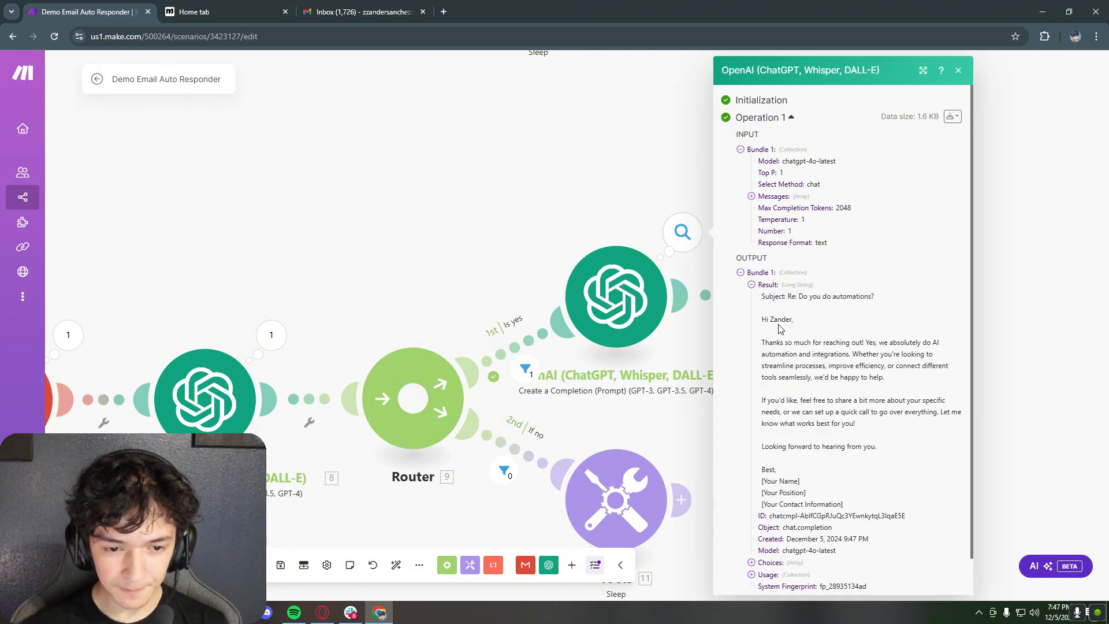
left_click_drag(761, 345, 839, 382)
left_click(900, 386)
scroll(900, 386, "down", 1)
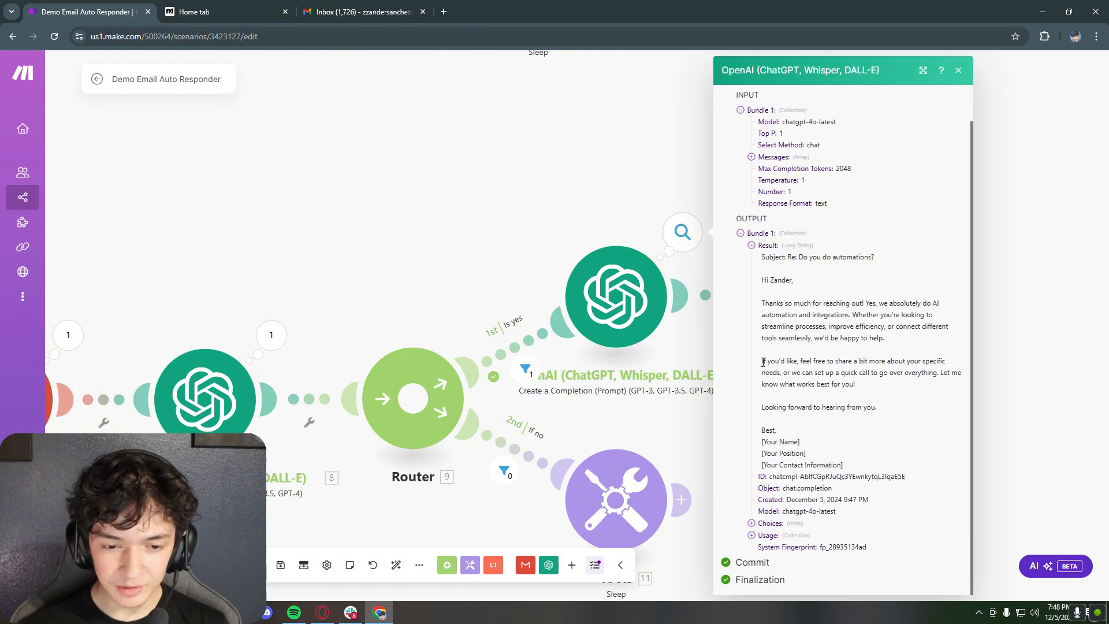
left_click_drag(762, 361, 834, 410)
left_click(859, 411)
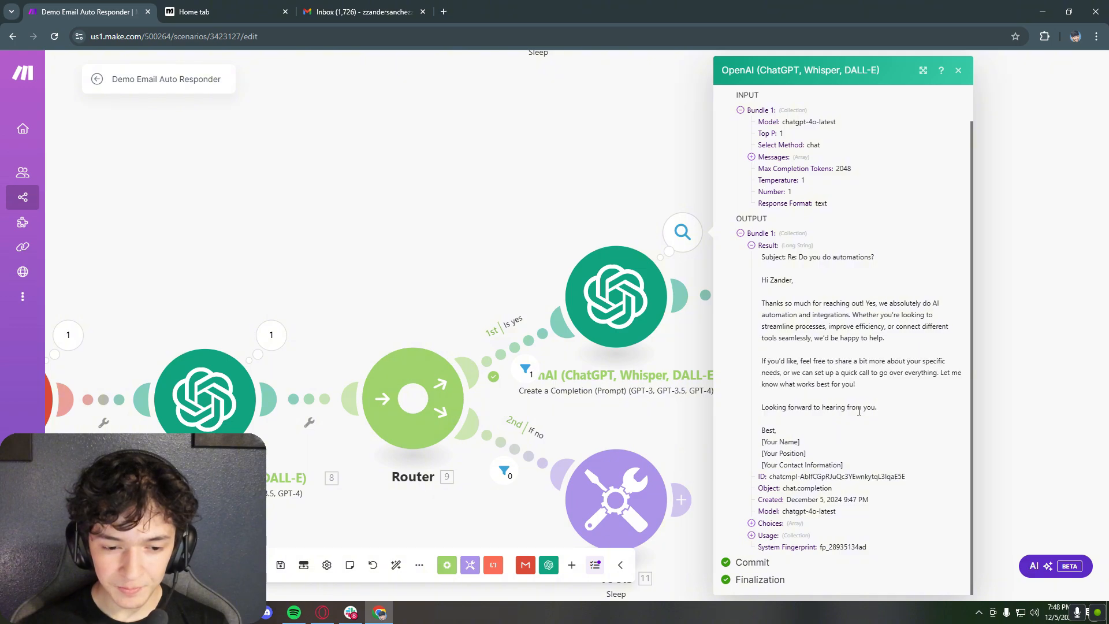
Step: Copy the [Your Name], [Your Position] and [Your Contact Information] placeholder lines from the generated email and close the output
left_click_drag(840, 462, 761, 448)
left_click(843, 446)
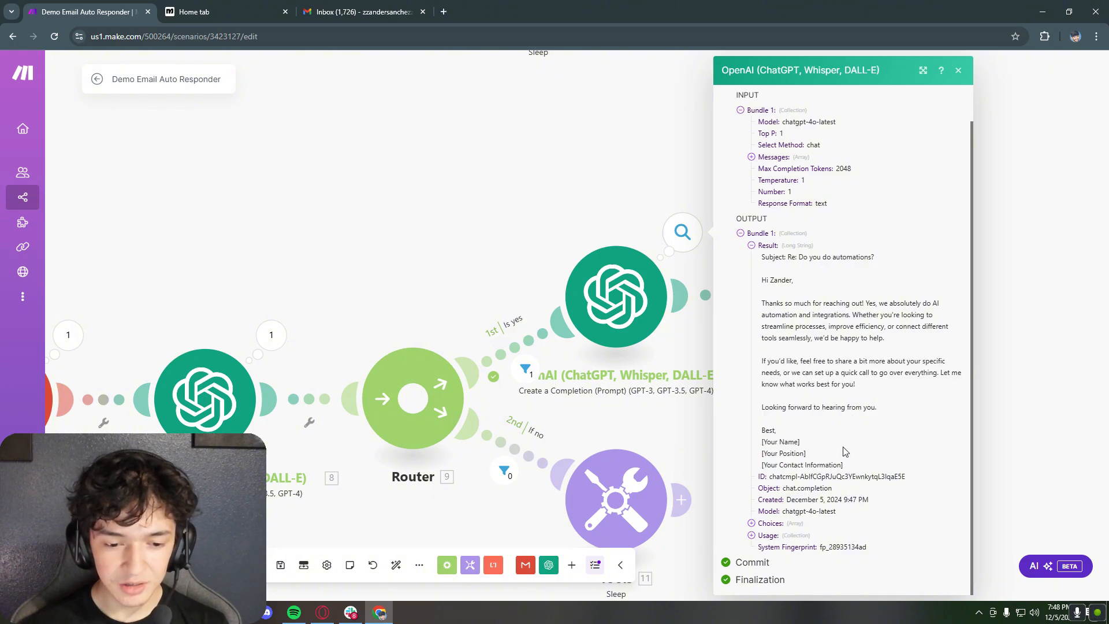
left_click_drag(846, 465, 755, 450)
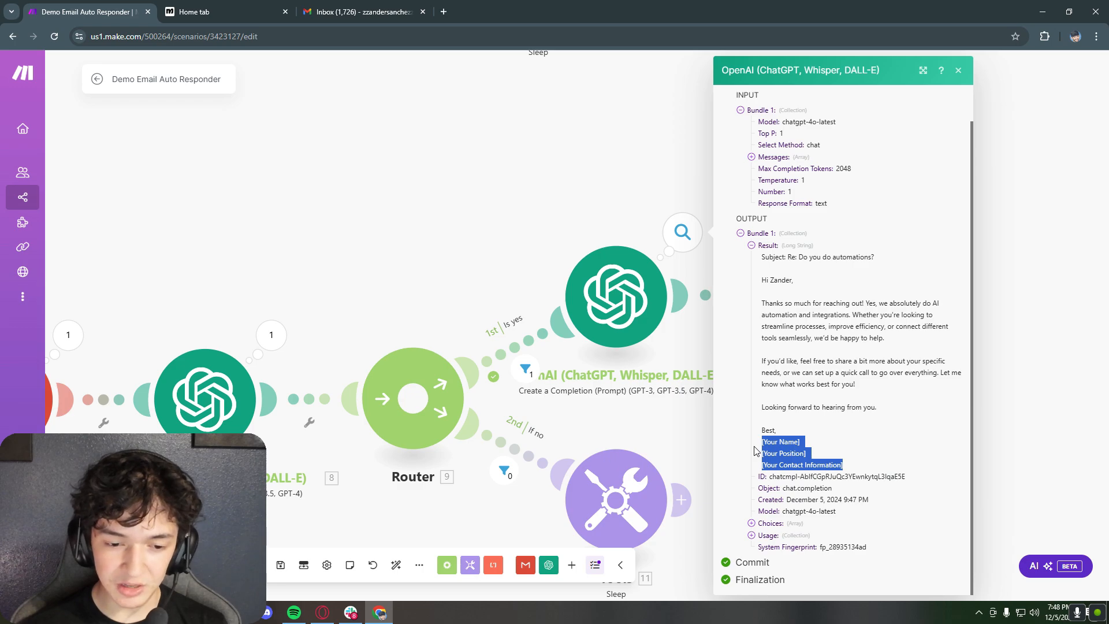
left_click(854, 460)
left_click_drag(843, 464, 757, 443)
key("ctrl+c")
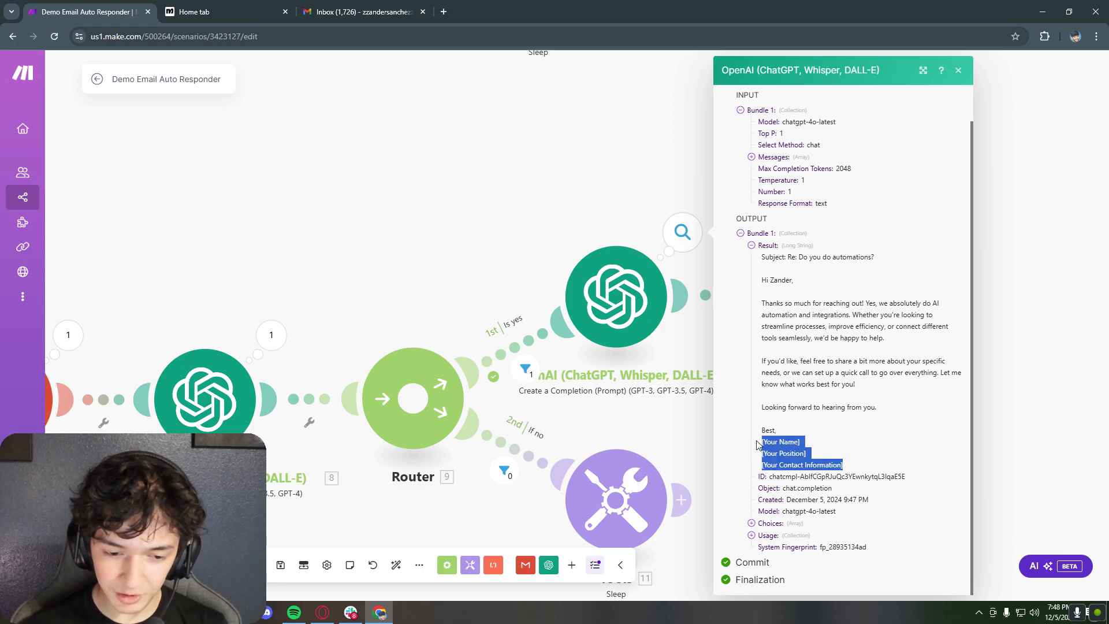
left_click(957, 70)
Step: Inspect the Send an Email module's output and read the delivered reply in the Gmail thread "Do you do automations?"
left_click_drag(821, 200, 621, 193)
left_click(693, 228)
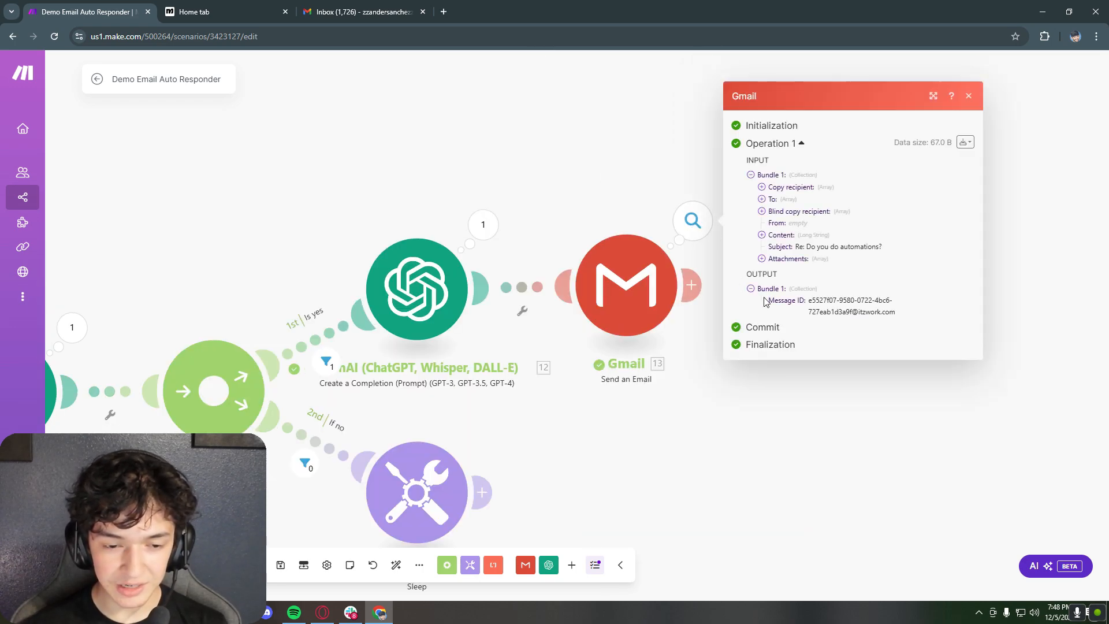
left_click(409, 5)
left_click_drag(190, 234, 290, 236)
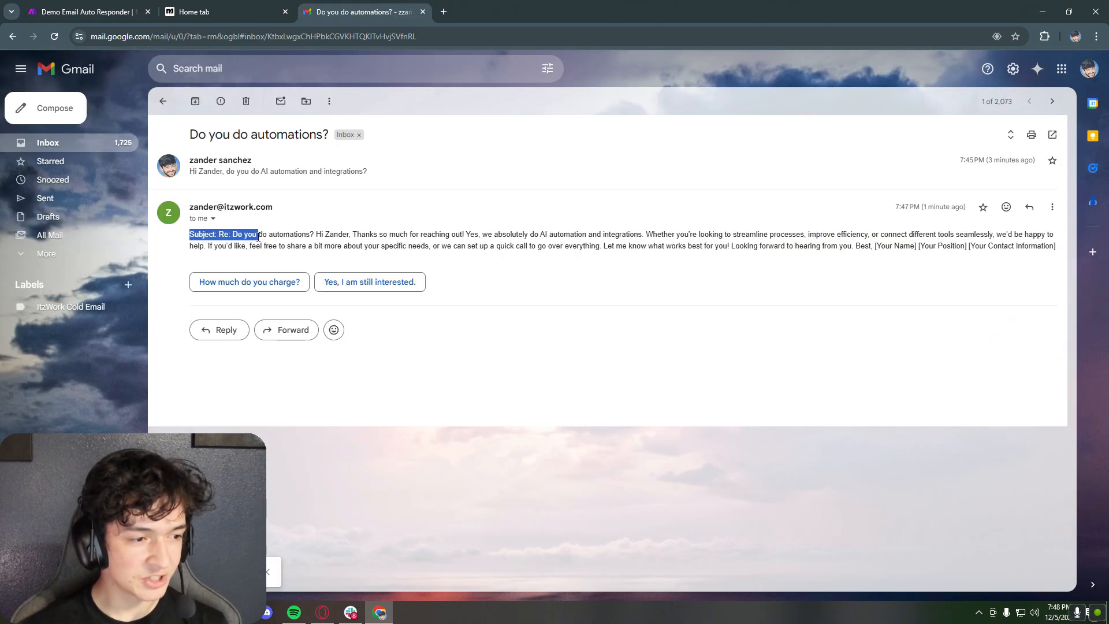
left_click(258, 246)
left_click(370, 239)
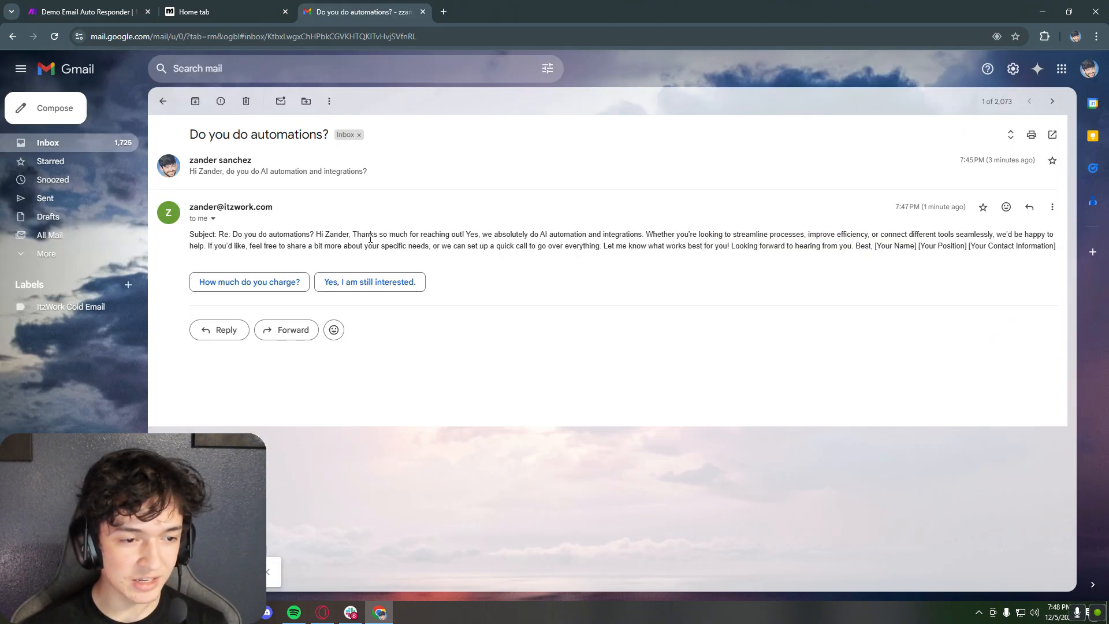
left_click_drag(574, 245, 755, 245)
left_click(778, 266)
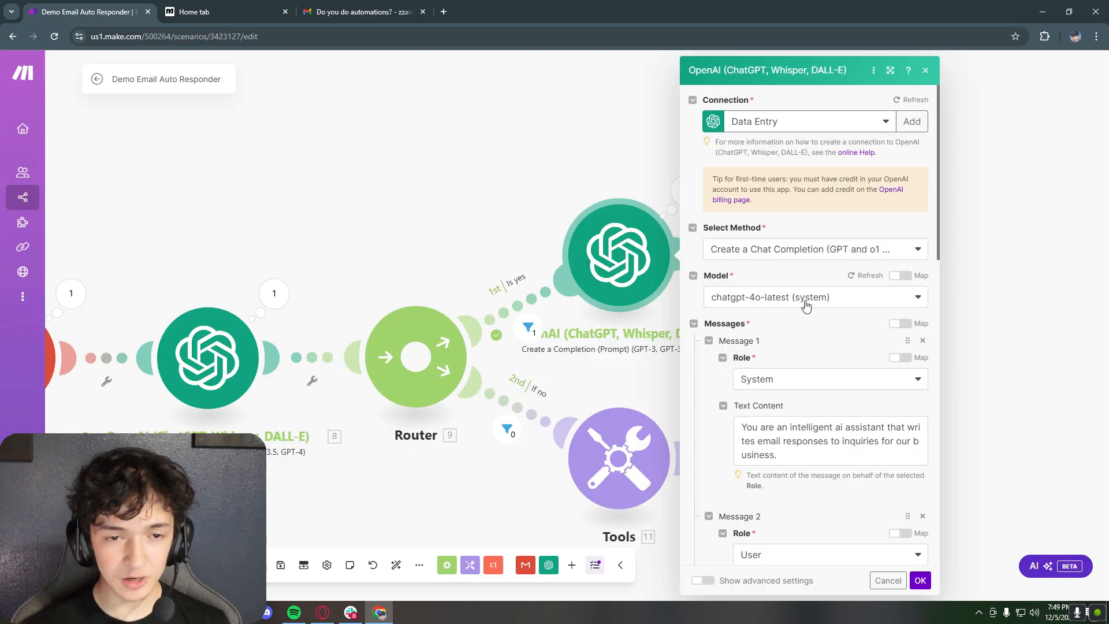
Step: Add "NEVER OUTPUT ANY VARIABLES LIKE THIS" plus the copied placeholders to Message 2 of the reply-writing OpenAI module
scroll(809, 306, "down", 8)
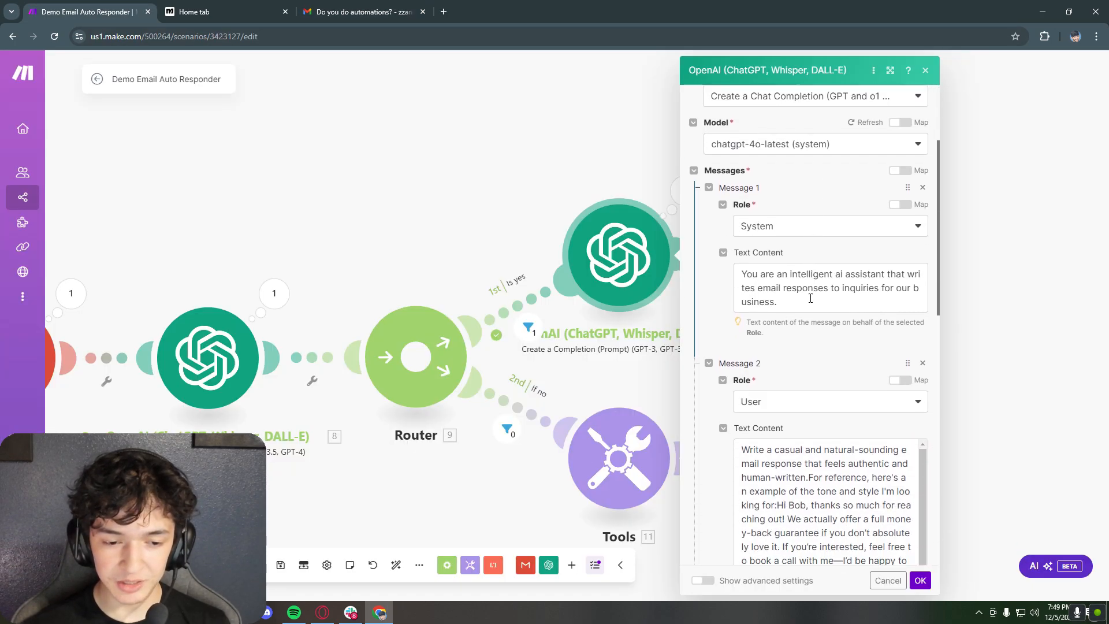
left_click(800, 444)
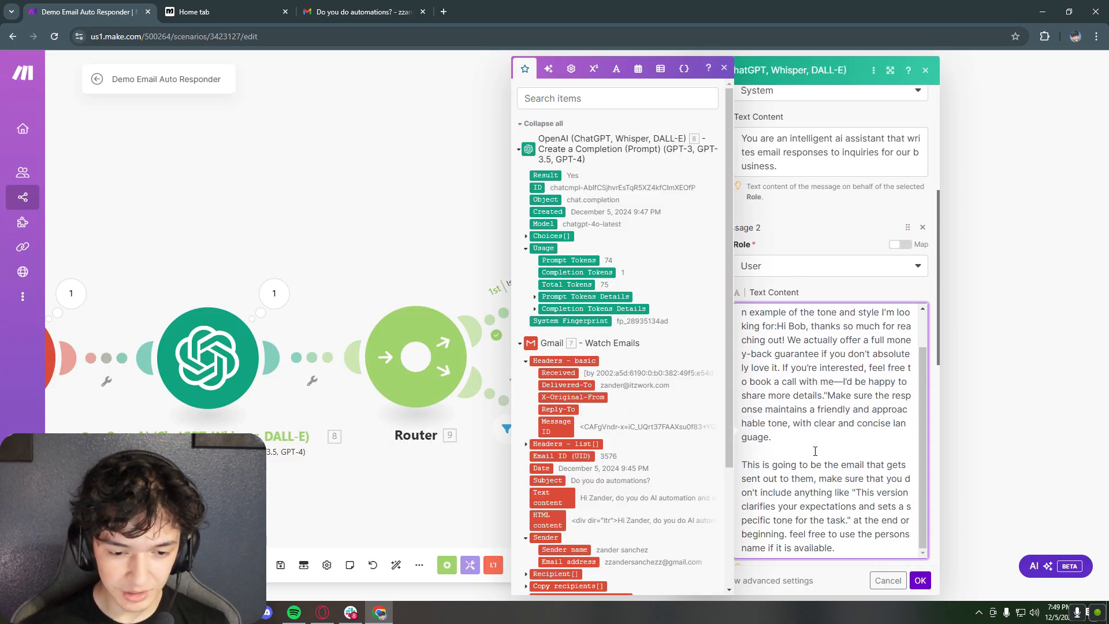
key("Return")
key("Return")
type("NEVER")
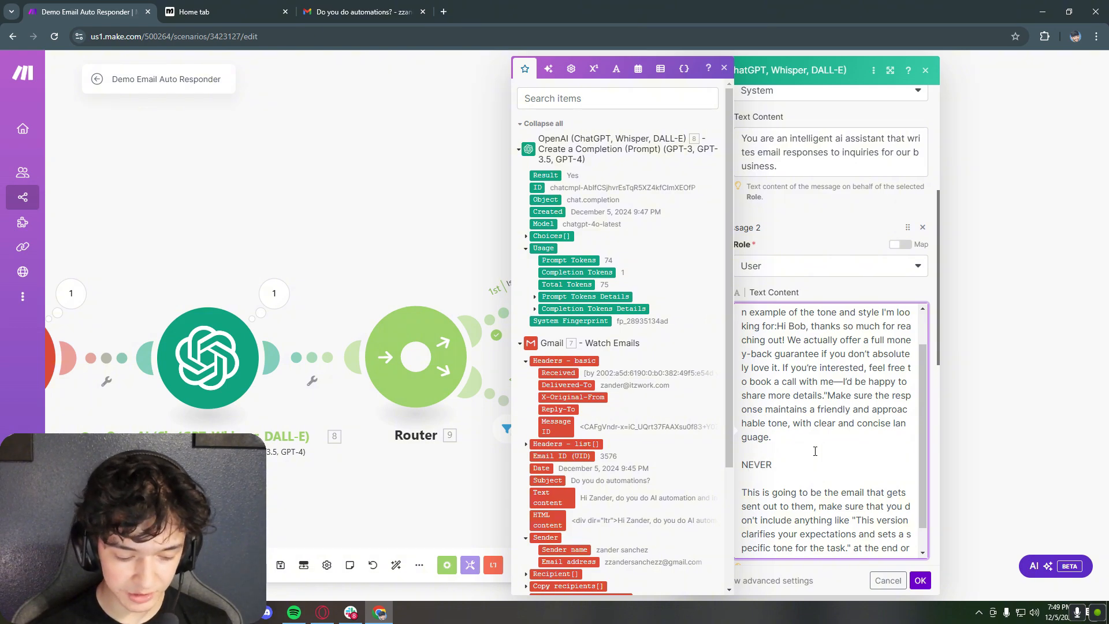
type("OUTPUT ANY VARIABLES LIKE THIS")
key("ctrl+v")
key("Return")
key("Return")
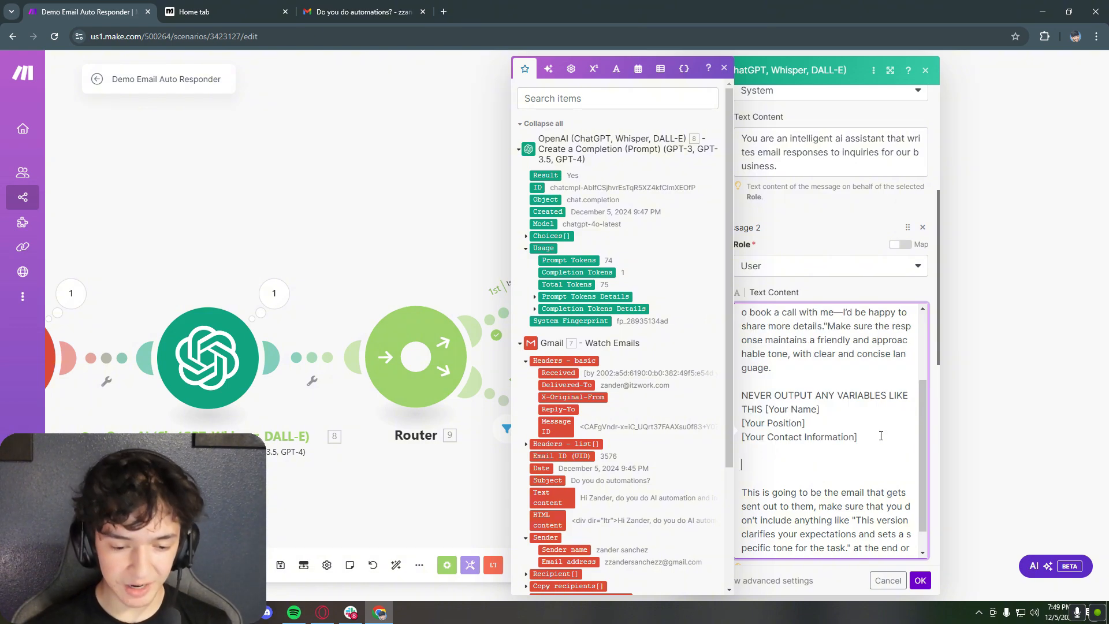
Step: Add "make sure to write them email in HTML" and "NEVER OUTPUT A SUBJECT LINE ONLY THE EMAIL BODY" to the prompt, and save
type("make sure to write them email in HTML")
key("Return")
key("Return")
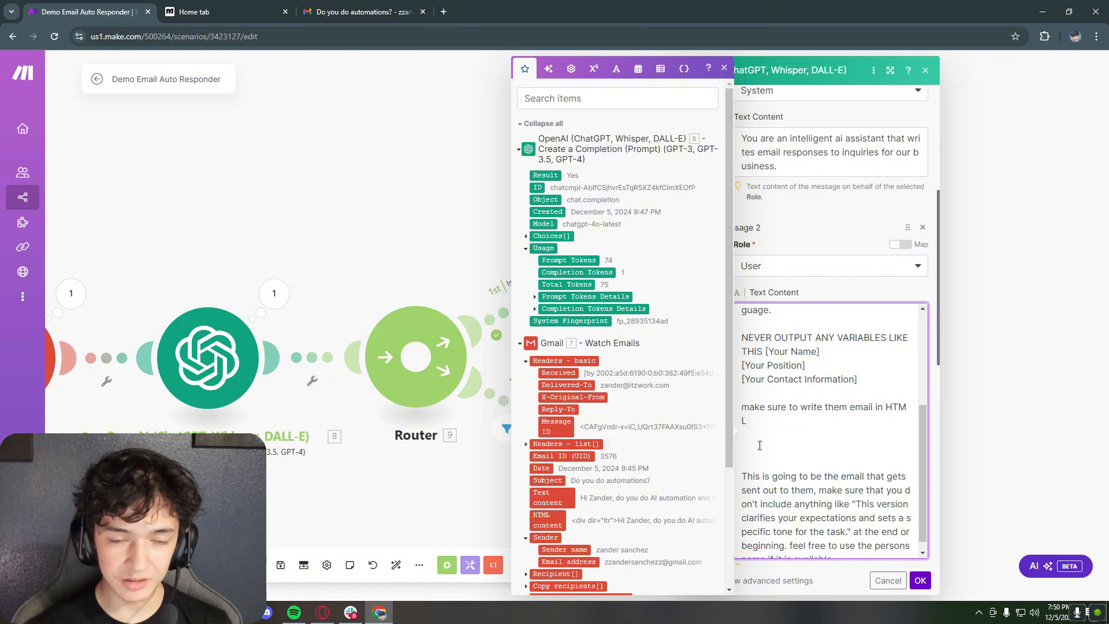
type("NEVER OUTPUT A SUBJECT LINE ONLY THE EMAIL BODY")
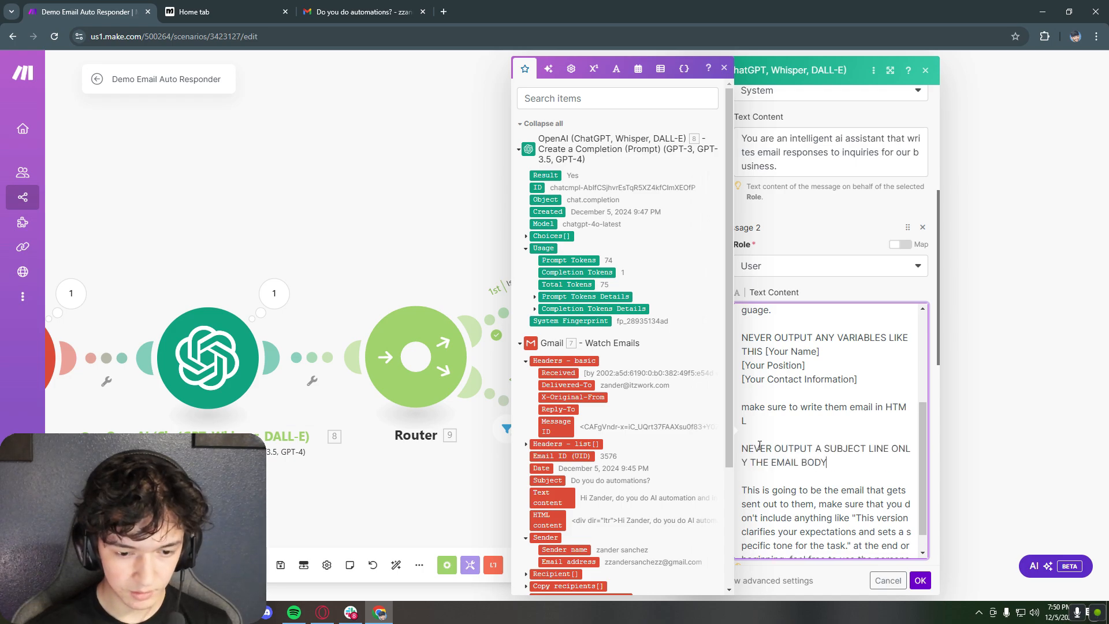
scroll(846, 450, "down", 1)
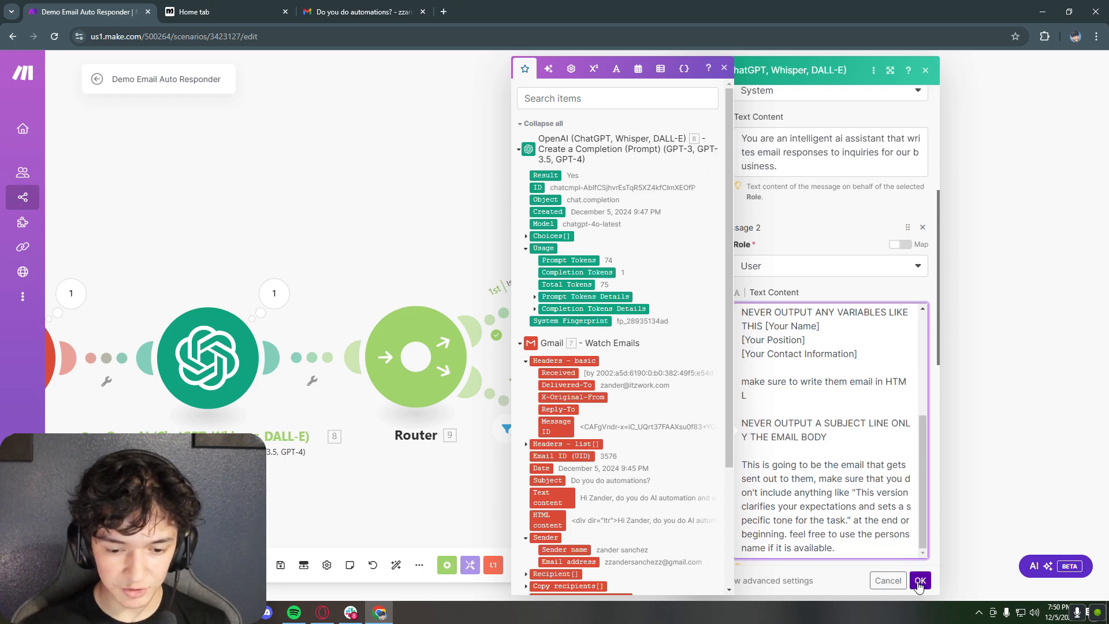
left_click(920, 581)
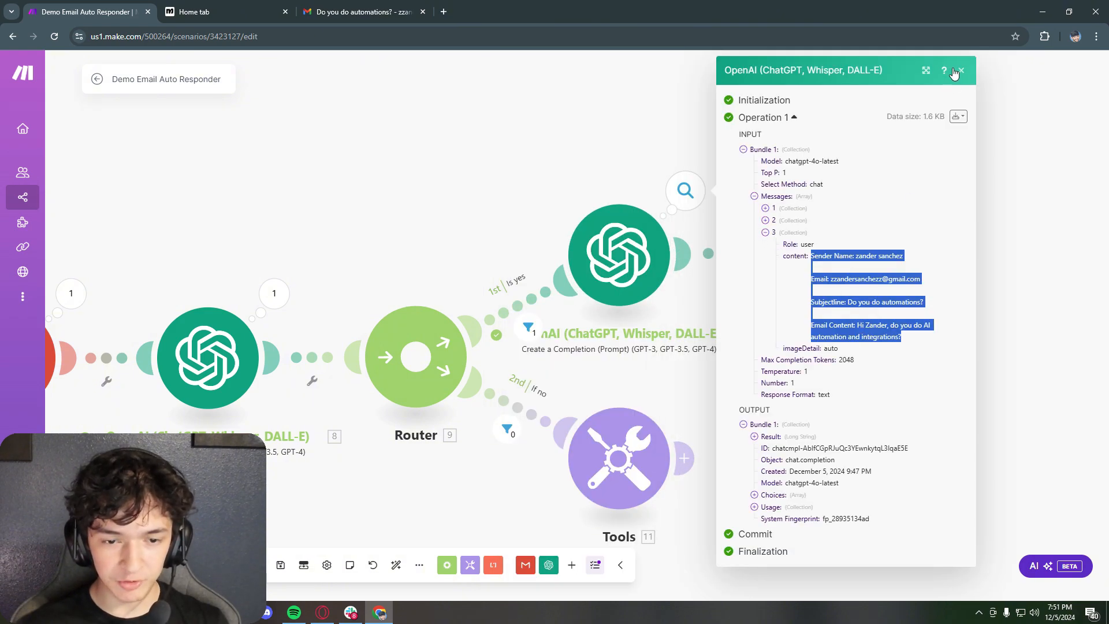
Step: Run only the reply-writing OpenAI module, supplying the test inquiry's sender name, email address, subject and text content
right_click(644, 226)
left_click(662, 255)
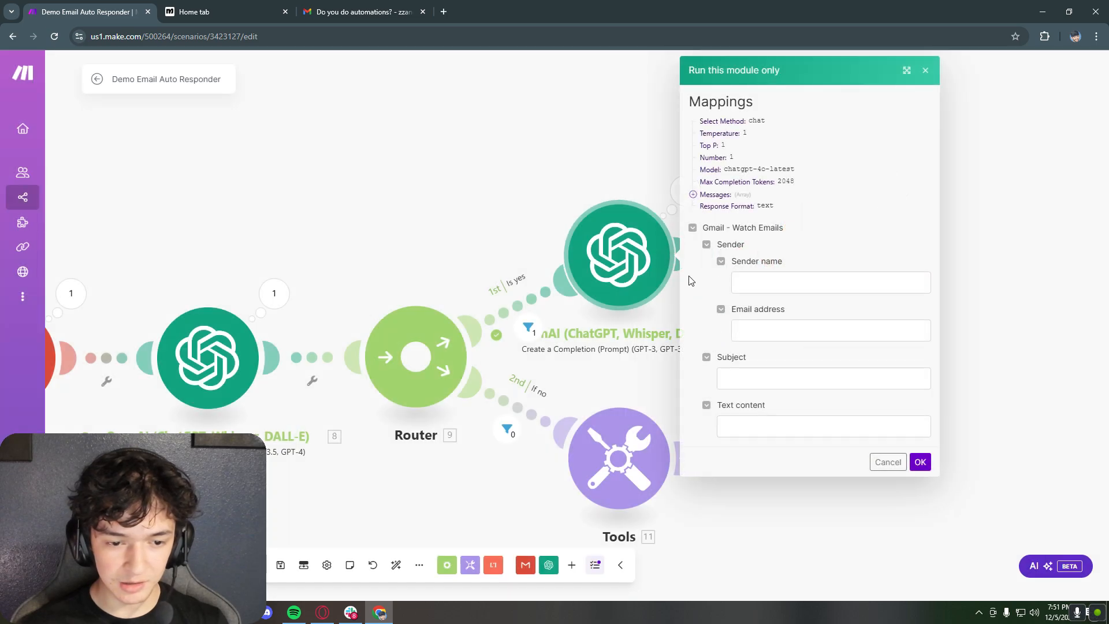
left_click(782, 283)
scroll(806, 418, "down", 3)
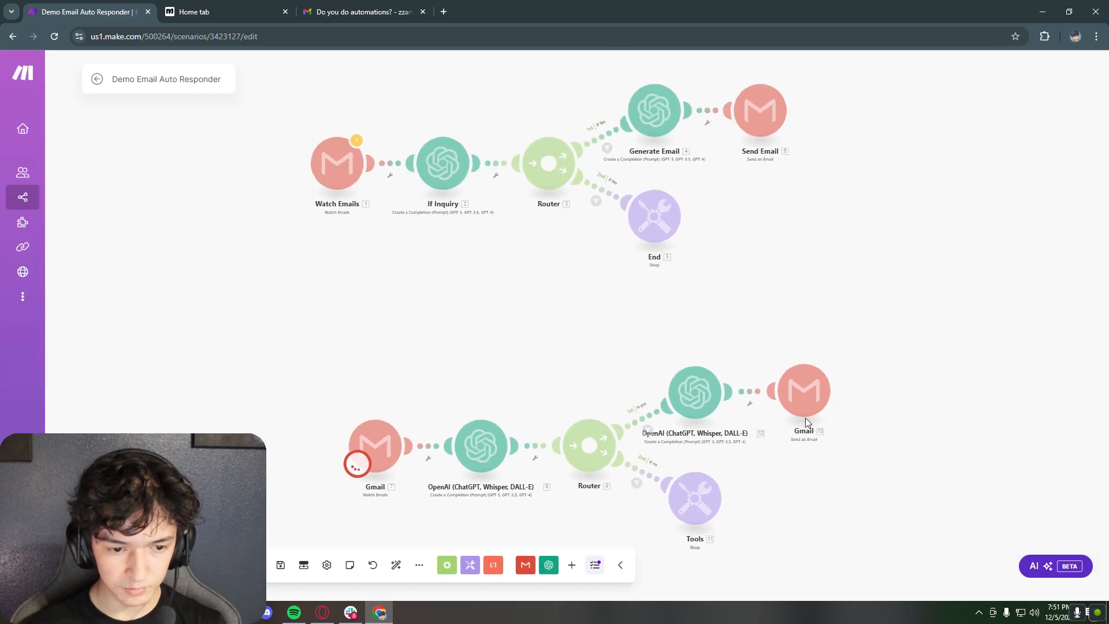
scroll(746, 430, "up", 3)
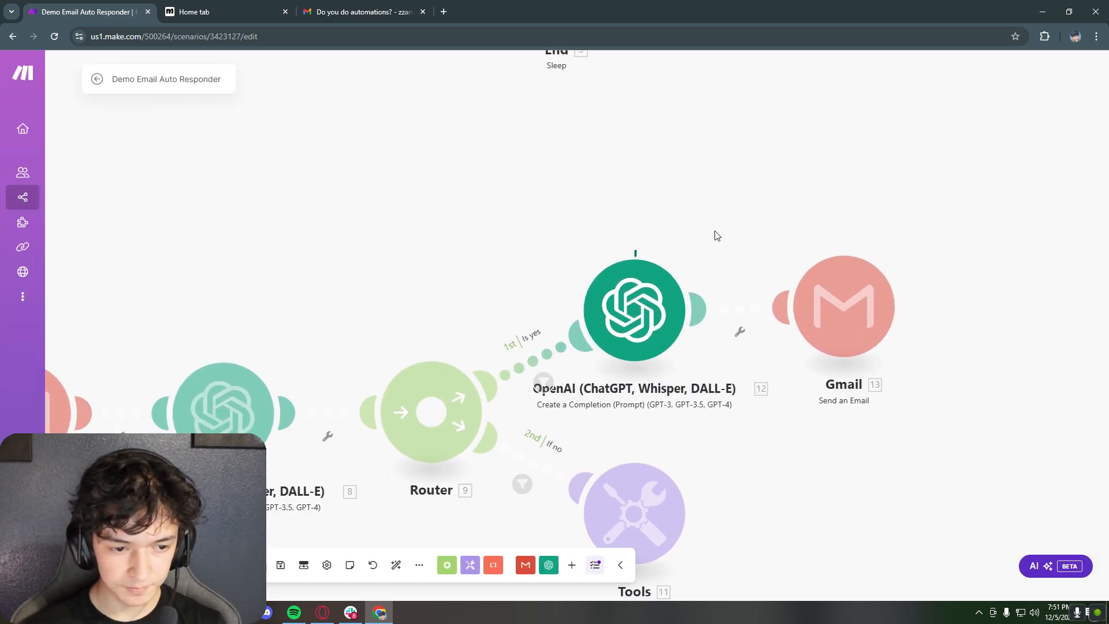
Step: Inspect the HTML email in the Result of the reply-writing OpenAI module's new output
left_click(701, 245)
left_click_drag(867, 456, 817, 375)
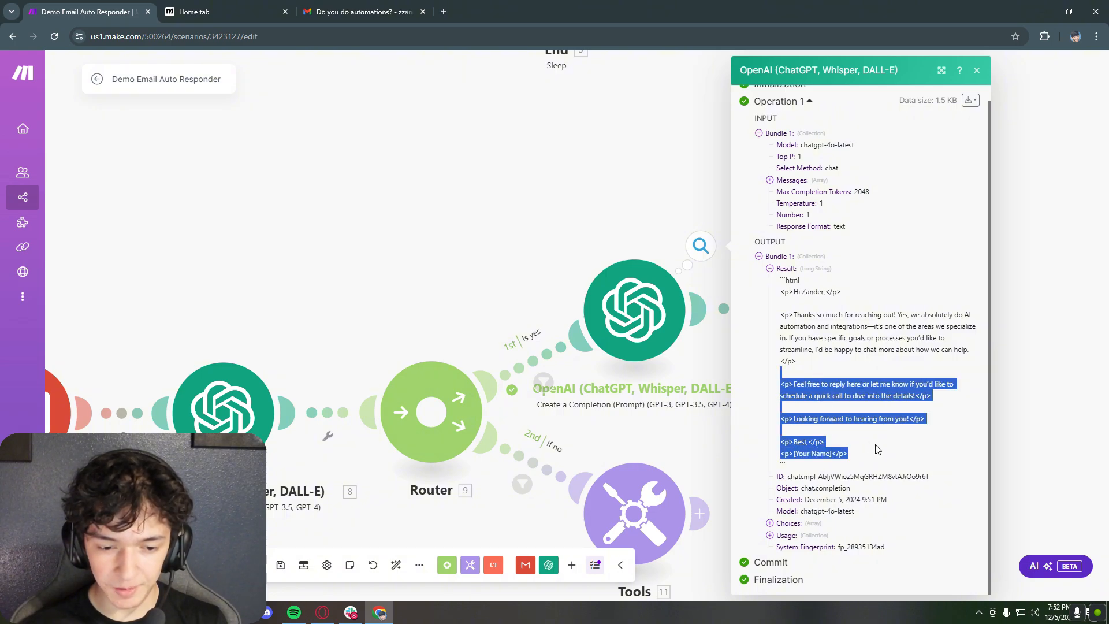
left_click(849, 464)
left_click_drag(833, 455, 740, 296)
left_click(869, 457)
Step: Add an instruction to Message 2 of the reply-writing OpenAI module to sign with just the owner's first name, and save
left_click(676, 342)
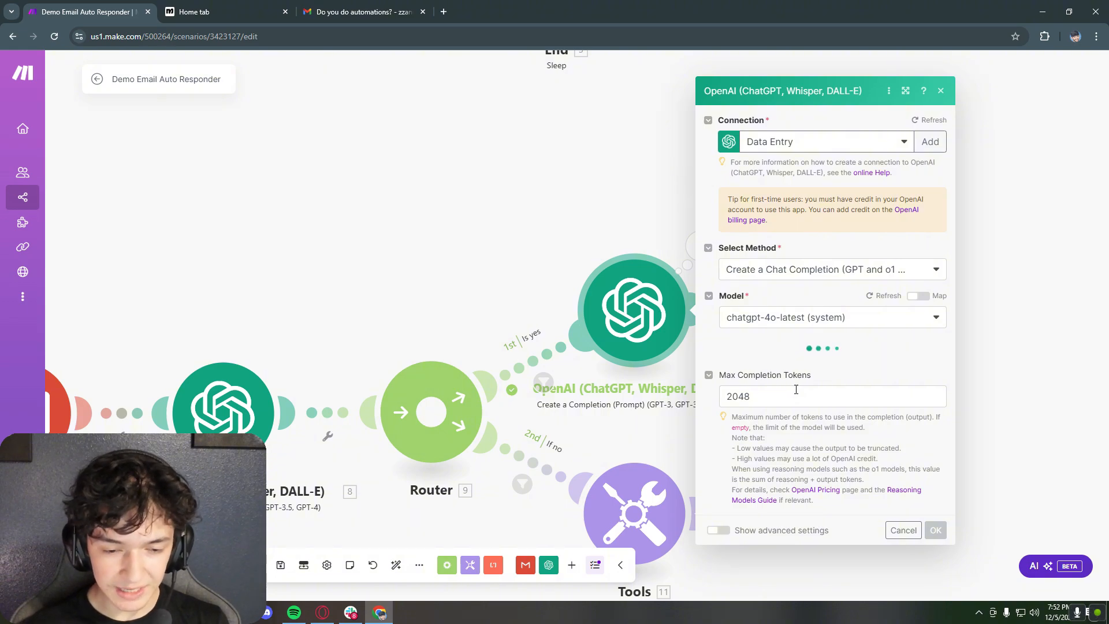
scroll(796, 390, "down", 6)
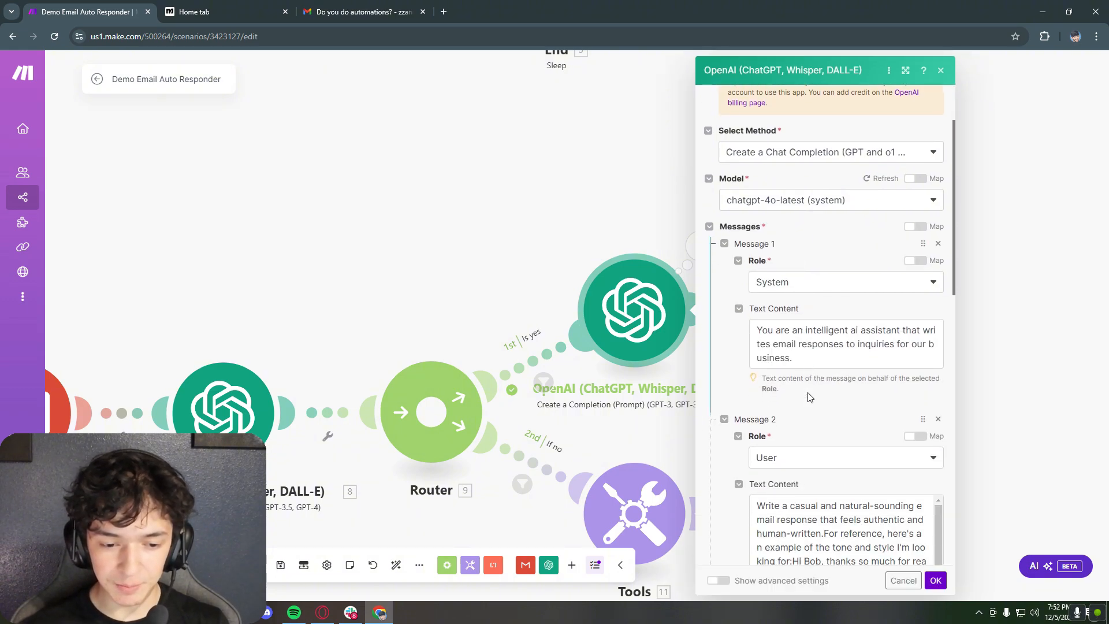
left_click(834, 386)
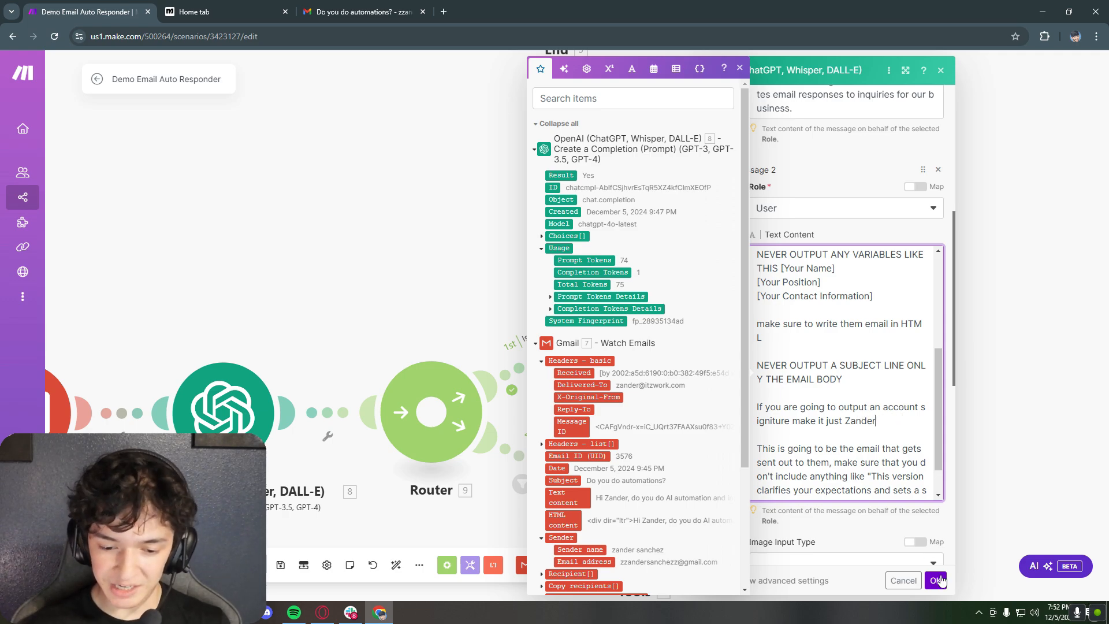
left_click(936, 580)
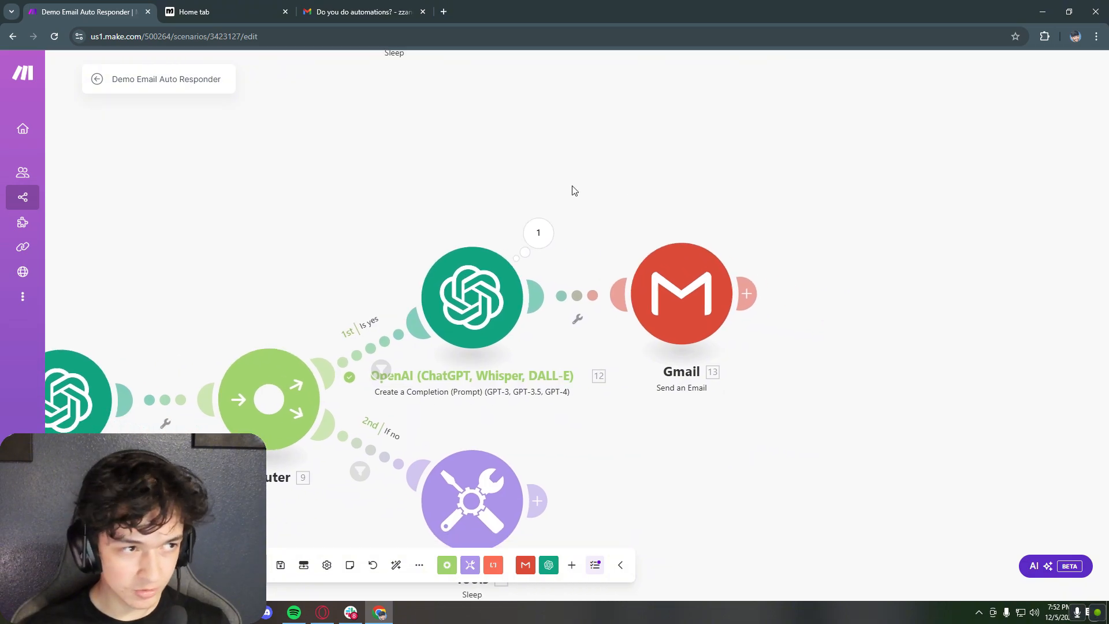
Step: Run only the Gmail Send an Email module to send the generated HTML reply
left_click(745, 294)
right_click(583, 272)
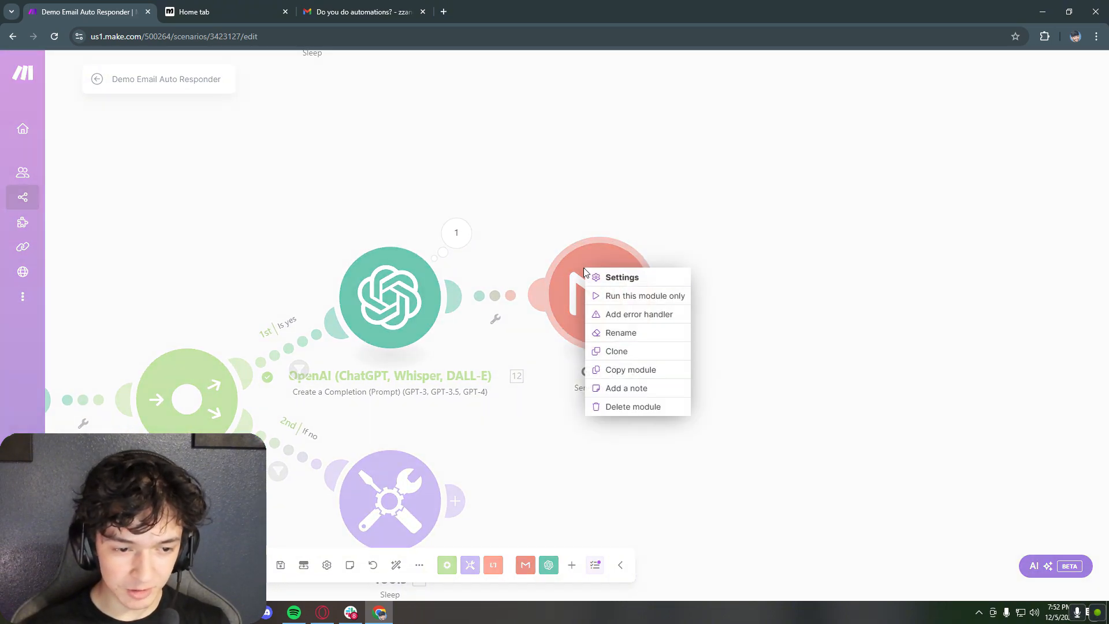
left_click(614, 296)
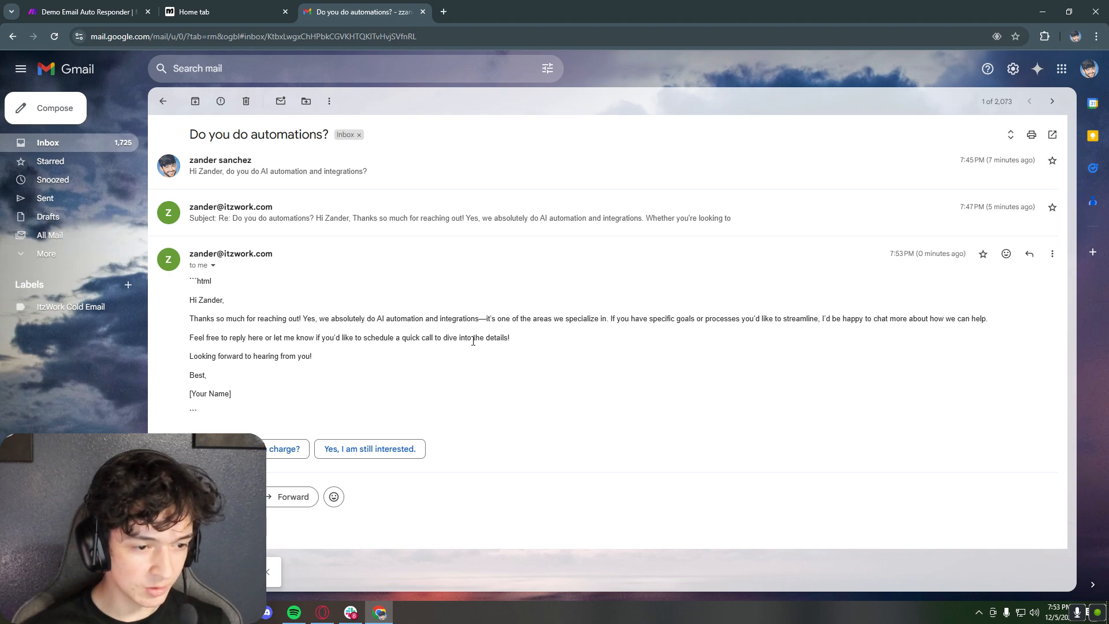
Step: Check the code-fence marks in the delivered reply, add "DONT OUTPUT ANY ```html OR ```" to the reply-writing prompt, and save
left_click_drag(245, 406, 208, 326)
left_click_drag(197, 283, 190, 282)
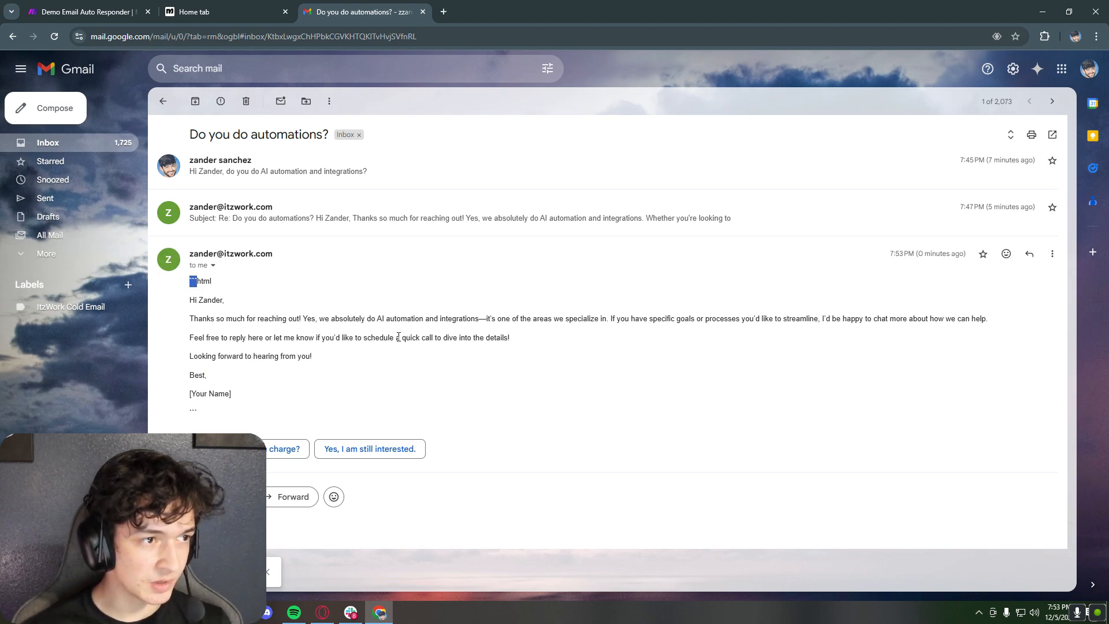
left_click(86, 8)
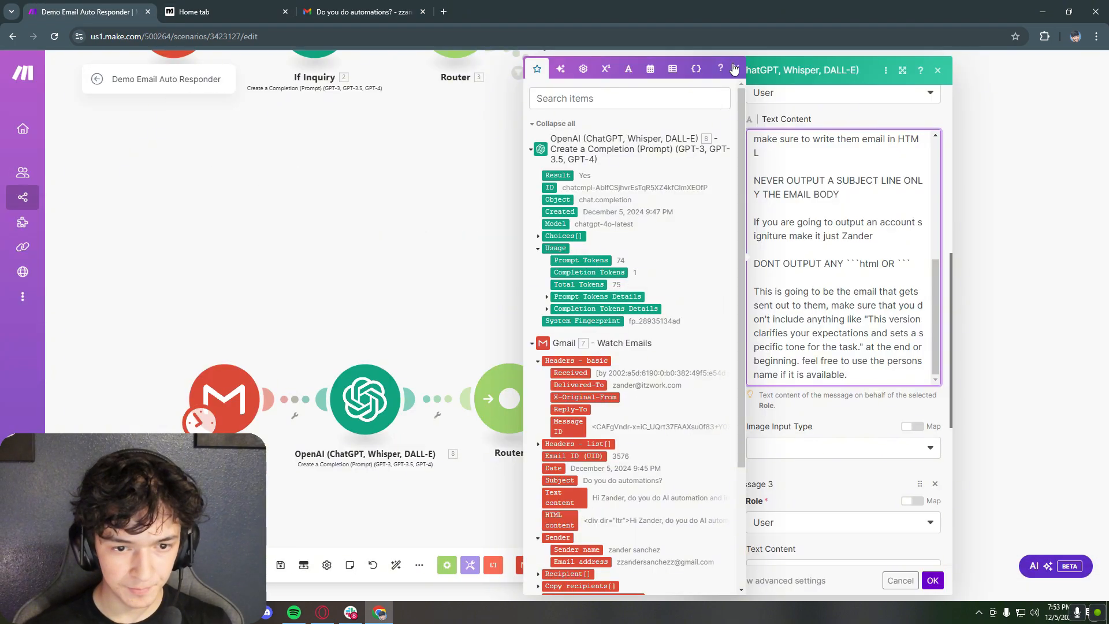
left_click(733, 69)
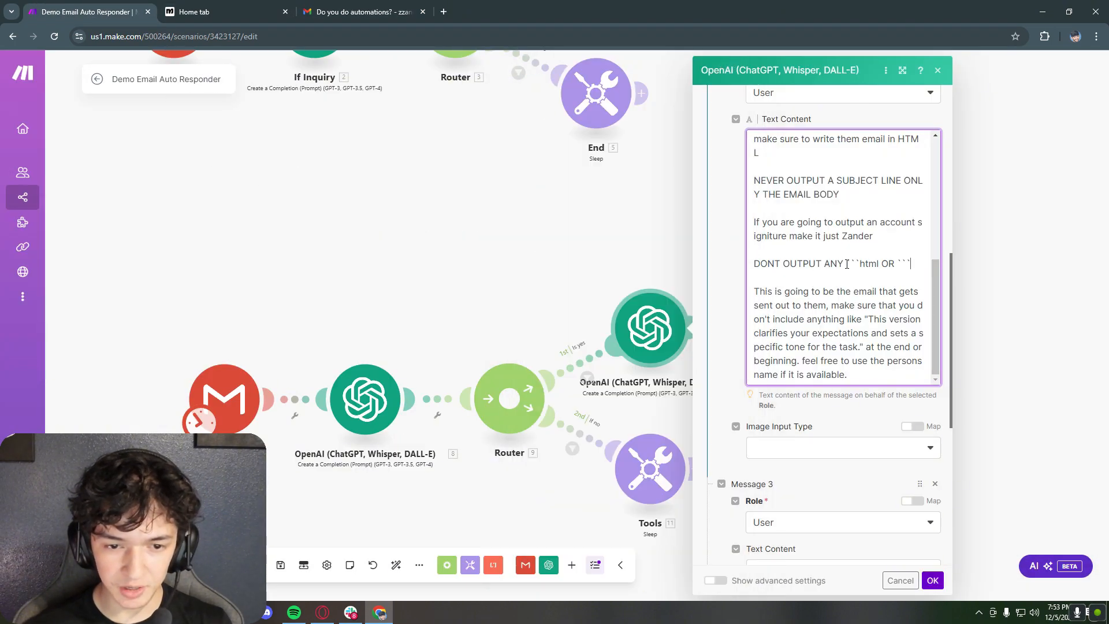
left_click(861, 263)
left_click(932, 579)
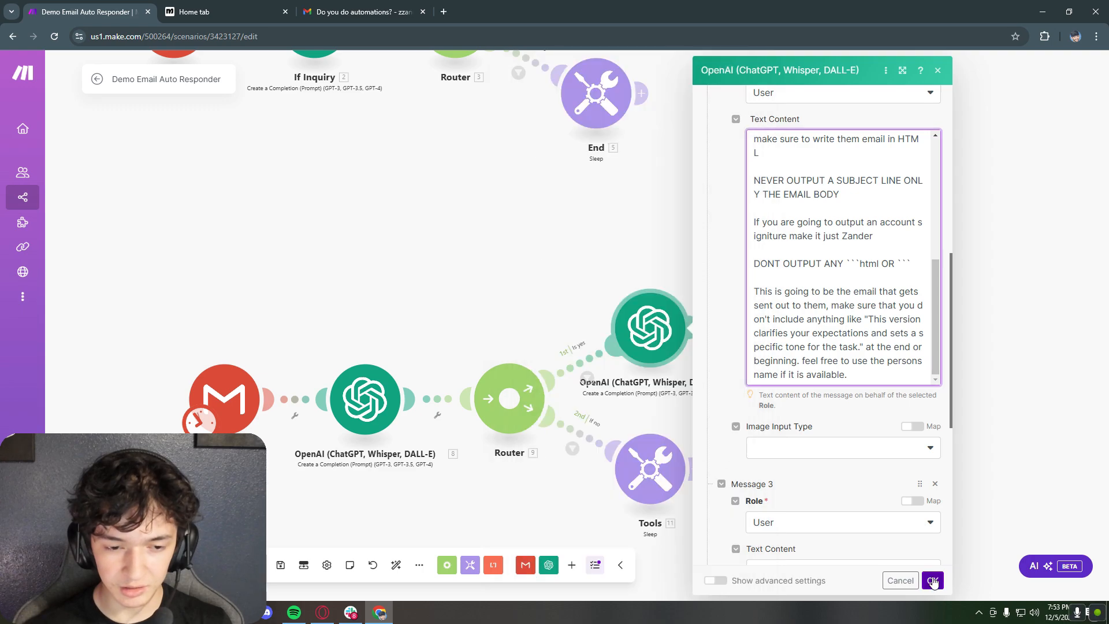
Step: Read through the latest reply's formatting and wording in the "Do you do automations?" thread in Gmail
left_click(361, 11)
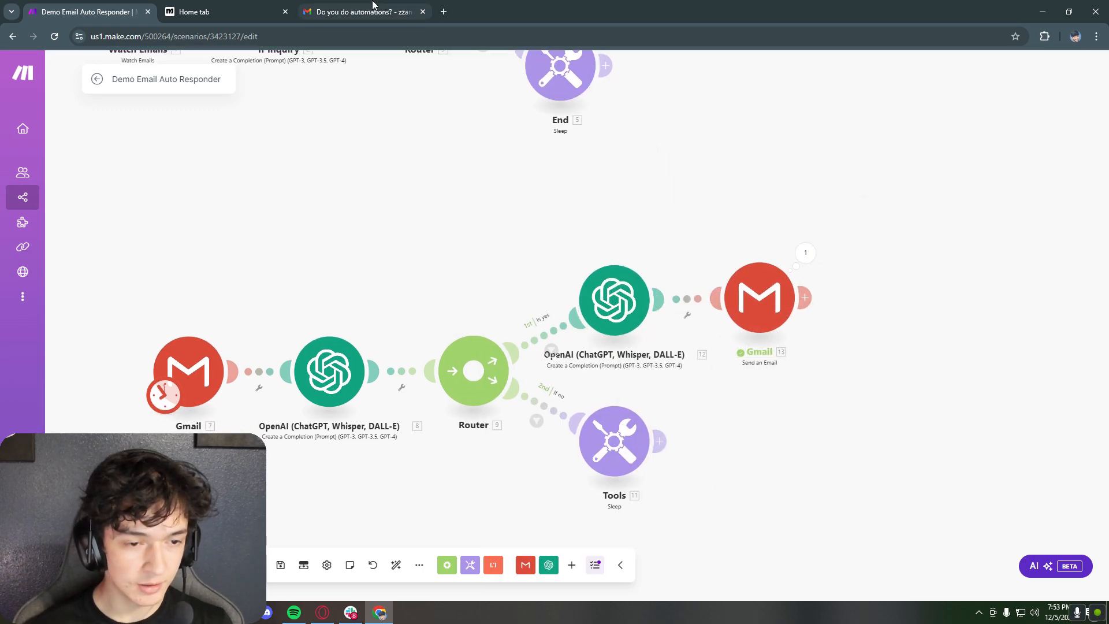
left_click(209, 307)
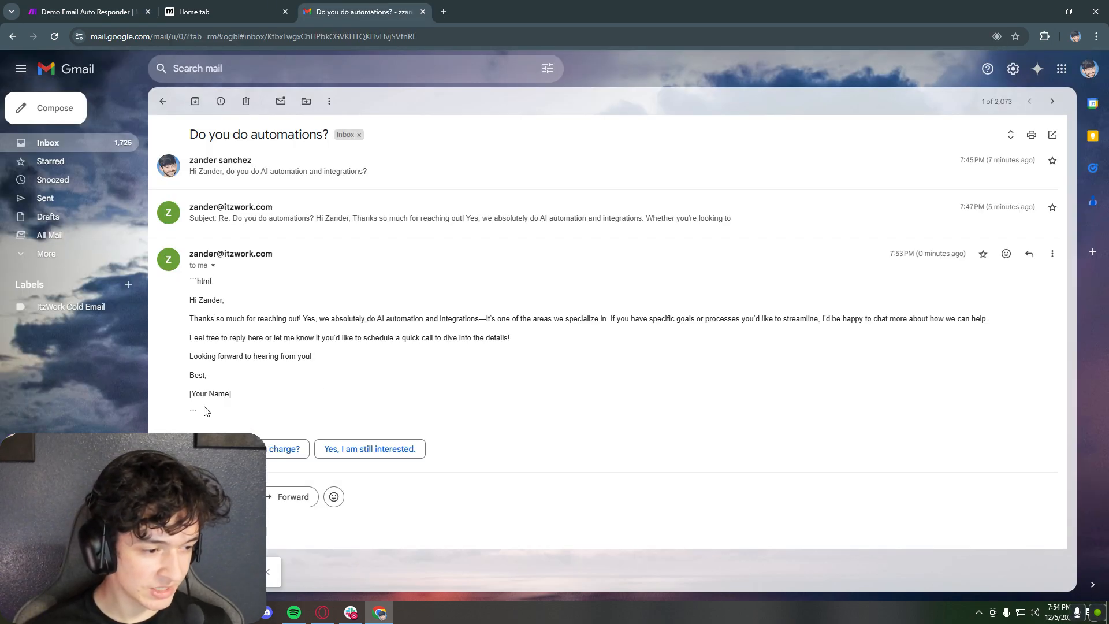
left_click_drag(187, 280, 192, 282)
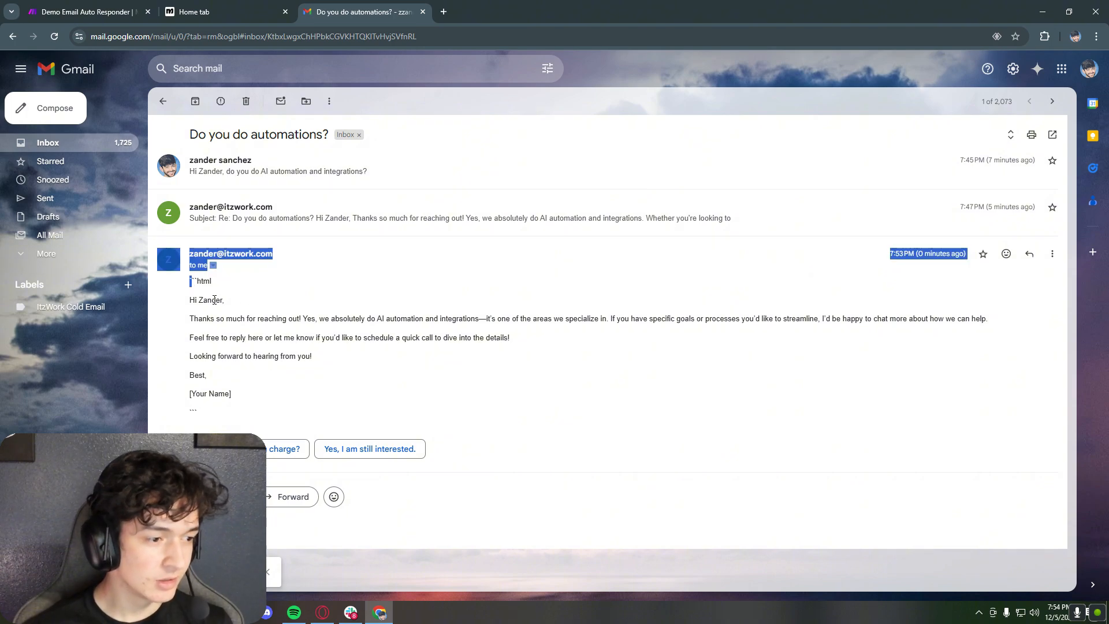
left_click(216, 300)
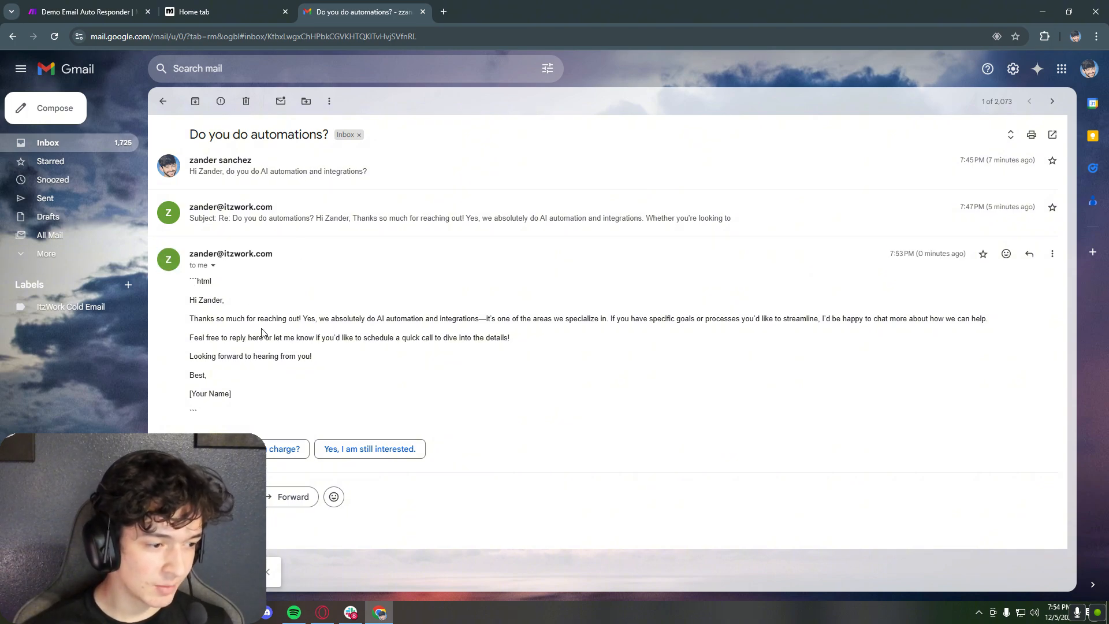
left_click_drag(190, 319, 367, 319)
left_click(202, 358)
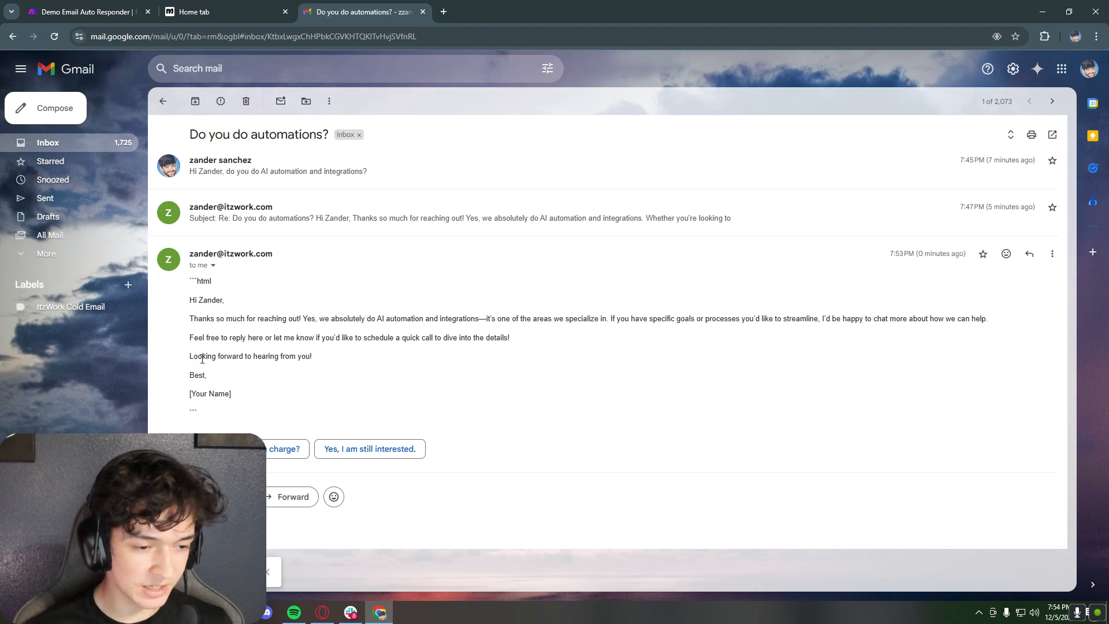
left_click_drag(972, 319, 502, 323)
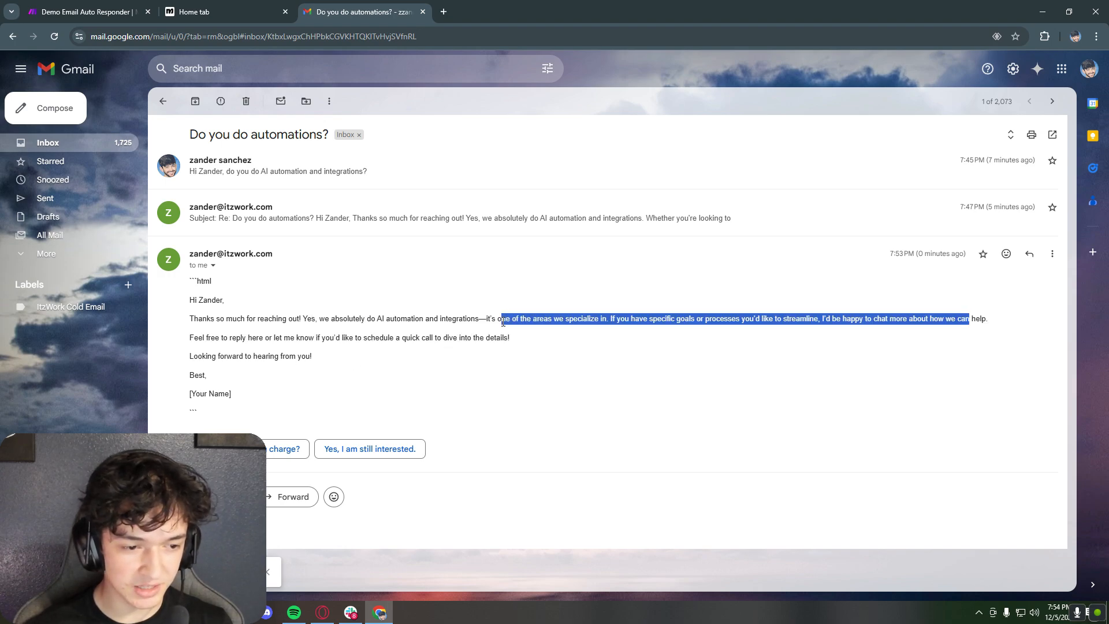
Step: Switch to Manychat and check the ChatGPT account connection in the integrations settings
left_click(384, 358)
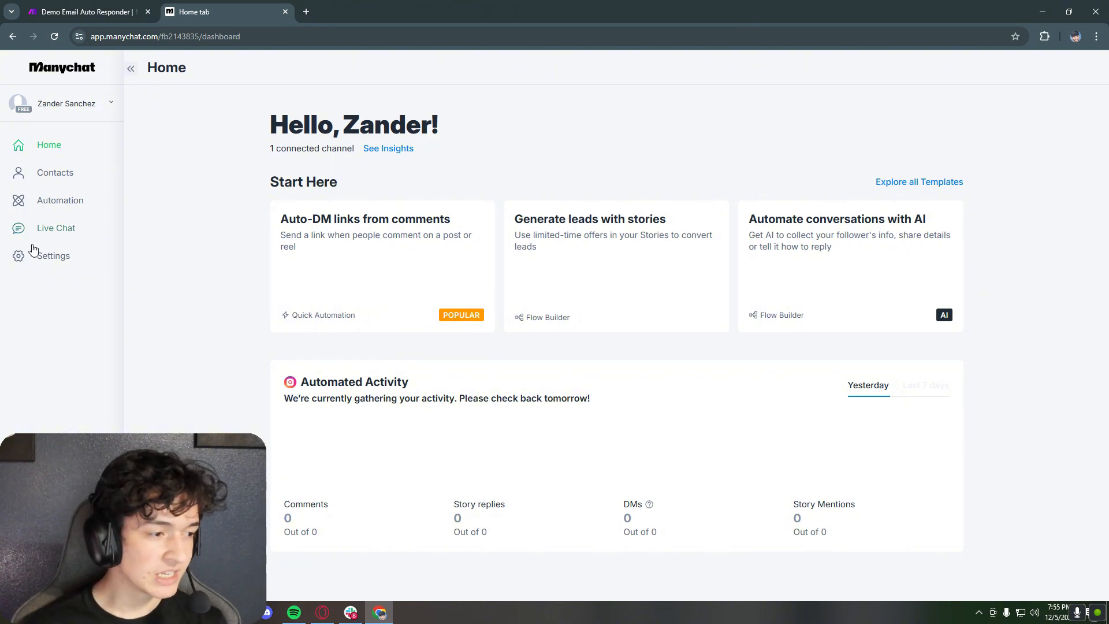
left_click(36, 256)
scroll(188, 362, "down", 5)
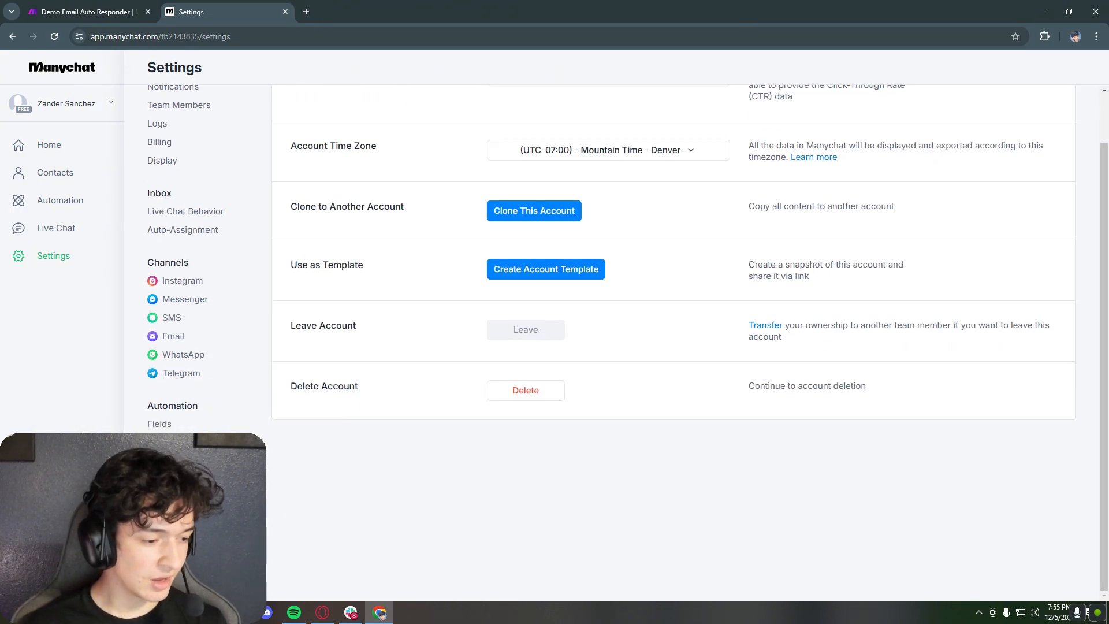
left_click(171, 530)
scroll(522, 239, "down", 2)
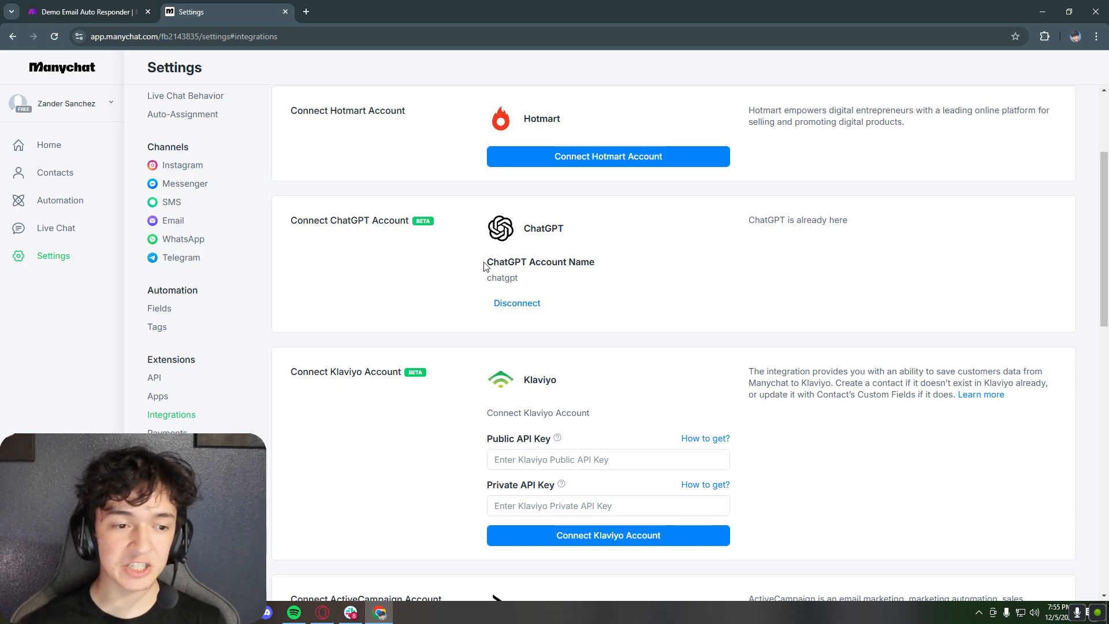
left_click_drag(486, 266, 584, 268)
left_click(615, 269)
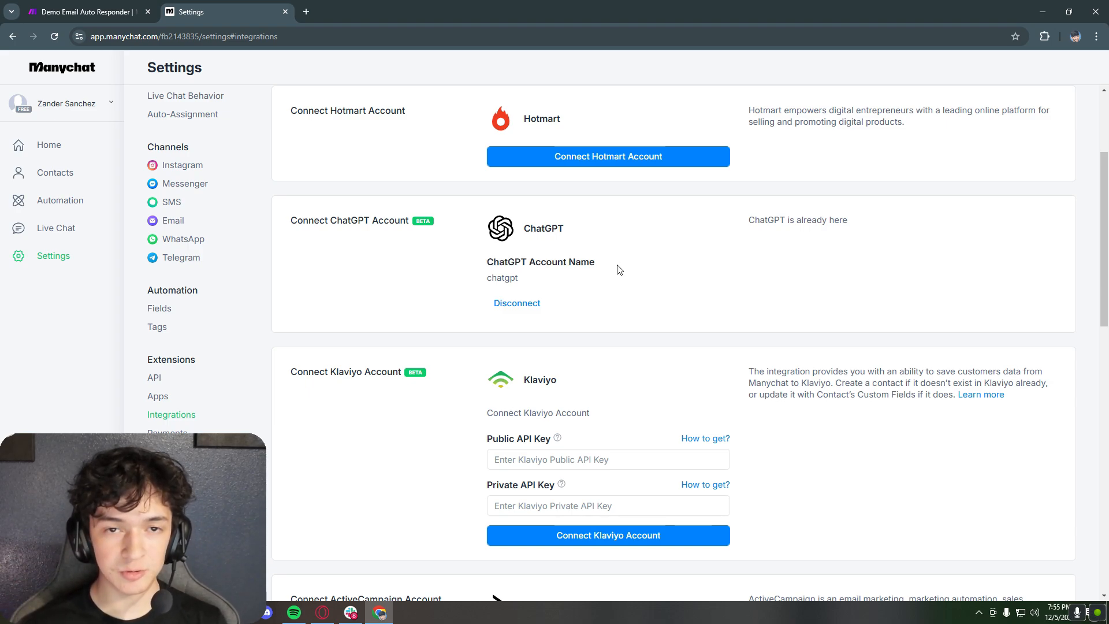
Step: Create an automation sequence named "DEMO" and add a message to it with a new reply
left_click(58, 201)
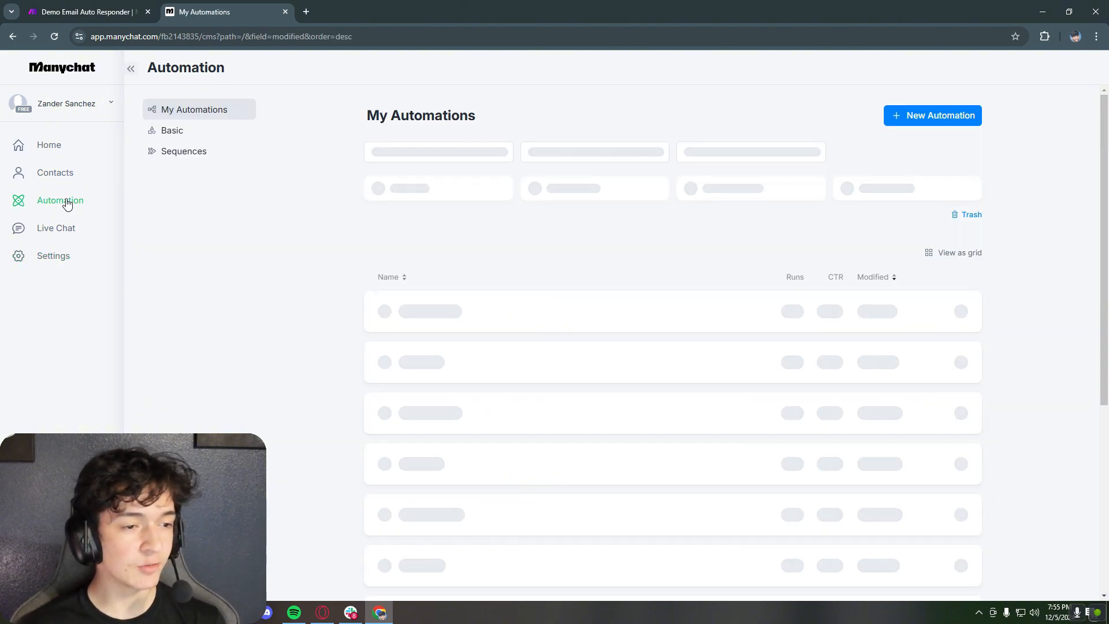
left_click(188, 155)
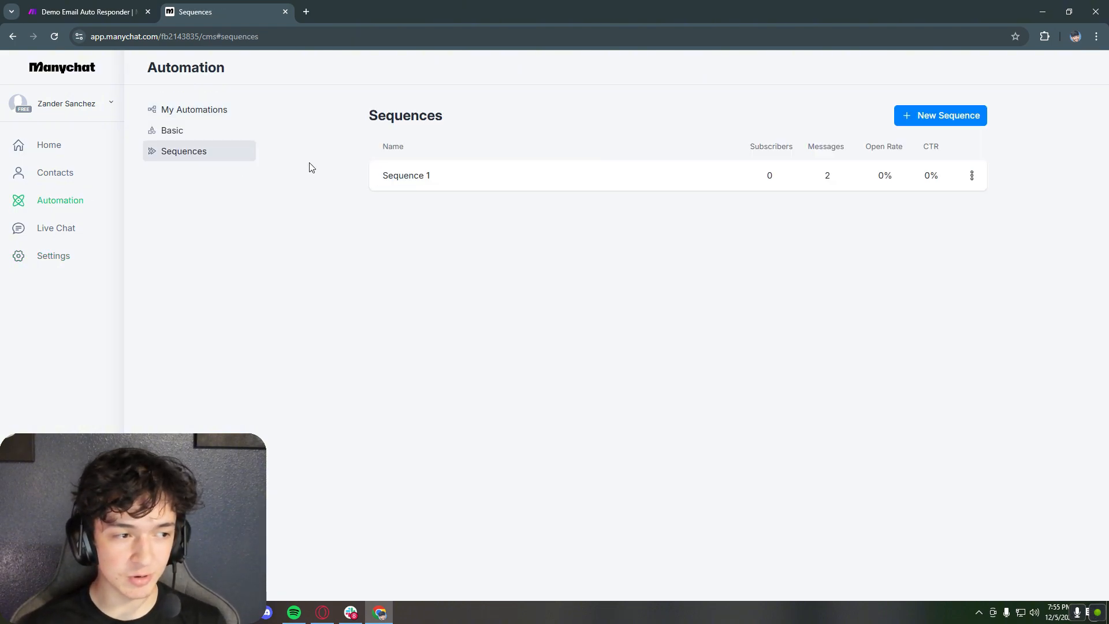
left_click(944, 115)
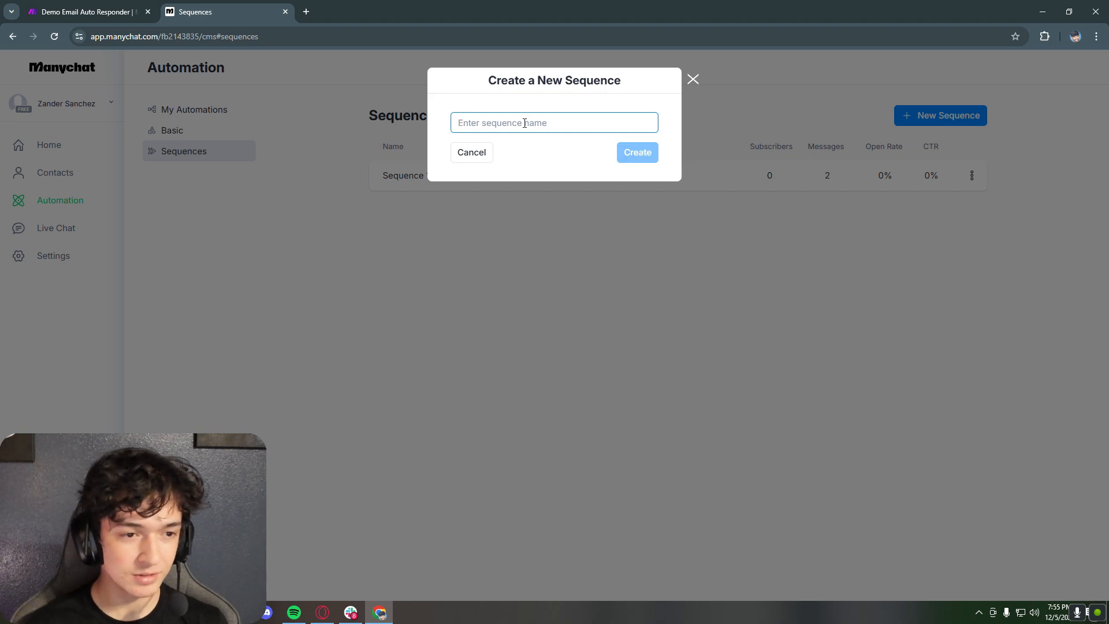
type("DEMO")
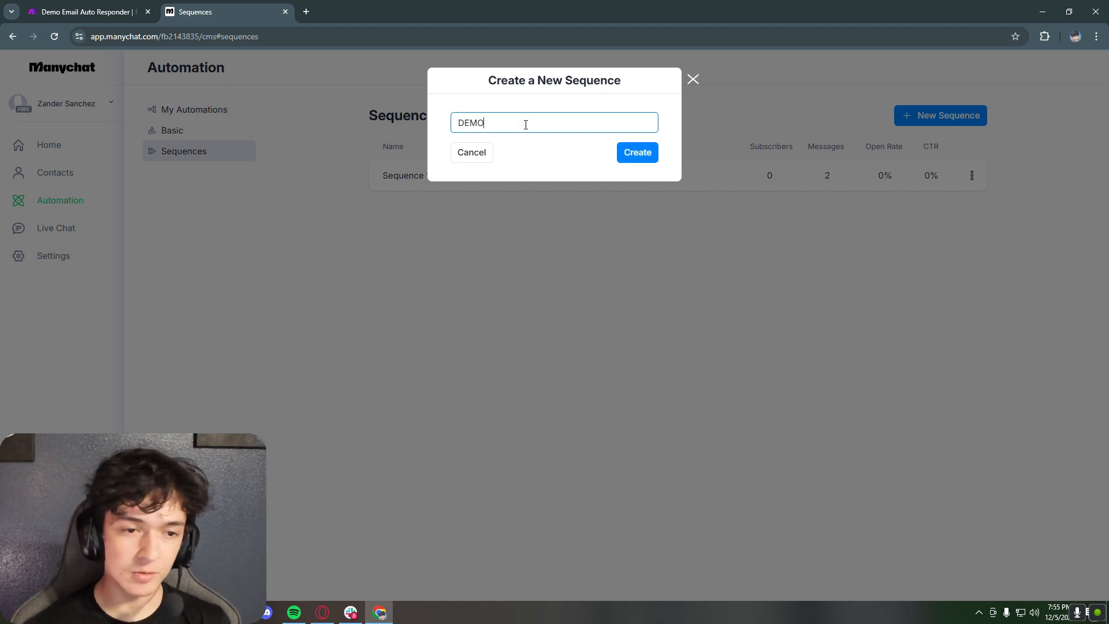
key("Return")
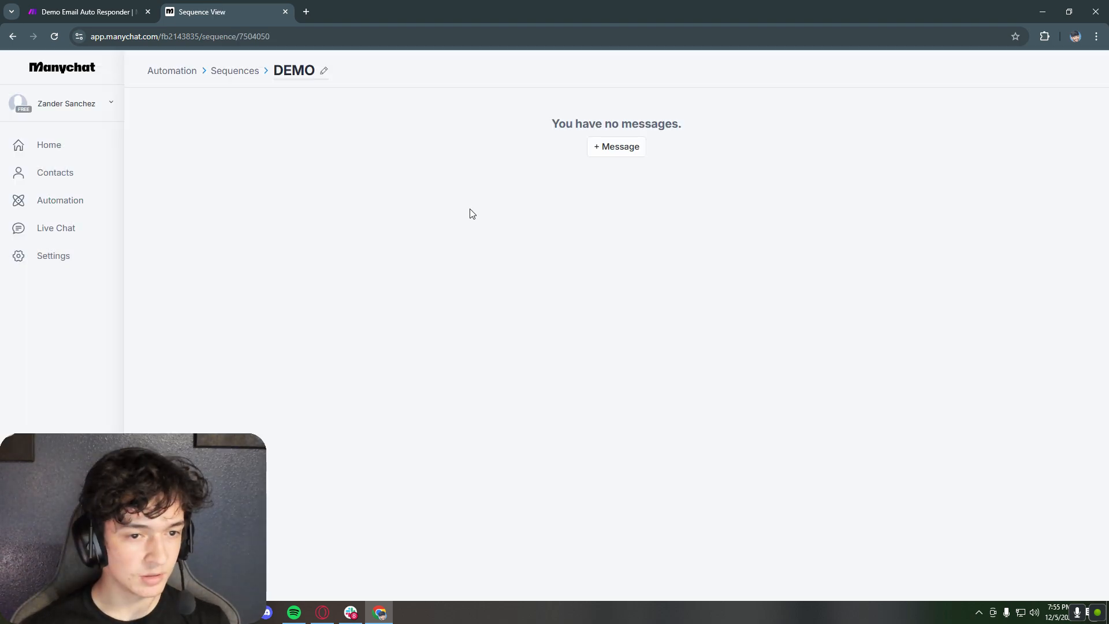
left_click(623, 161)
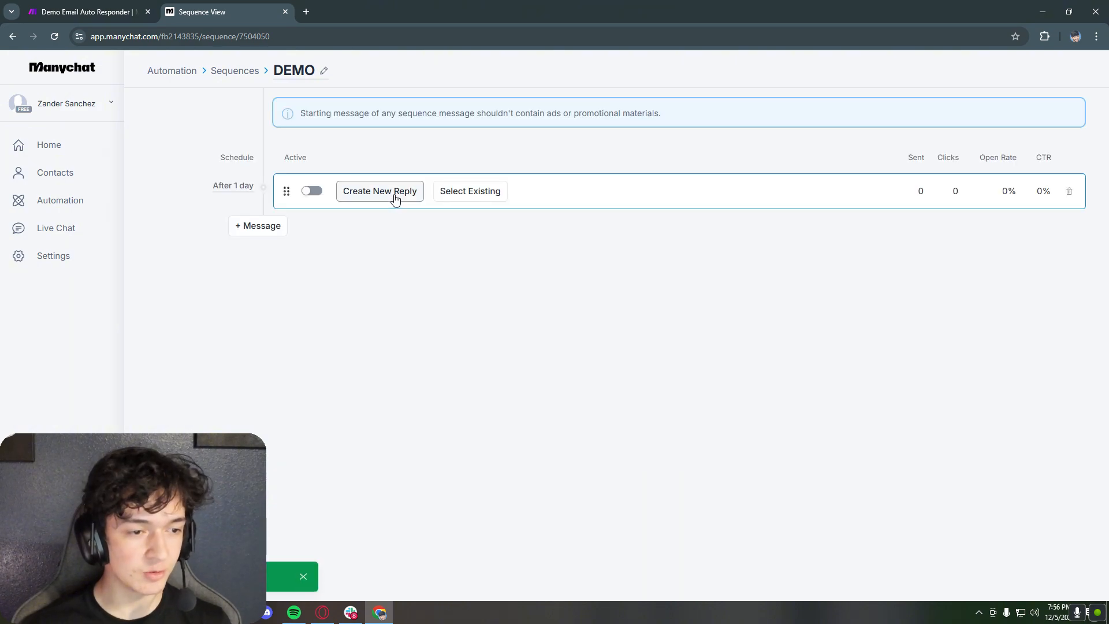
left_click(396, 193)
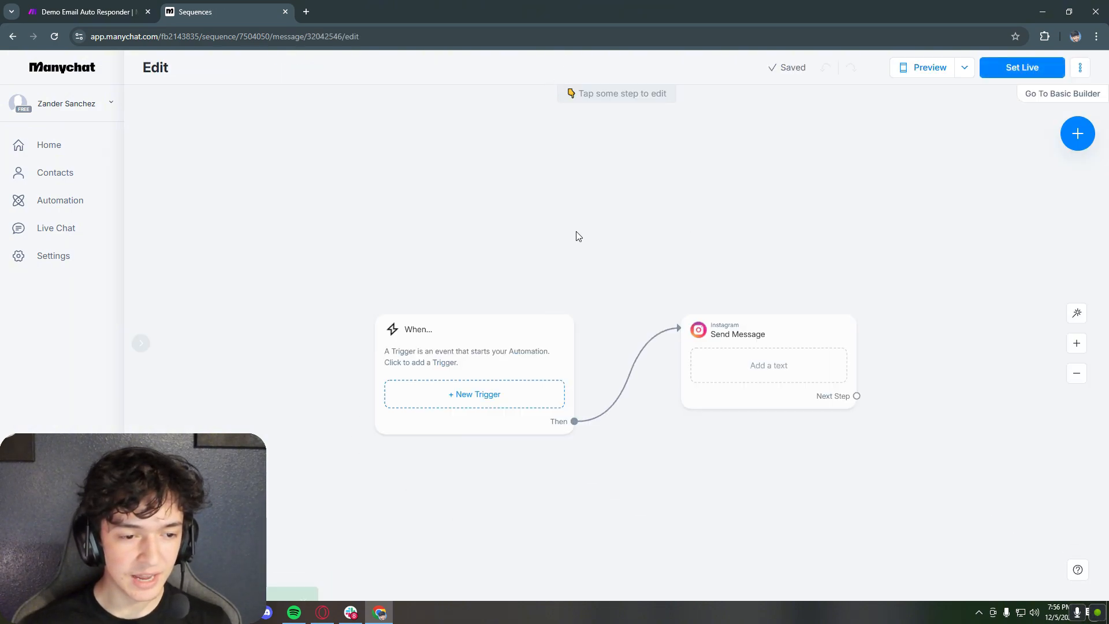
Step: Add a trigger for Instagram post or reel comments that include the keyword "AI", keep the random public replies, and save it
left_click(561, 324)
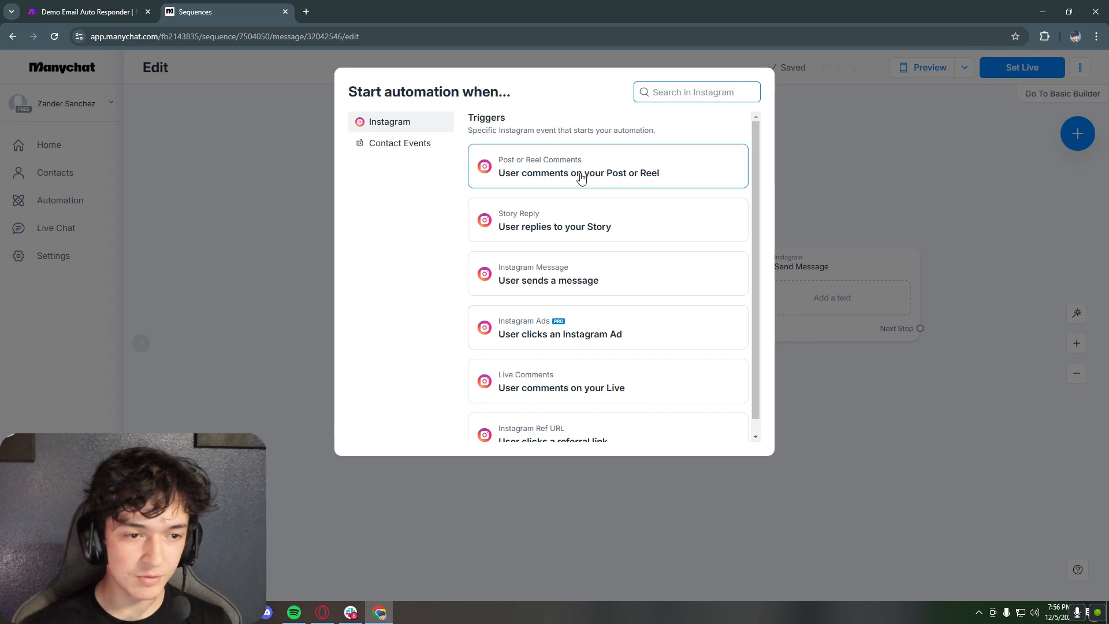
left_click(678, 176)
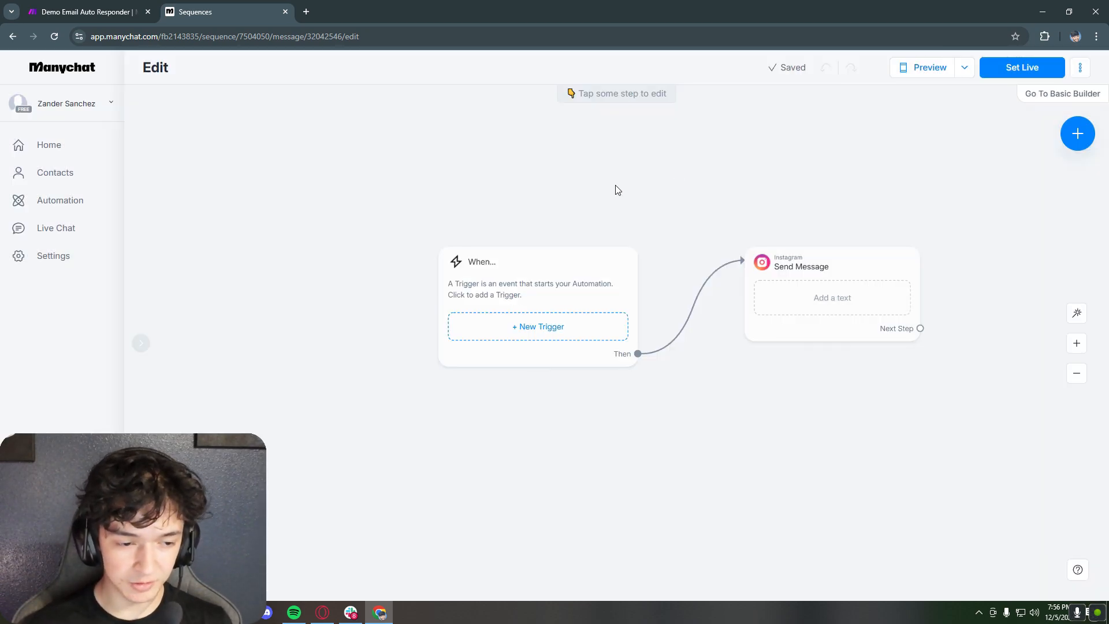
left_click(292, 582)
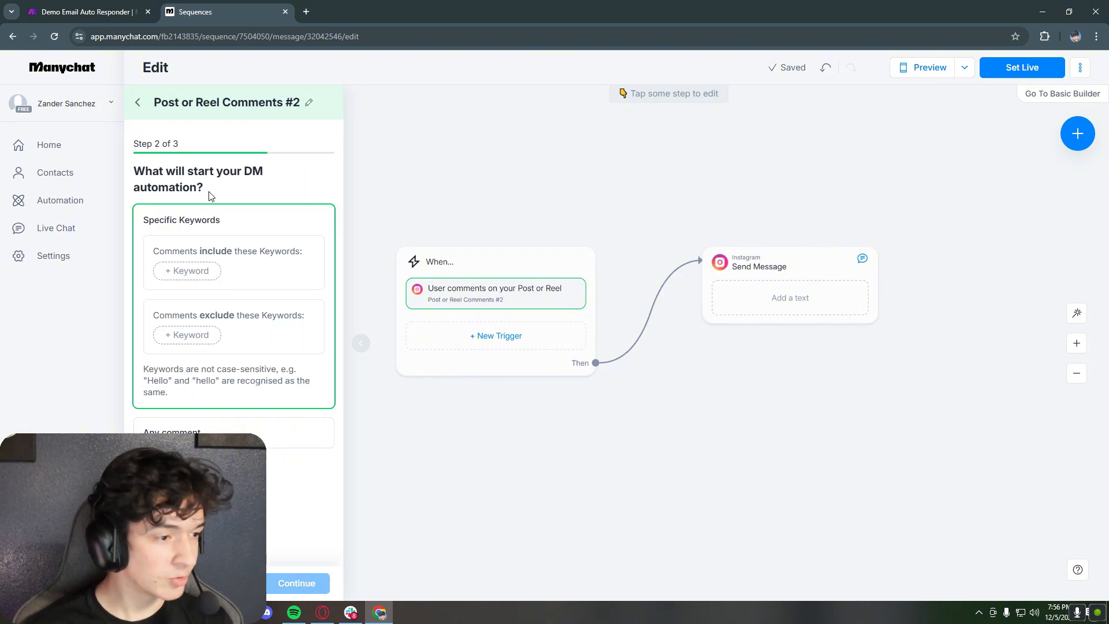
left_click(204, 279)
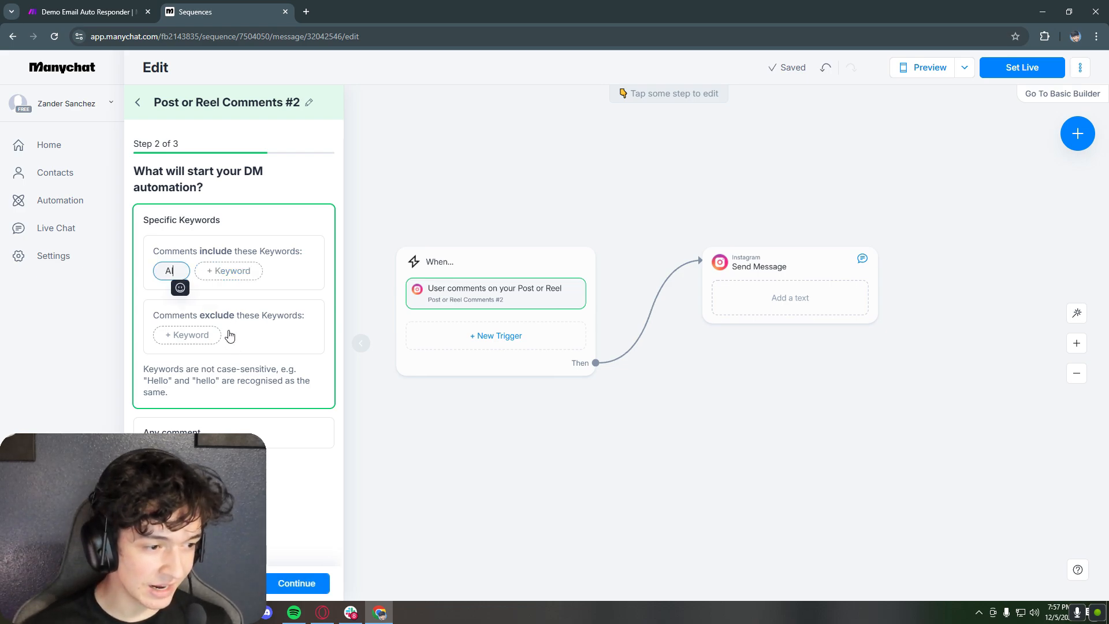
left_click(294, 583)
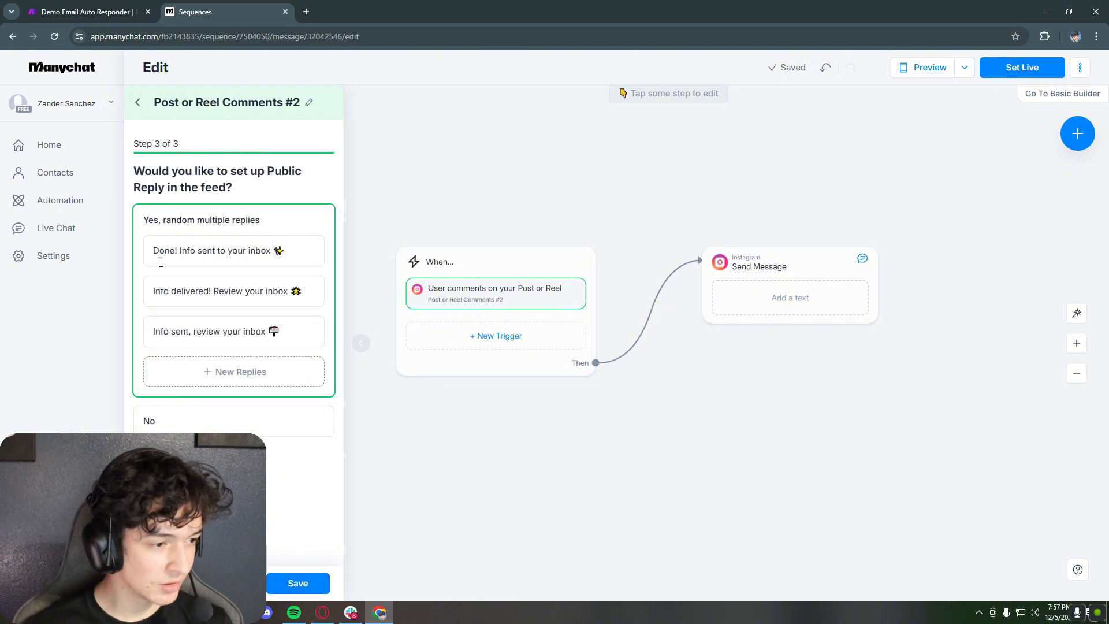
left_click(298, 583)
Step: Delete the Instagram Send Message step that follows the trigger
left_click_drag(602, 214, 558, 159)
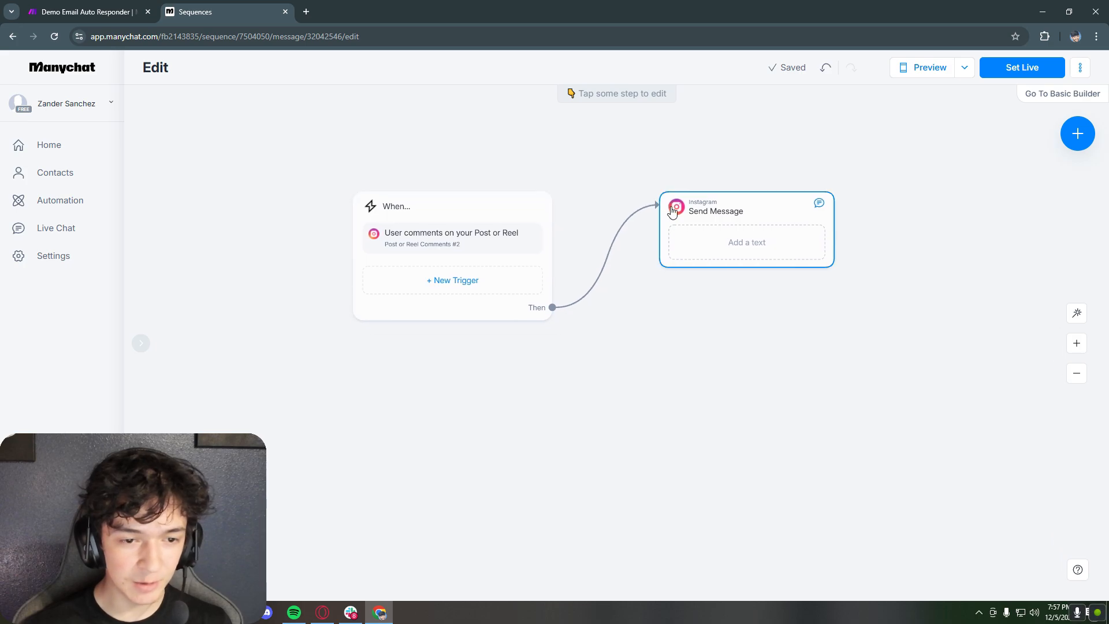
left_click_drag(727, 208, 790, 208)
left_click(820, 167)
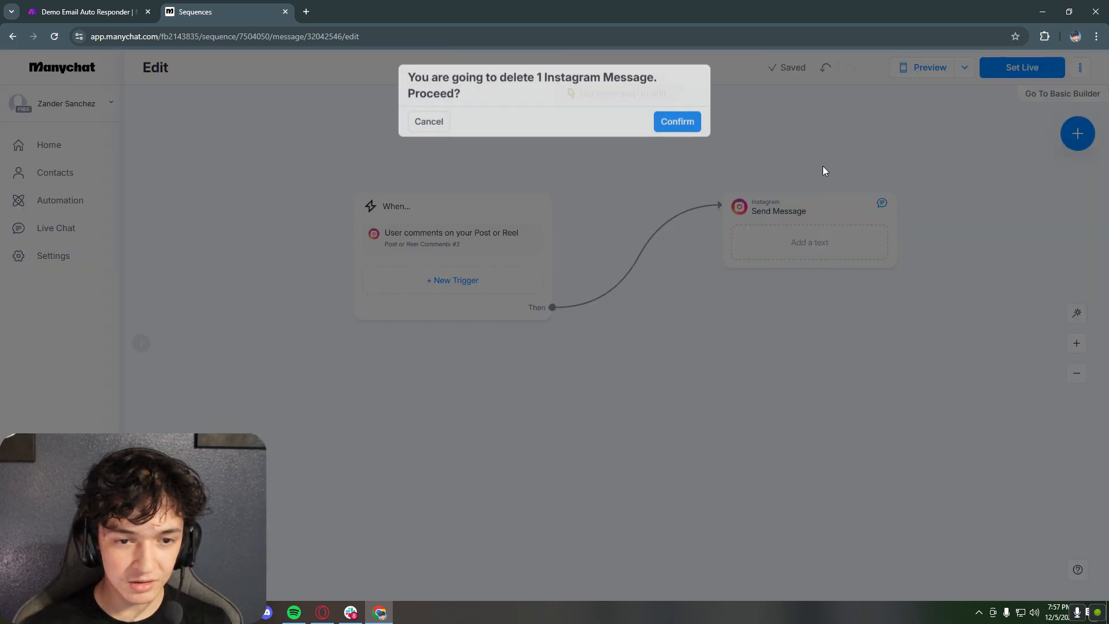
left_click(678, 122)
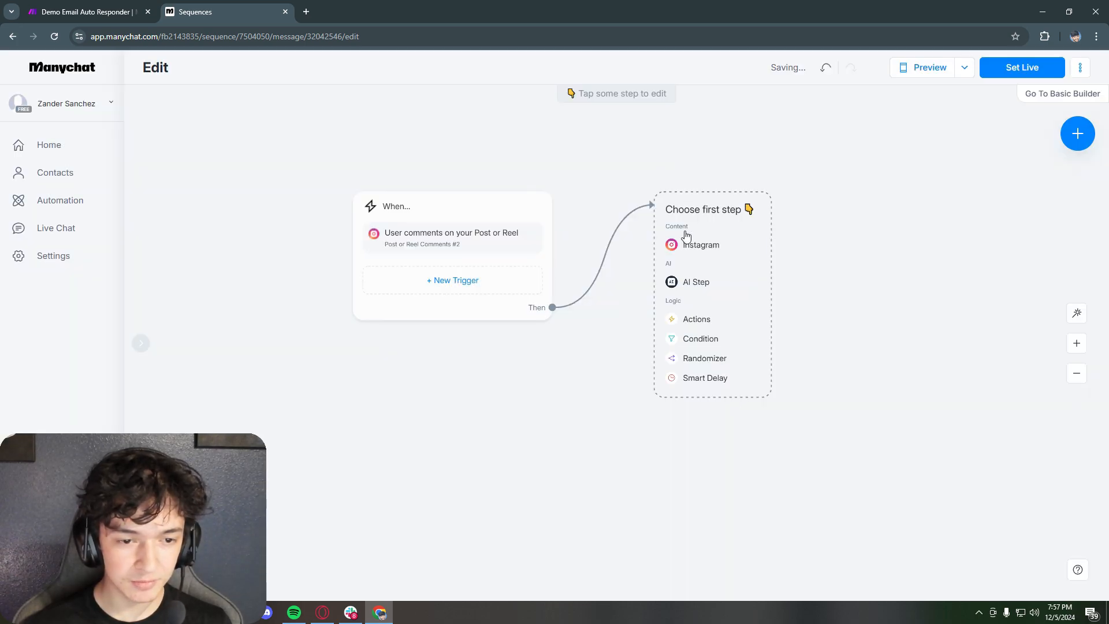
Step: Add an AI Step after the trigger with the goal "Collect Name and email then send blueprint"
left_click(699, 282)
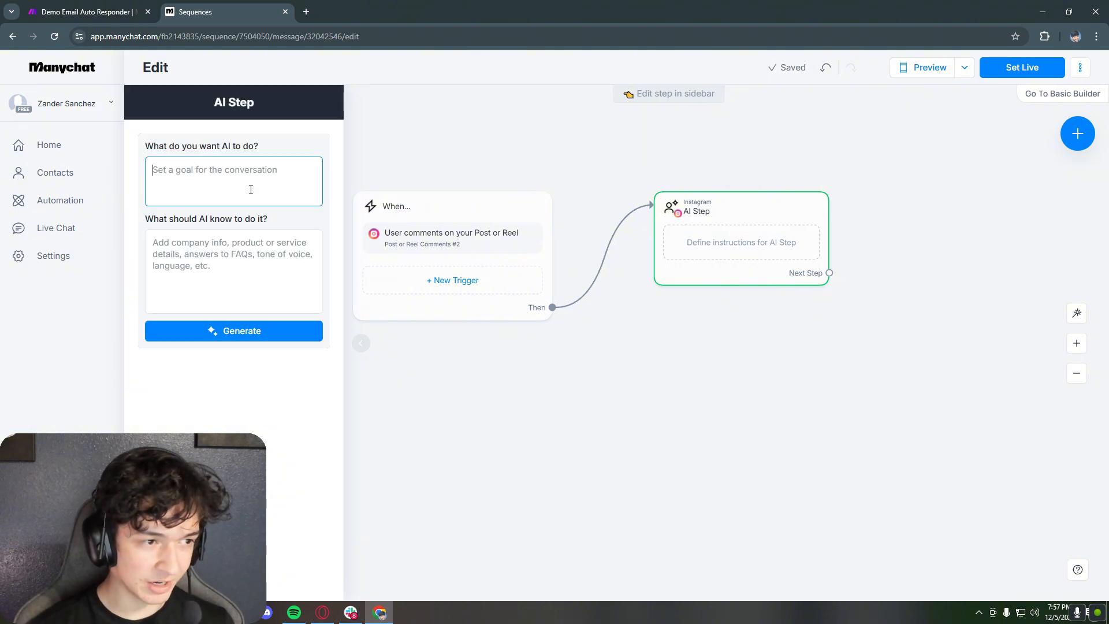
type("Collect Name and email then send blueprint")
left_click_drag(217, 180, 159, 167)
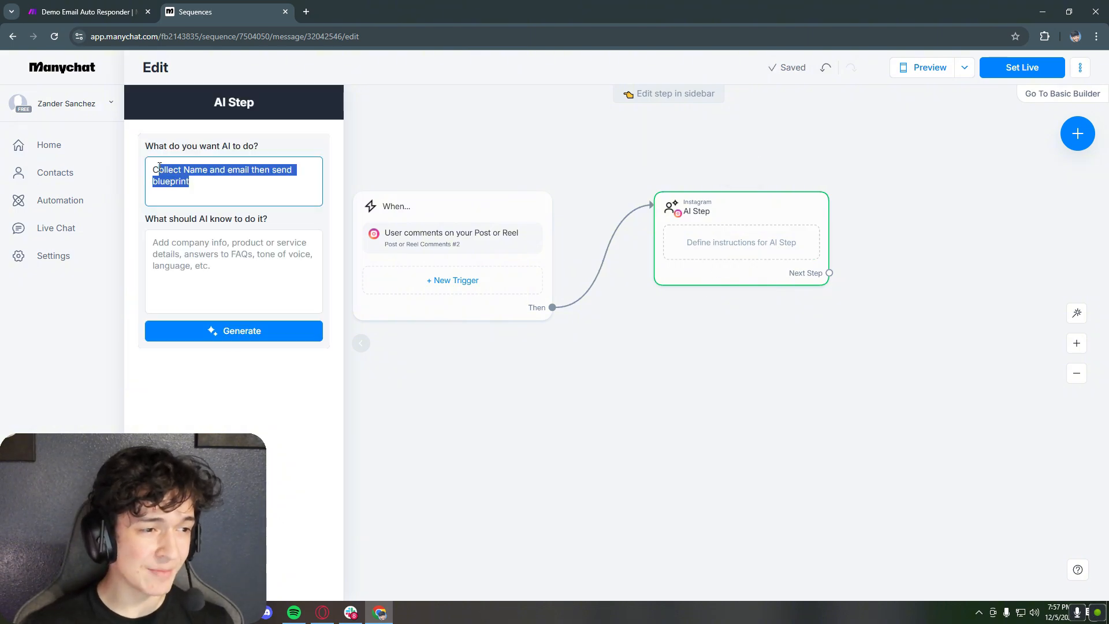
Step: Describe an AI automation agency that helps businesses automate processes and integrate with AI, request a fun, casual, excited tone, and generate the AI Step's tasks
left_click(225, 261)
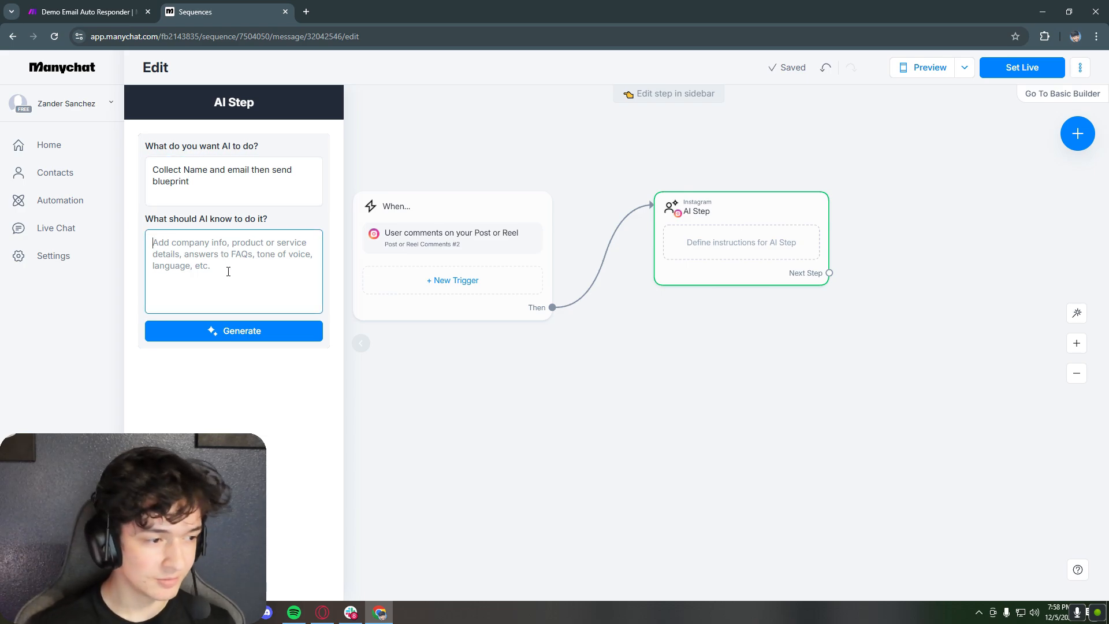
type("We are an AI automation agency that helps businesses automate processes and integrate with AI. Use a fun an casual tone that is excited for the person messaging us")
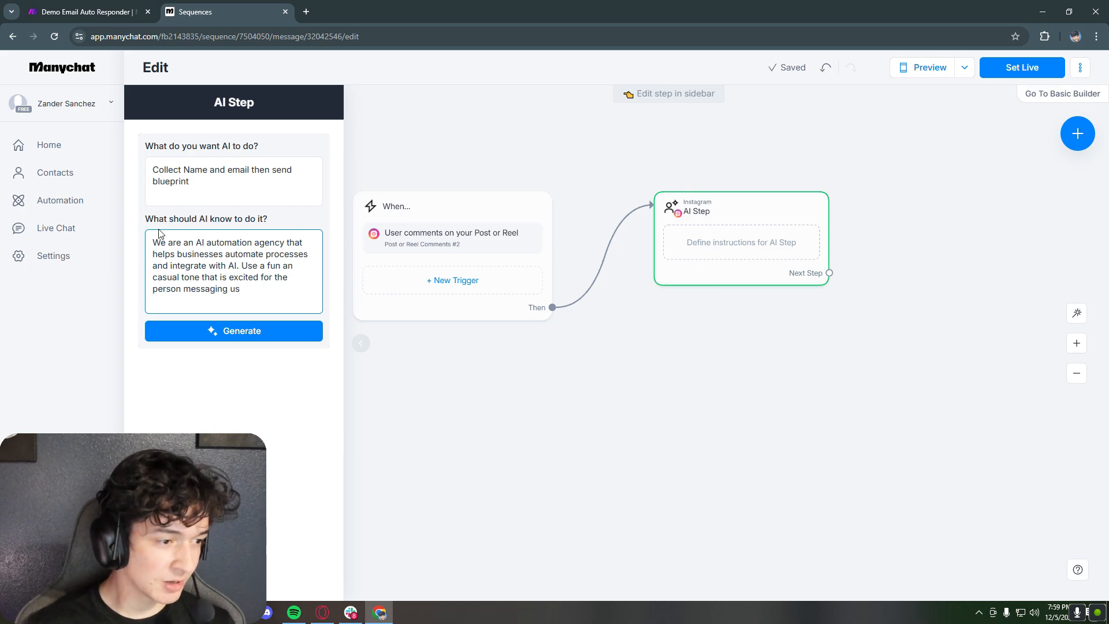
left_click_drag(157, 238, 264, 291)
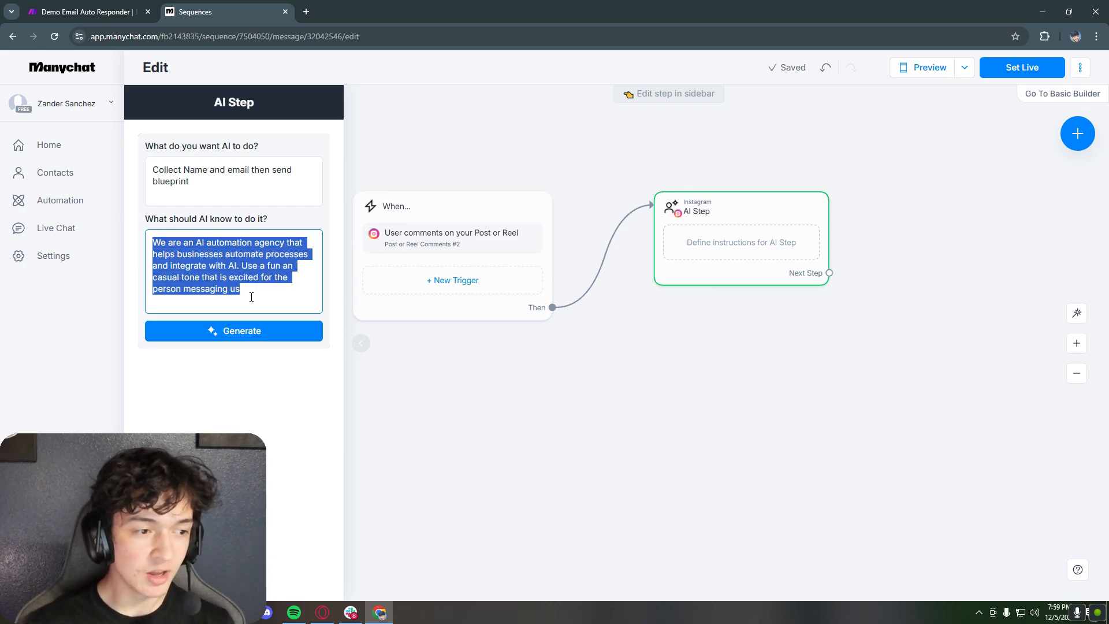
left_click(255, 292)
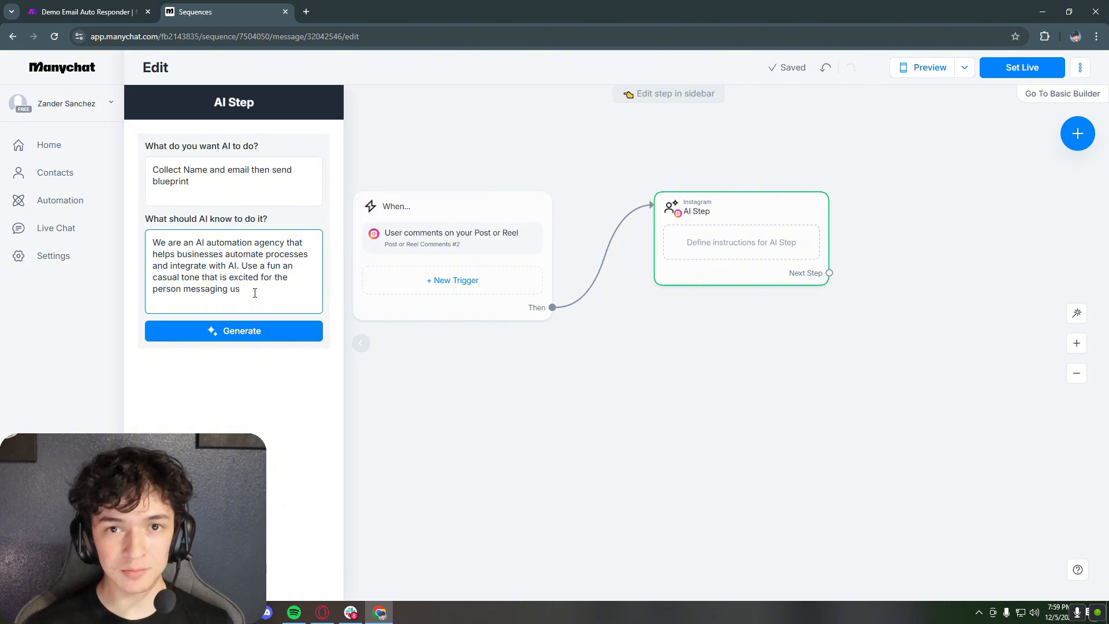
left_click(284, 331)
Step: Save the name task's reply to a new text user field called "Name" and the email task's reply to the Email system field
left_click_drag(154, 226, 259, 257)
left_click(297, 254)
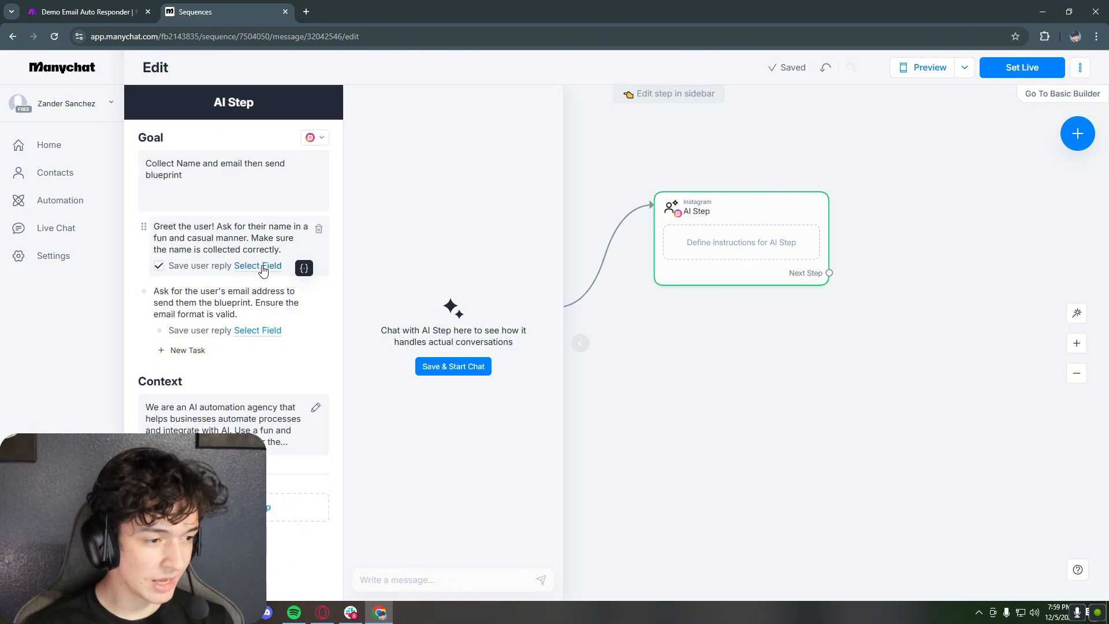
left_click(262, 266)
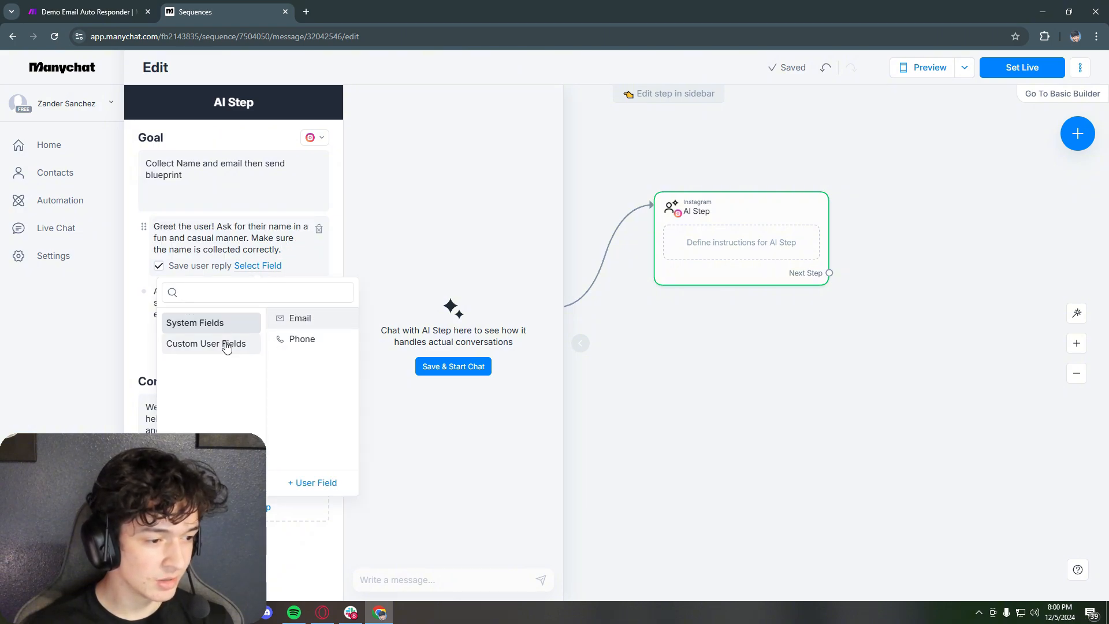
left_click(315, 482)
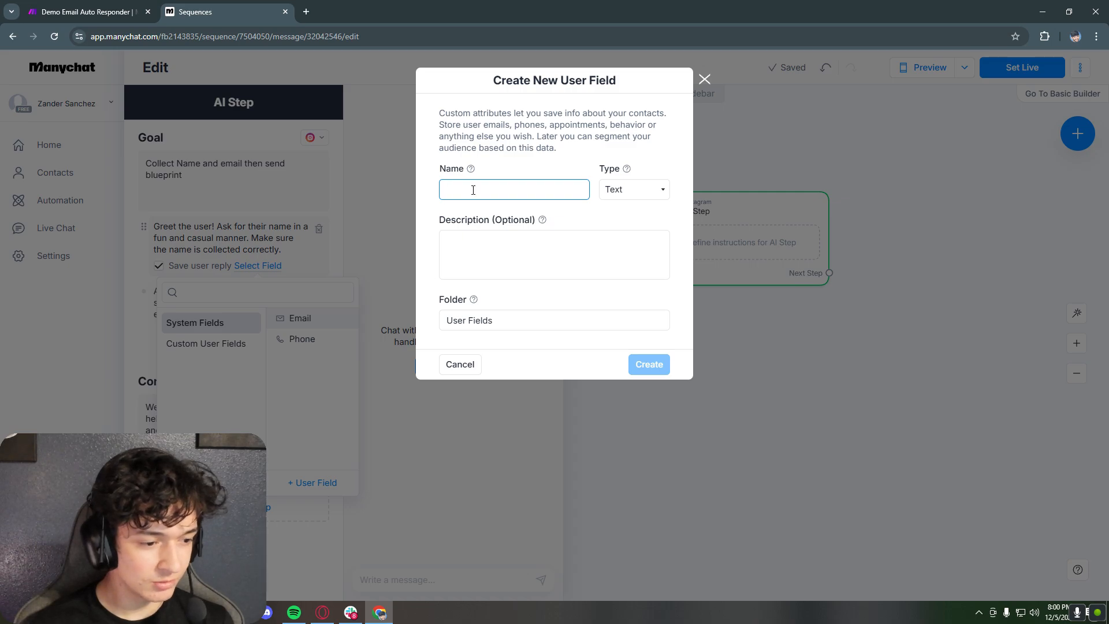
type("Name")
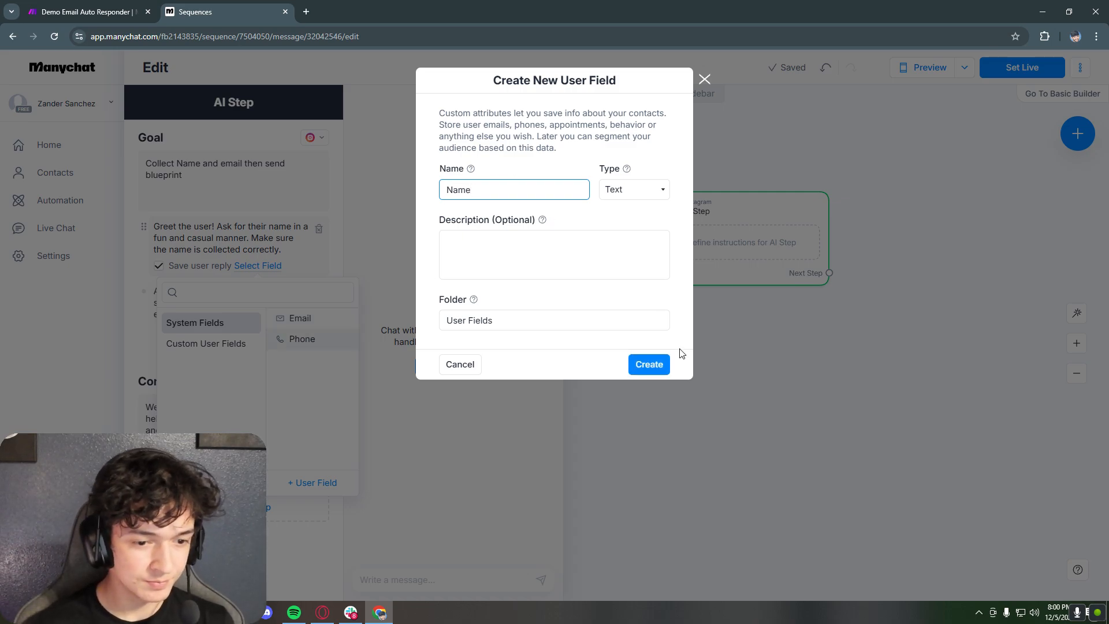
left_click(649, 364)
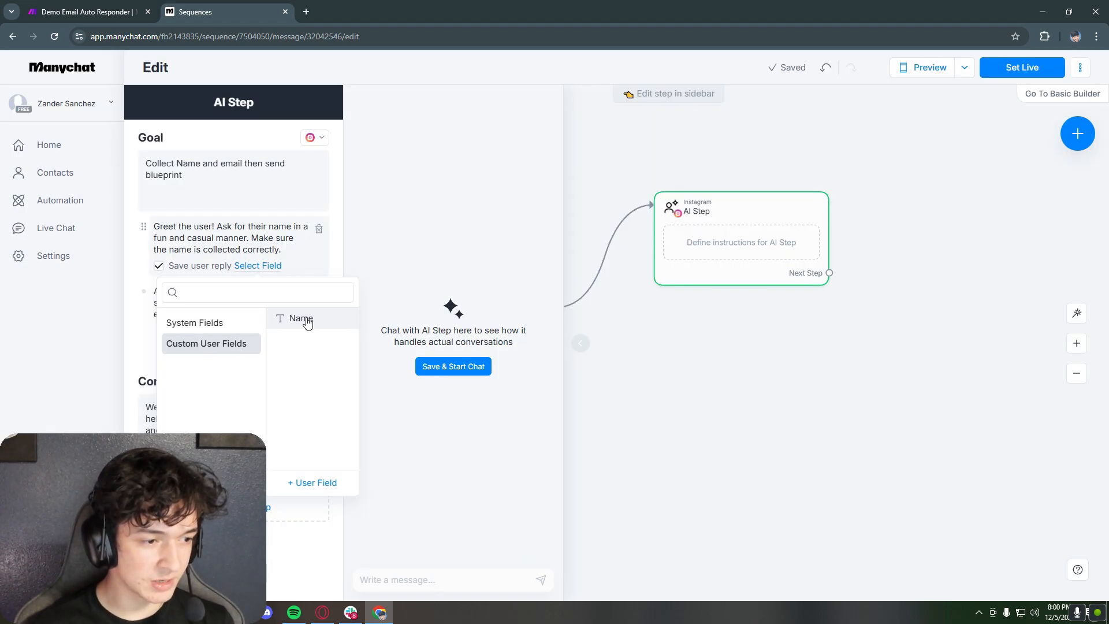
left_click(301, 319)
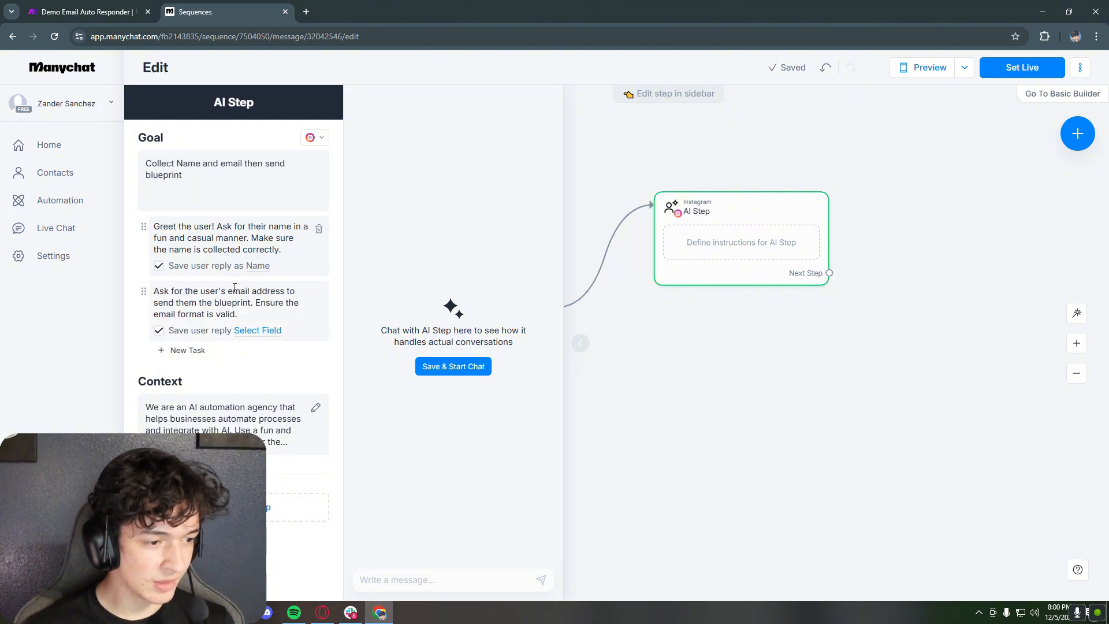
left_click(258, 331)
left_click(311, 384)
Step: Add a third AI Step task reading: Say something like "Your blueprint has been sent to your email"
left_click(227, 353)
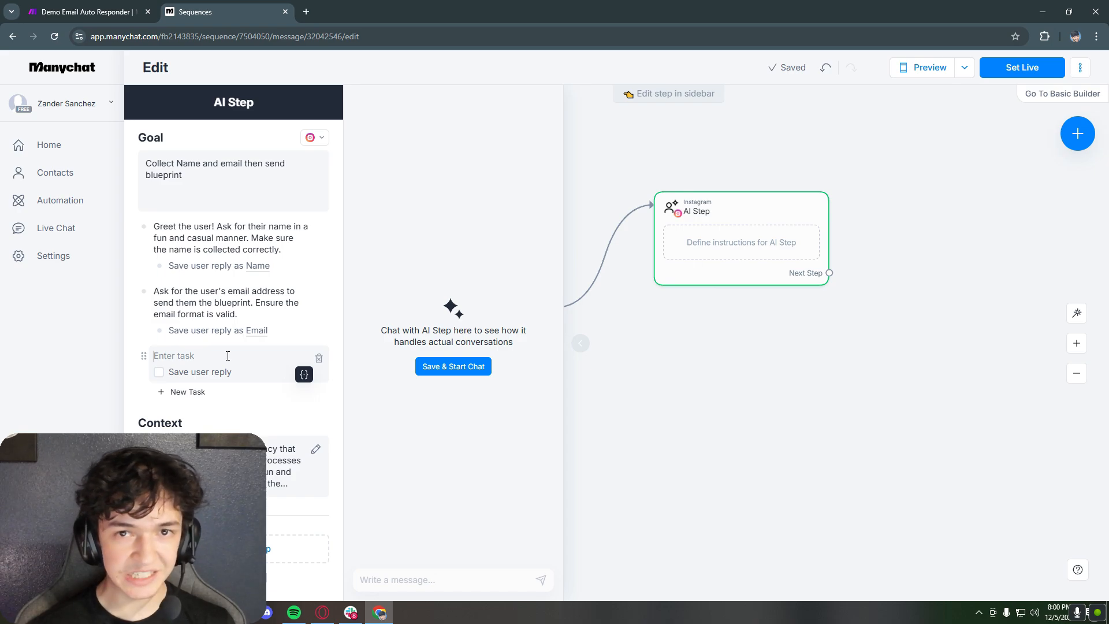
type("Say something like")
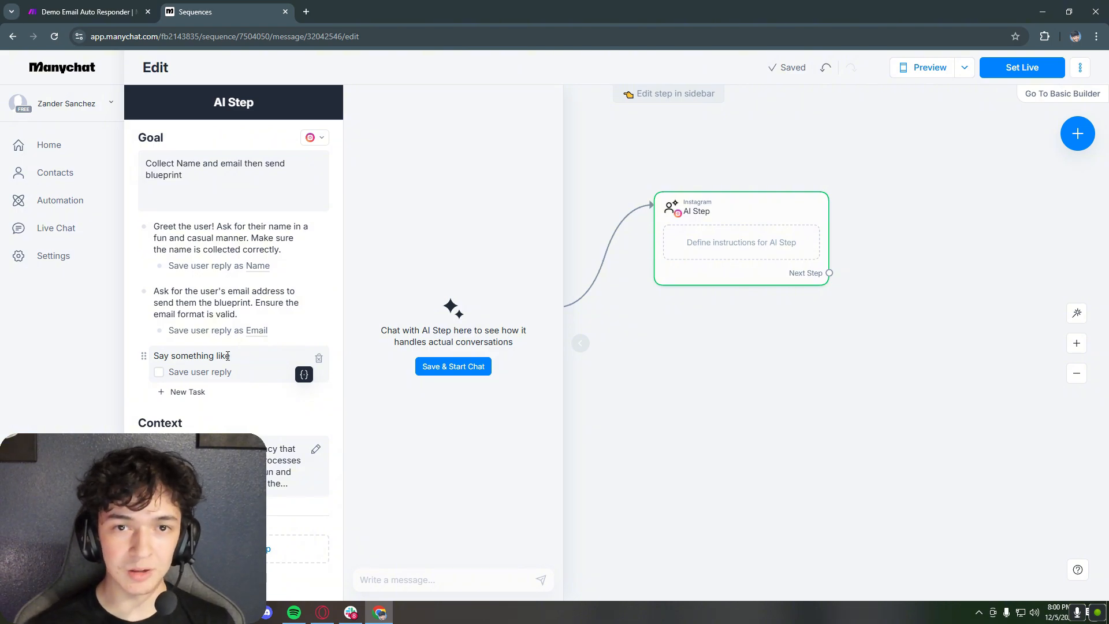
type(" \"Your blueprint has been sent to your email\"")
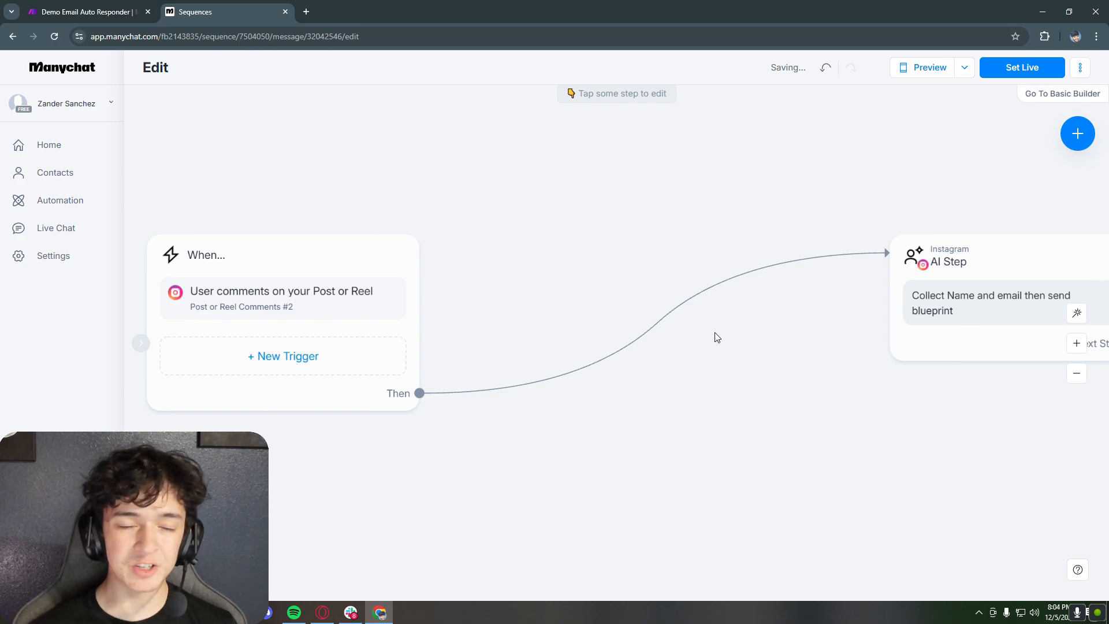
left_click(685, 304)
left_click_drag(774, 283, 376, 324)
left_click_drag(366, 252, 602, 248)
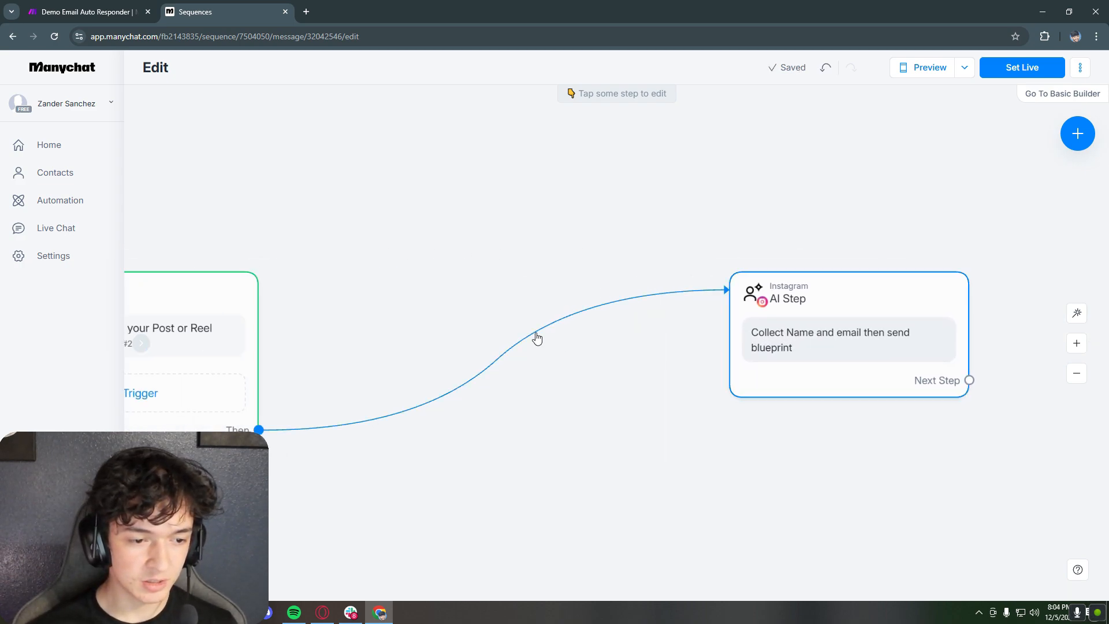
Step: Remove the link between the comment trigger and the AI Step, and add an Instagram Send Message step after the trigger
left_click(537, 335)
left_click(528, 312)
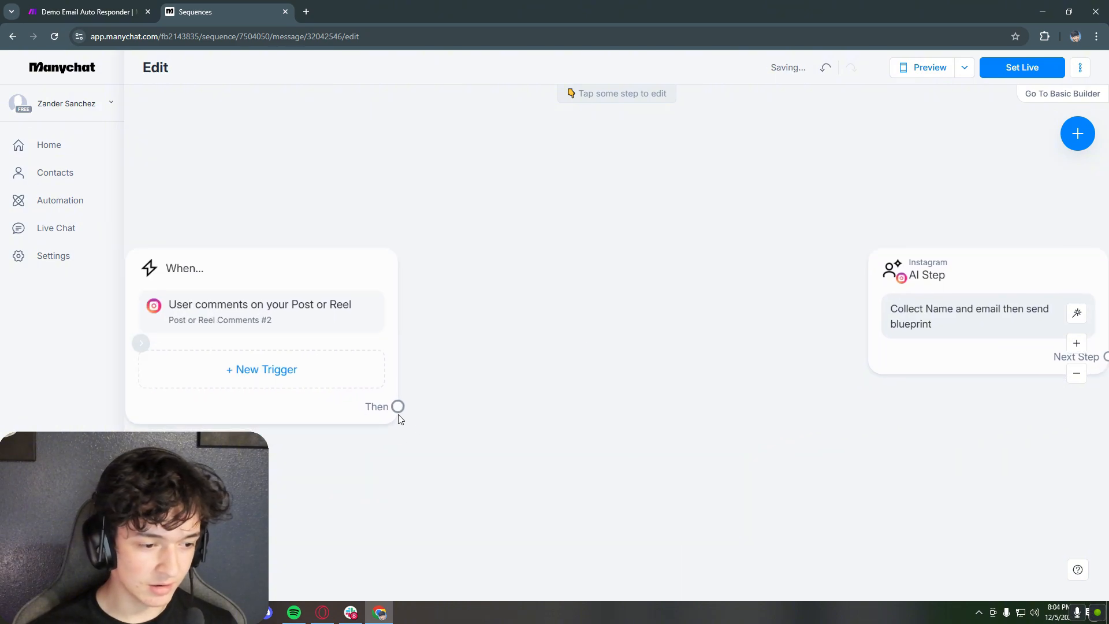
left_click_drag(398, 414, 524, 315)
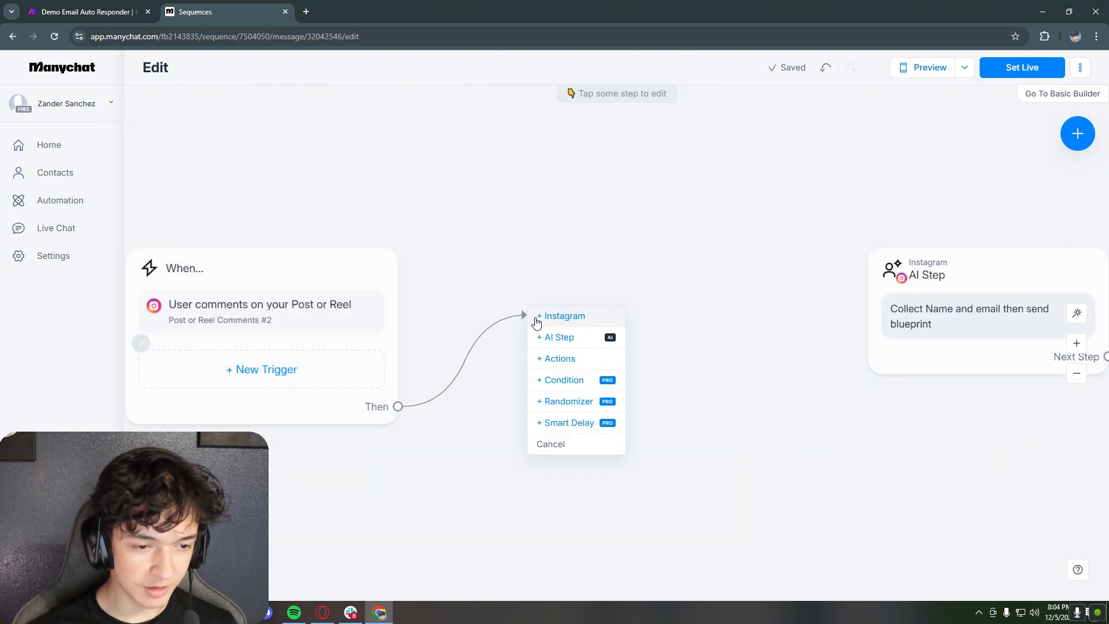
left_click(569, 316)
Step: Write a casual message thanking the commenter for checking out the automation and asking for info to send the blueprint, and link it to the AI Step
left_click(214, 185)
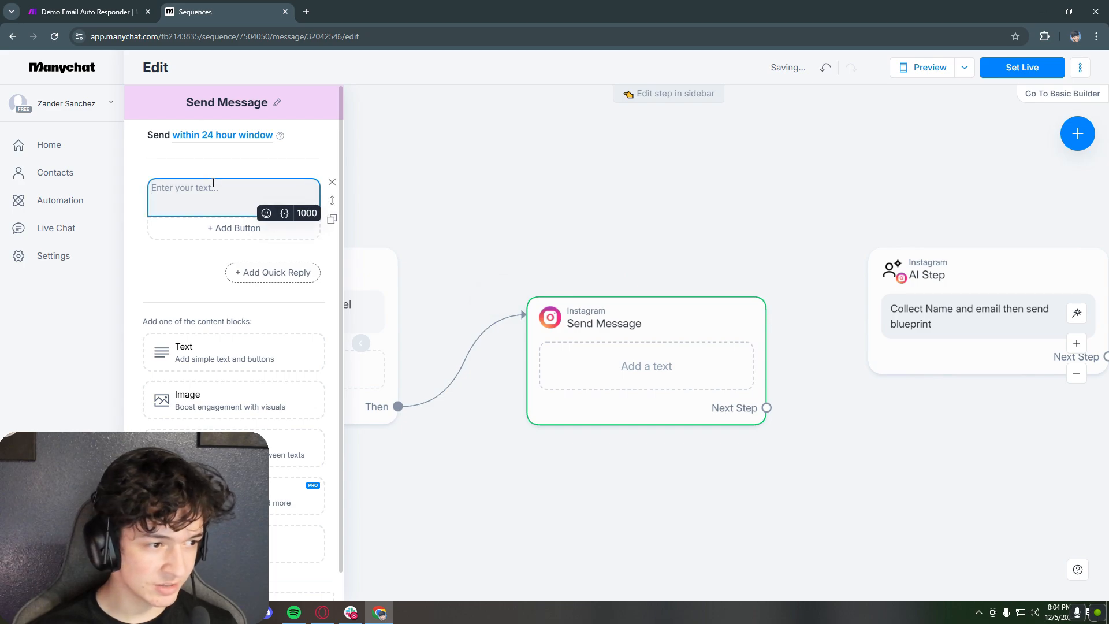
type("Yoo thanks for checking out the automation! I've got your blueprint right here but first can you give me some info about you, just so I know who to send it to?")
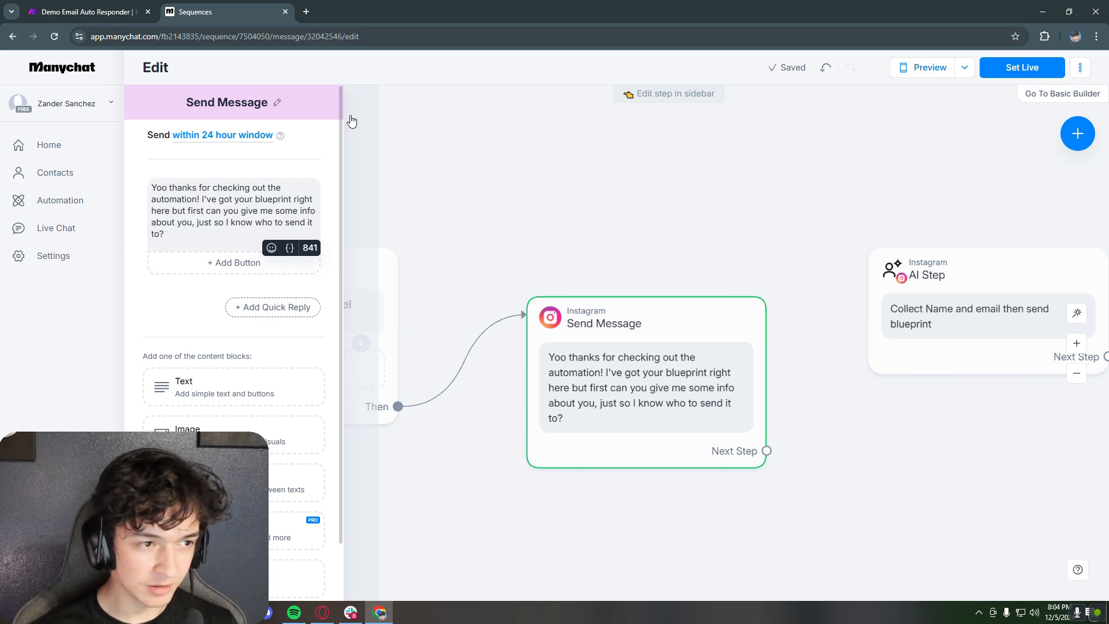
left_click_drag(767, 451, 890, 272)
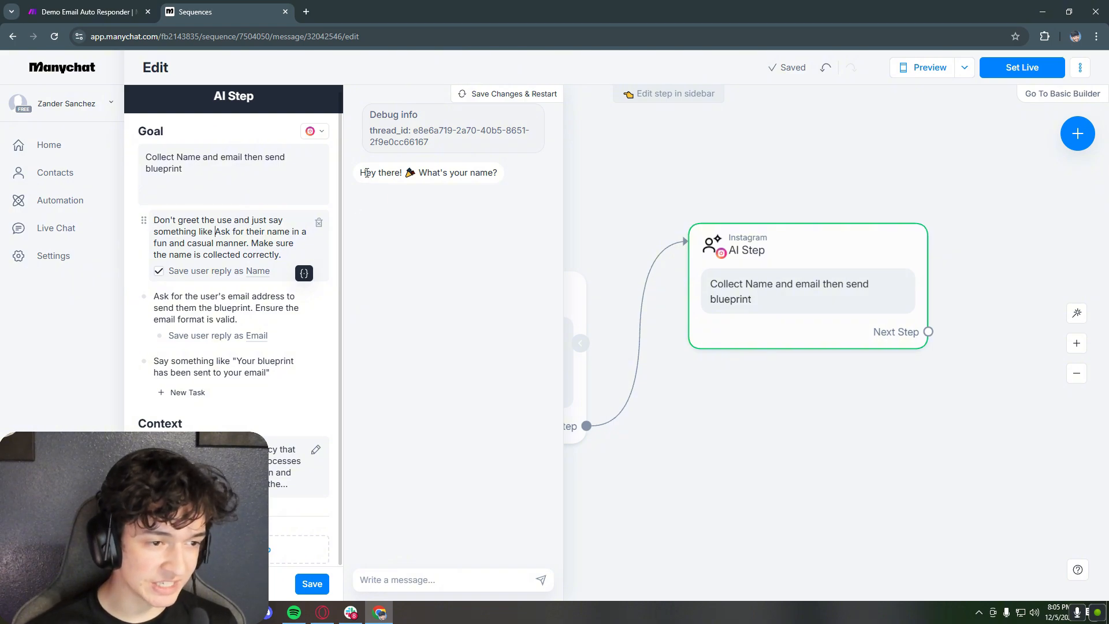
Step: Begin the name task with: Don't greet the user and just say something like "Can I first get that name?", and save the AI Step
left_click_drag(154, 222, 188, 220)
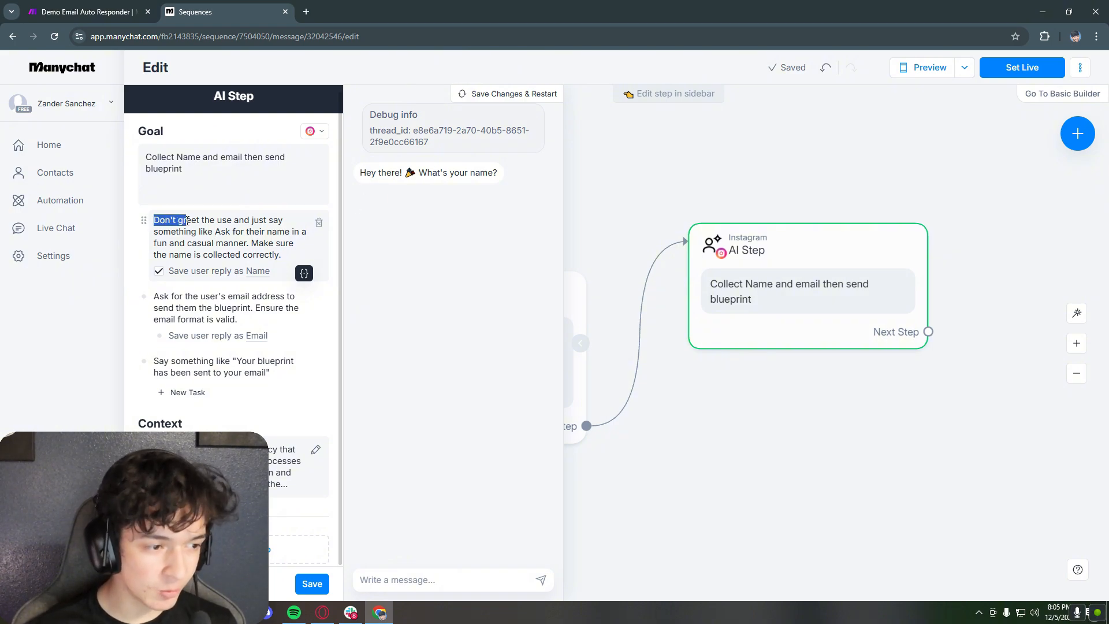
left_click(231, 223)
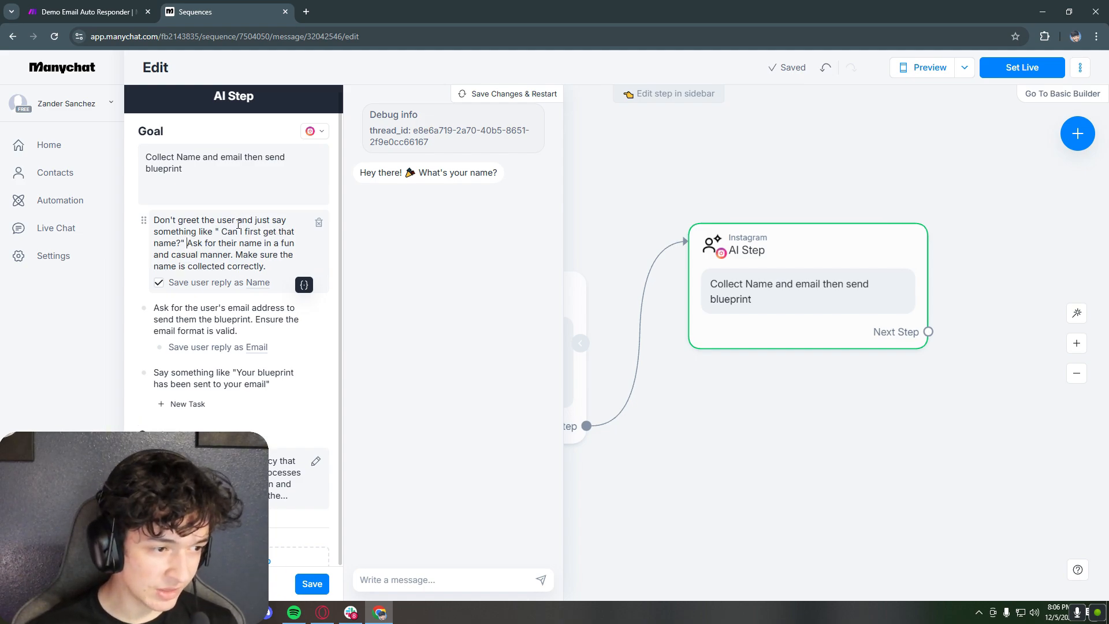
left_click(312, 583)
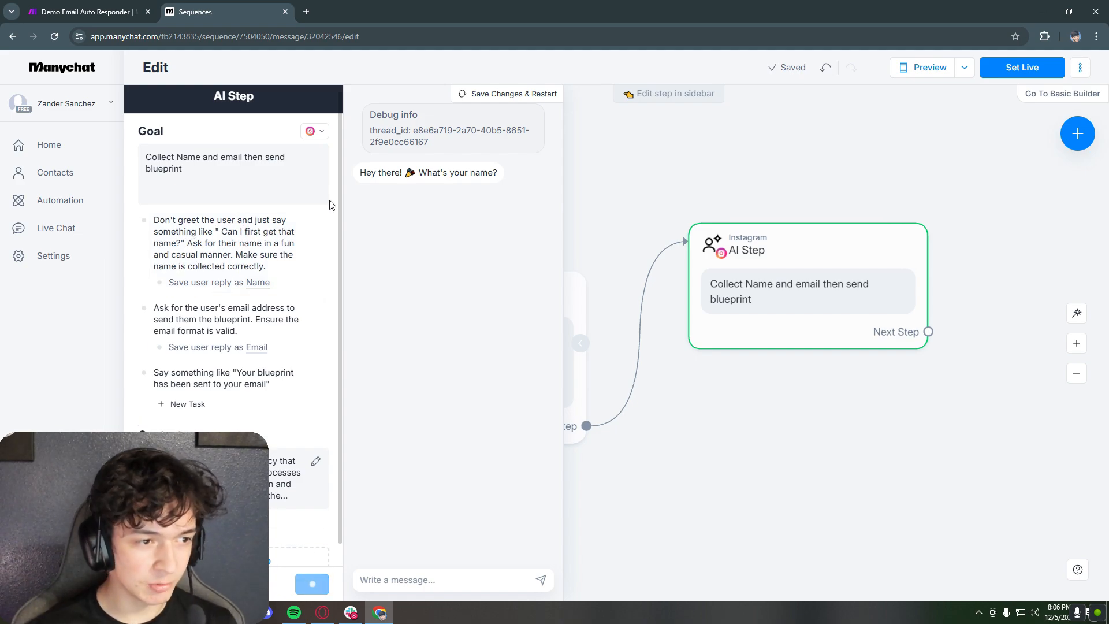
Step: Restart the AI Step's test chat and answer its questions with a first name and an email address
left_click(536, 105)
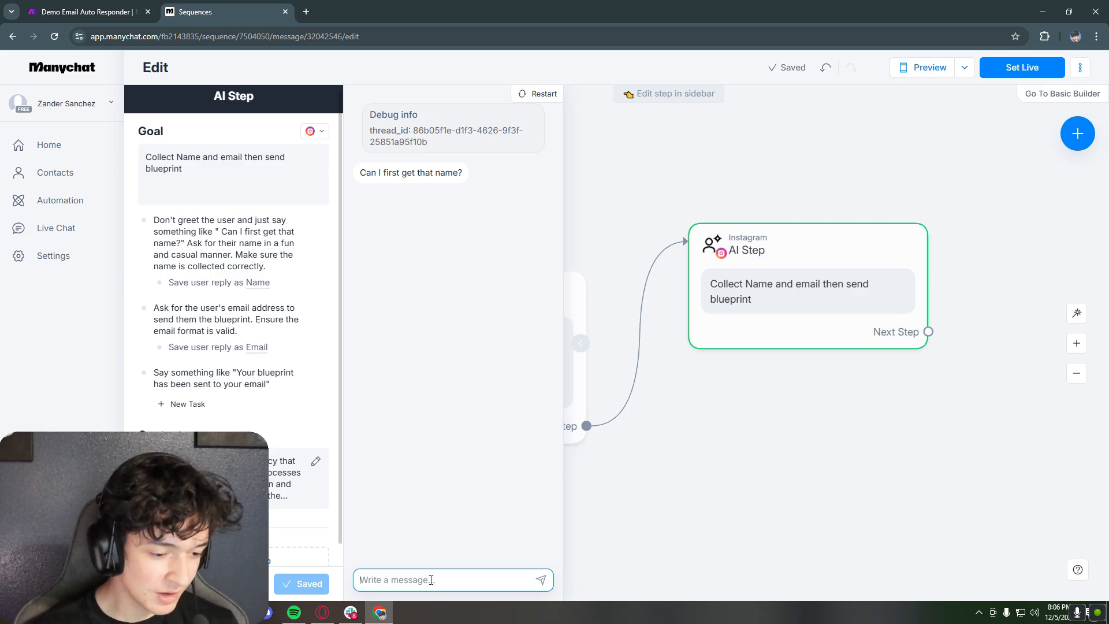
type("Zander")
key("Return")
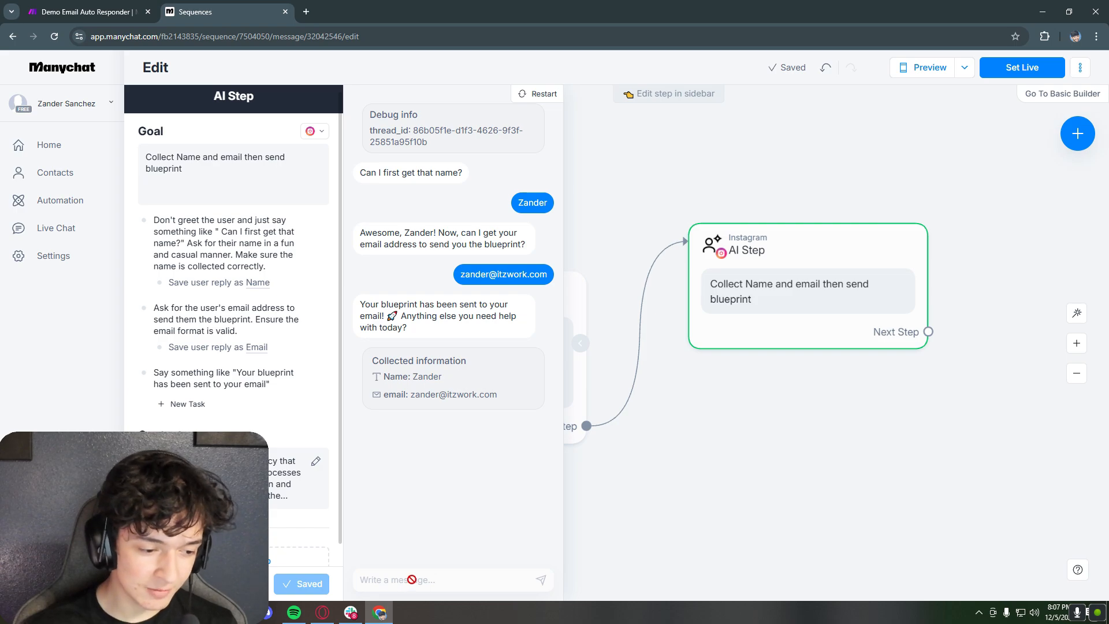
scroll(277, 508, "down", 1)
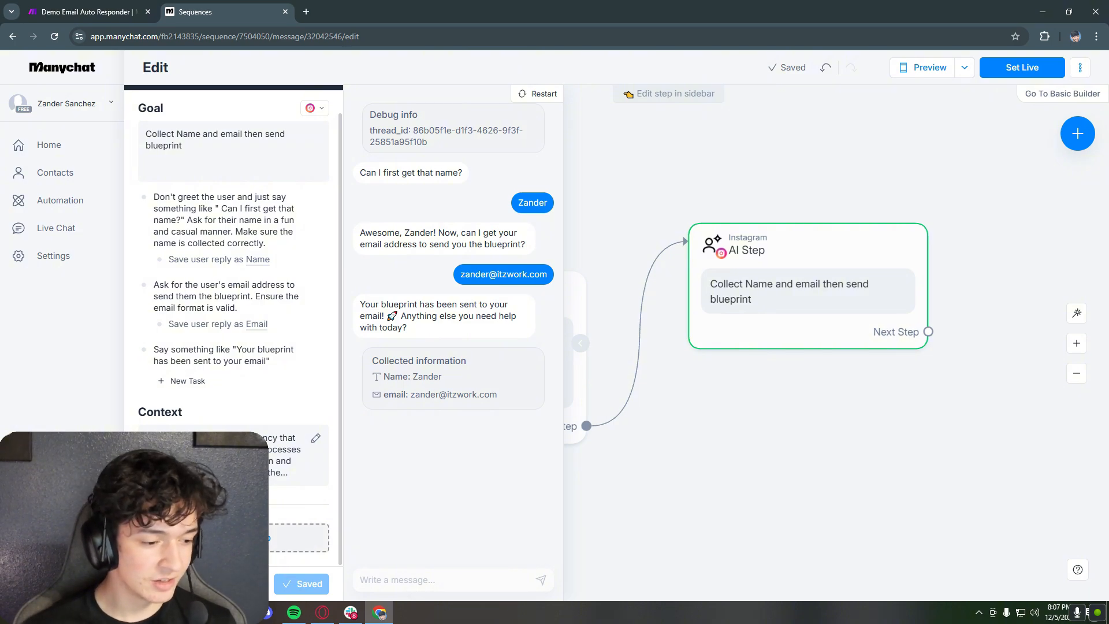
left_click(303, 537)
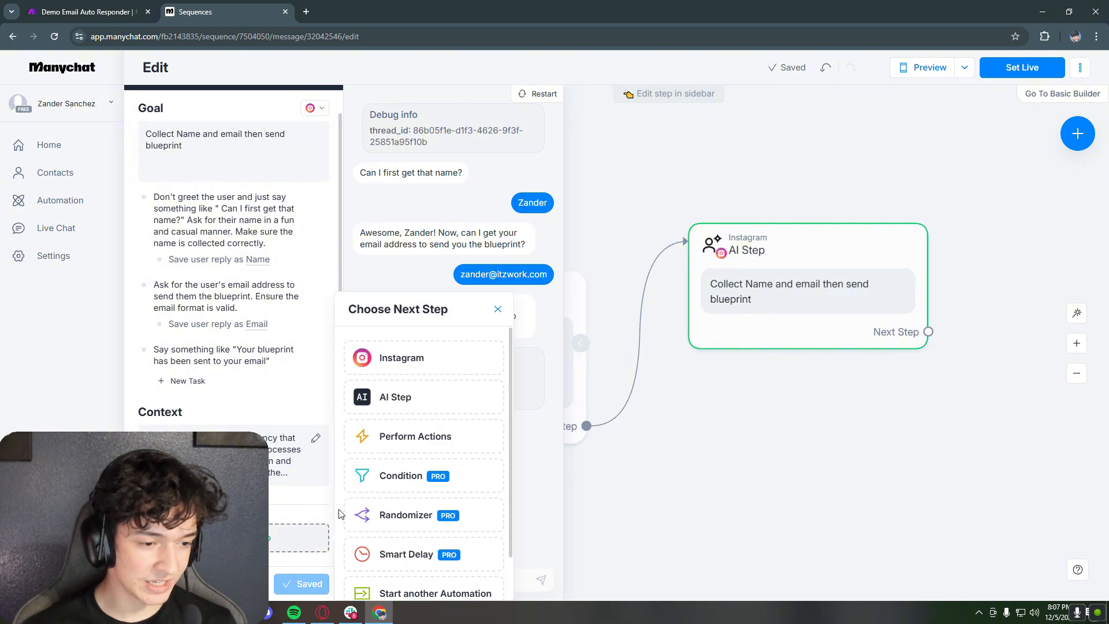
left_click(497, 310)
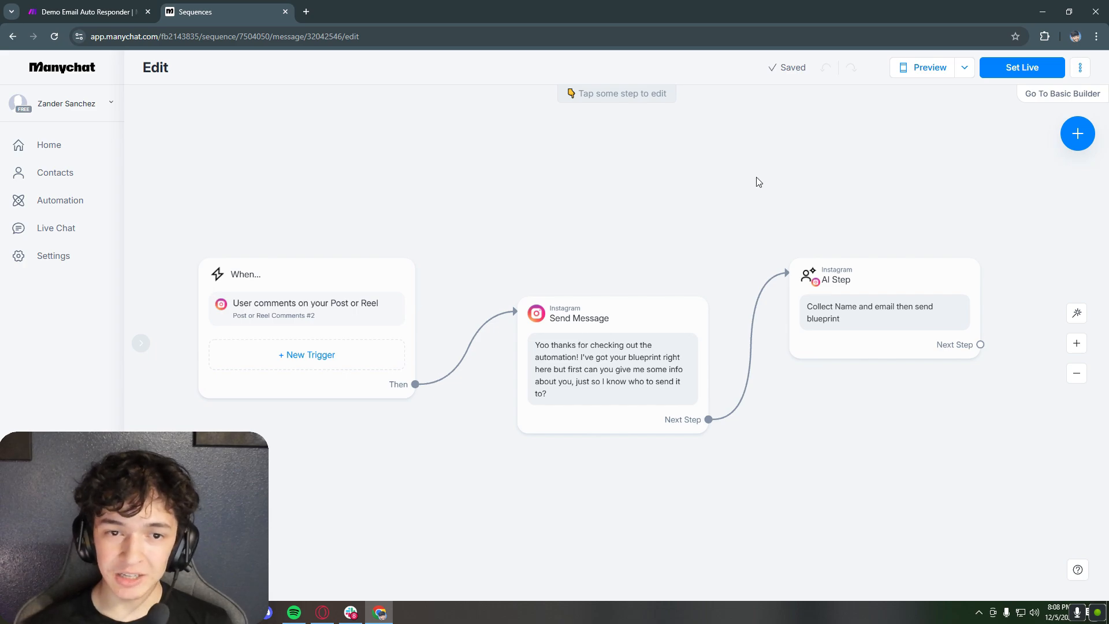
left_click_drag(619, 183, 676, 173)
Step: Switch to the Make scenario, search the apps for "manychat" and look through the Manychat triggers and actions
left_click(87, 12)
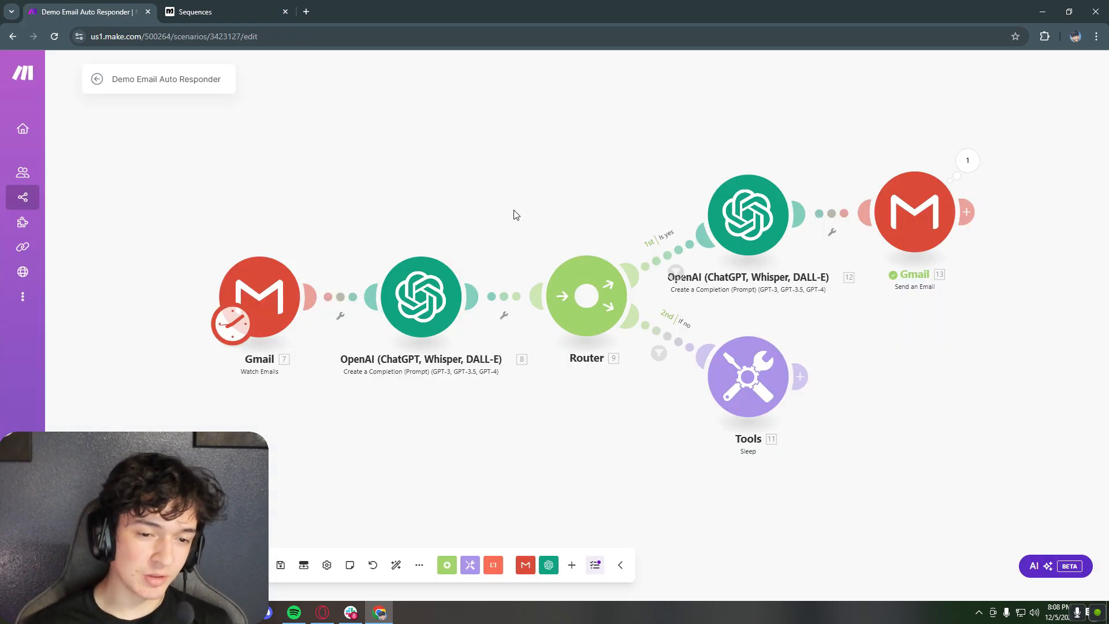
scroll(481, 201, "down", 5)
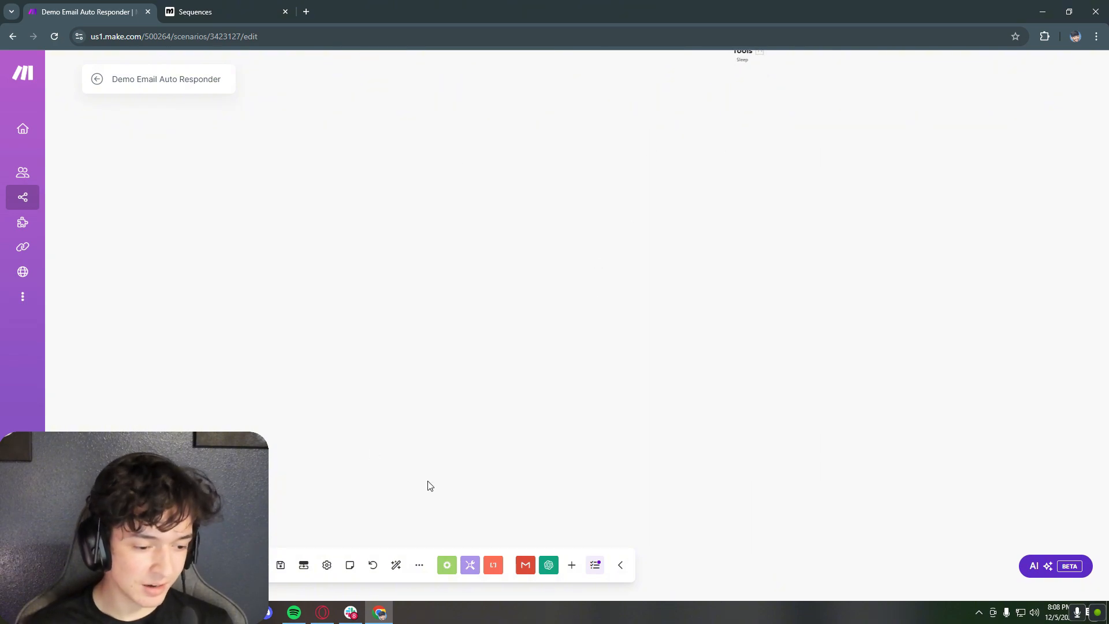
left_click(571, 565)
type("manychat")
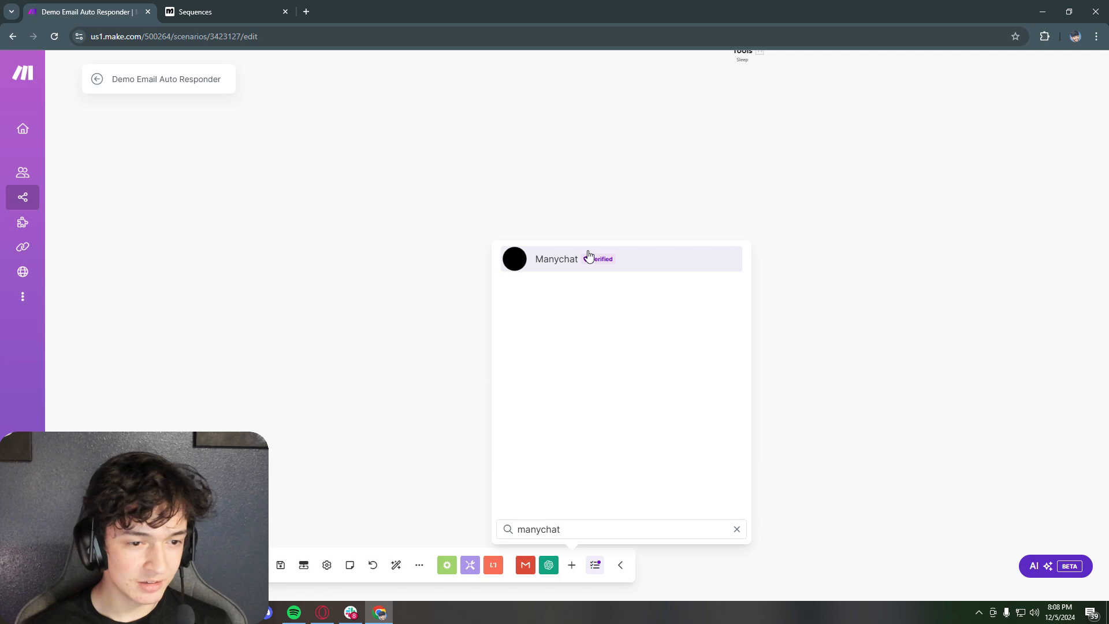
left_click(588, 254)
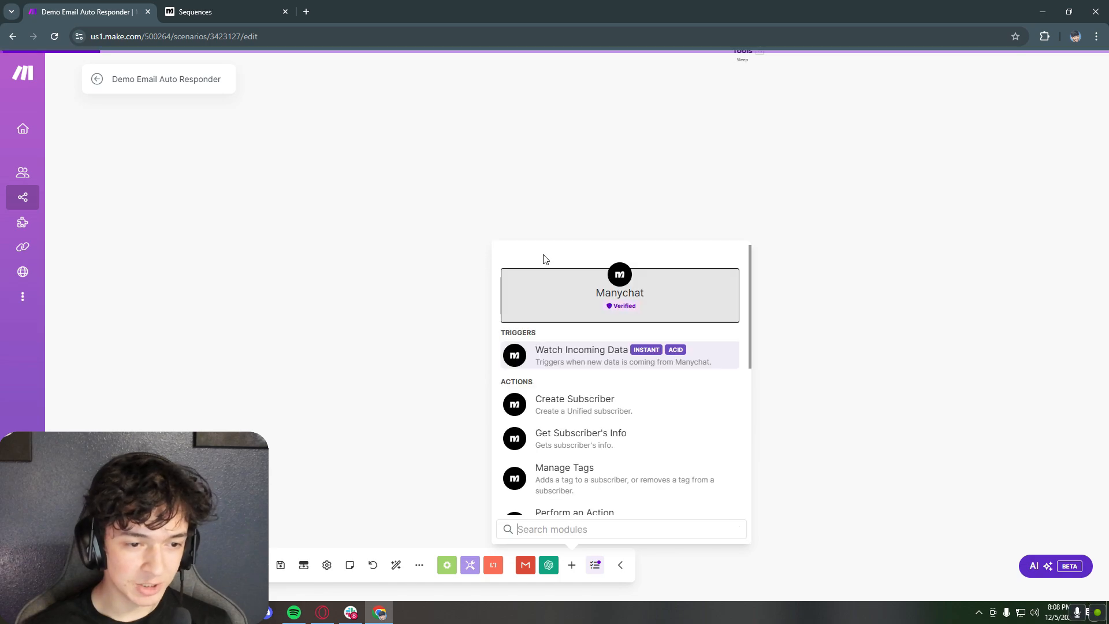
scroll(617, 379, "down", 5)
scroll(625, 437, "up", 5)
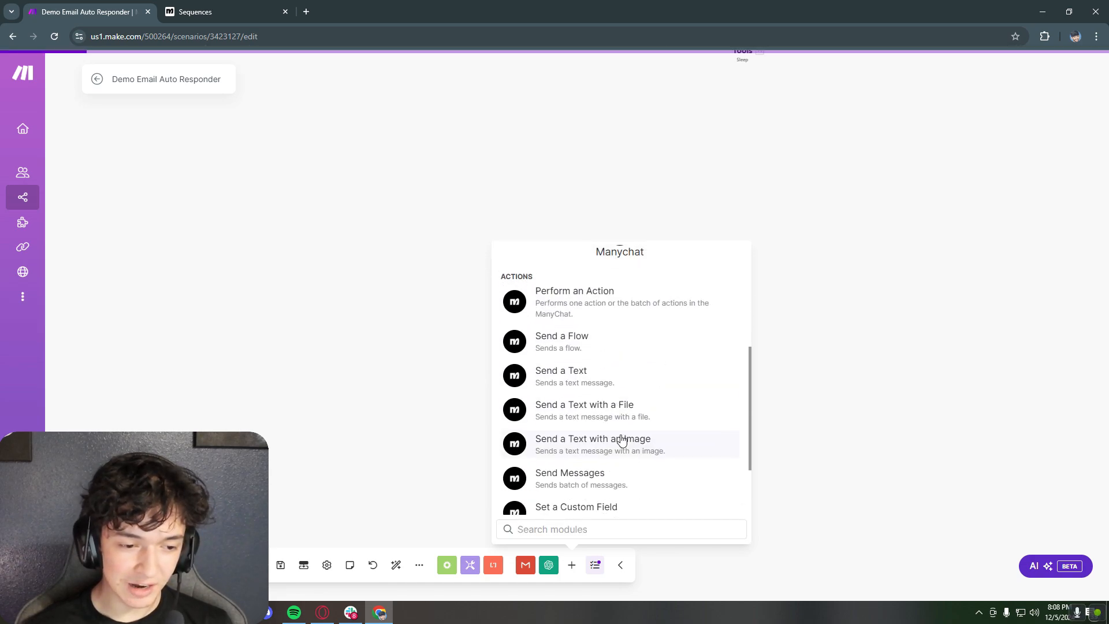
left_click(362, 308)
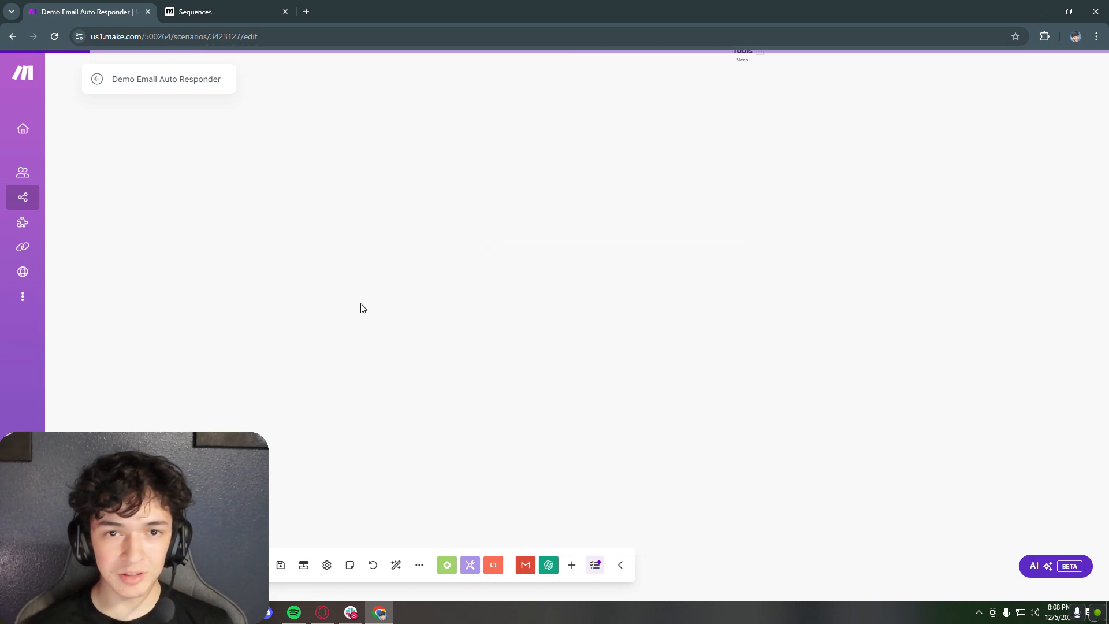
Step: Switch back to Manychat and examine the integrations offered in the account settings
left_click(220, 4)
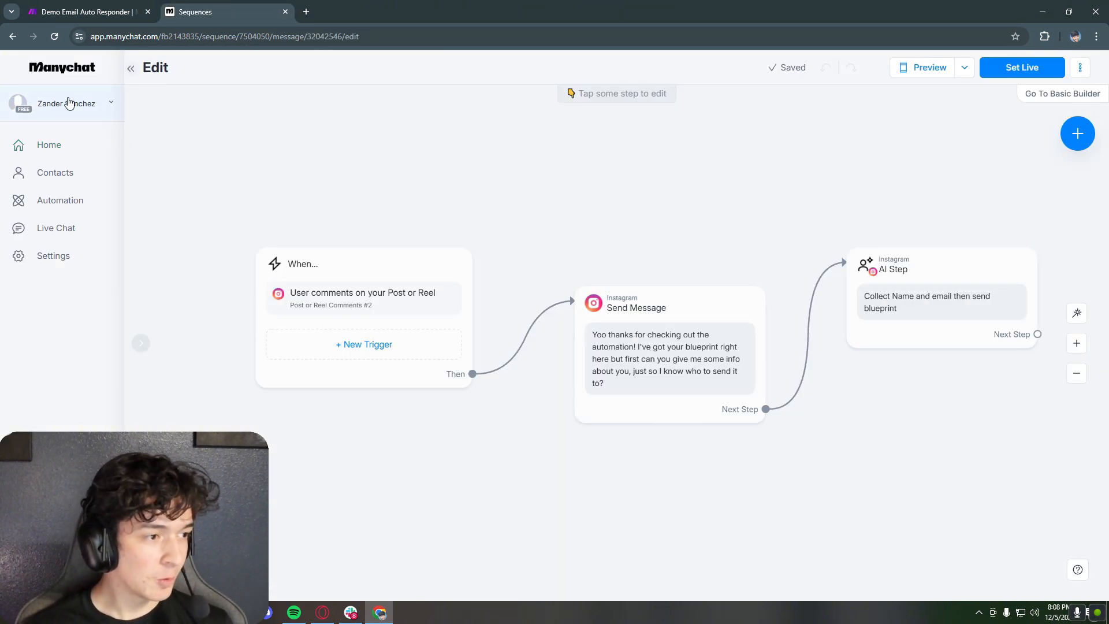
left_click(78, 71)
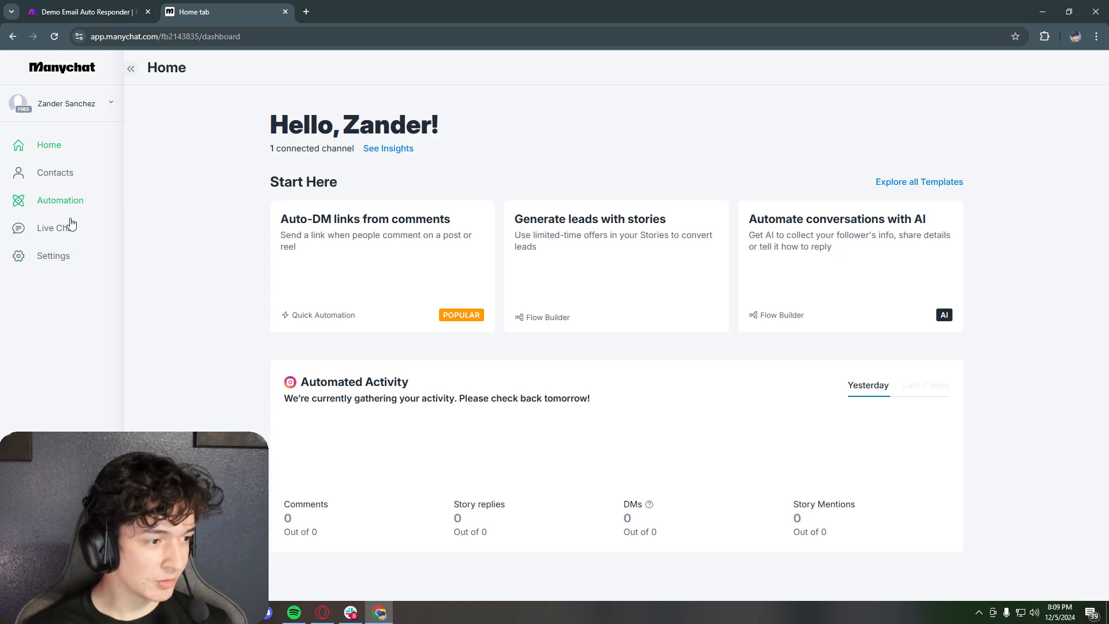
left_click(60, 257)
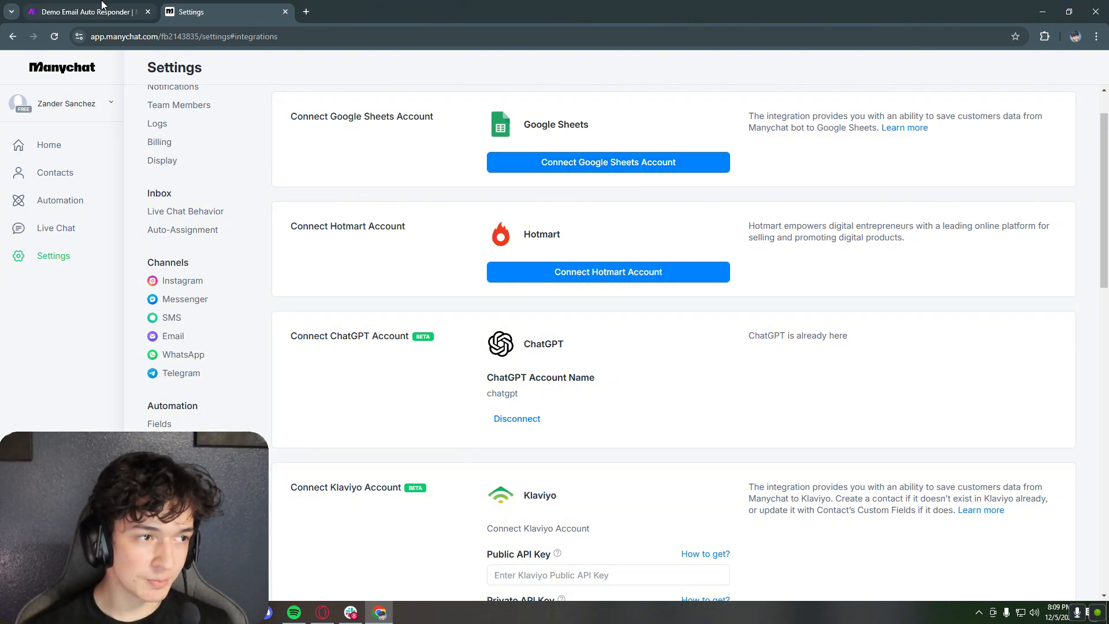
Step: Return to the Demo Email Auto Responder scenario in Make and review its whole module chain
left_click(87, 12)
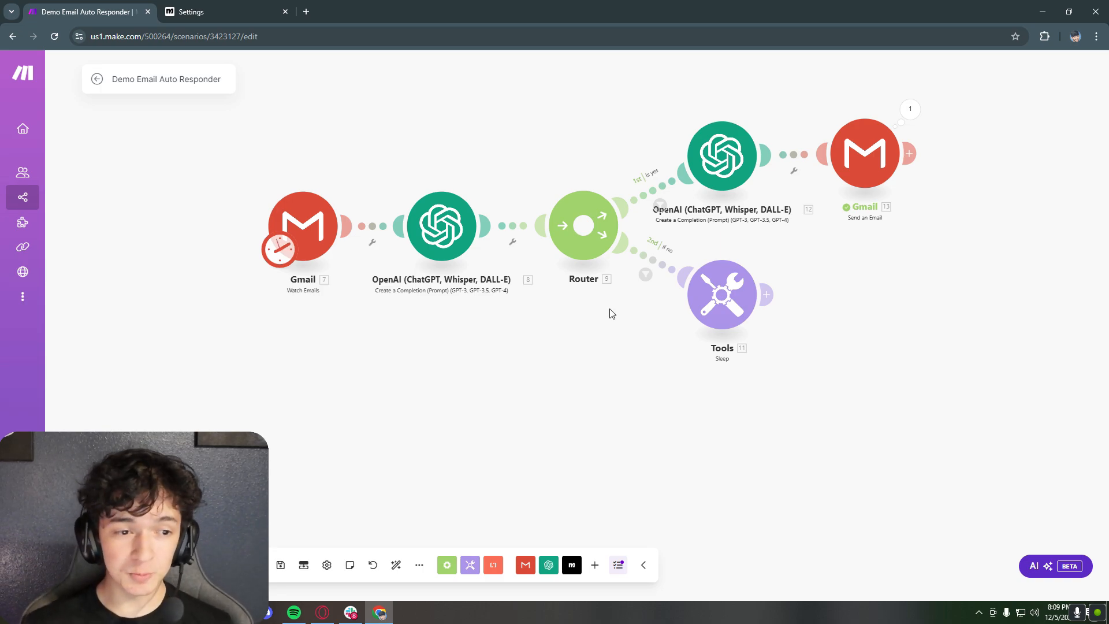
left_click_drag(610, 312, 628, 380)
scroll(628, 382, "up", 1)
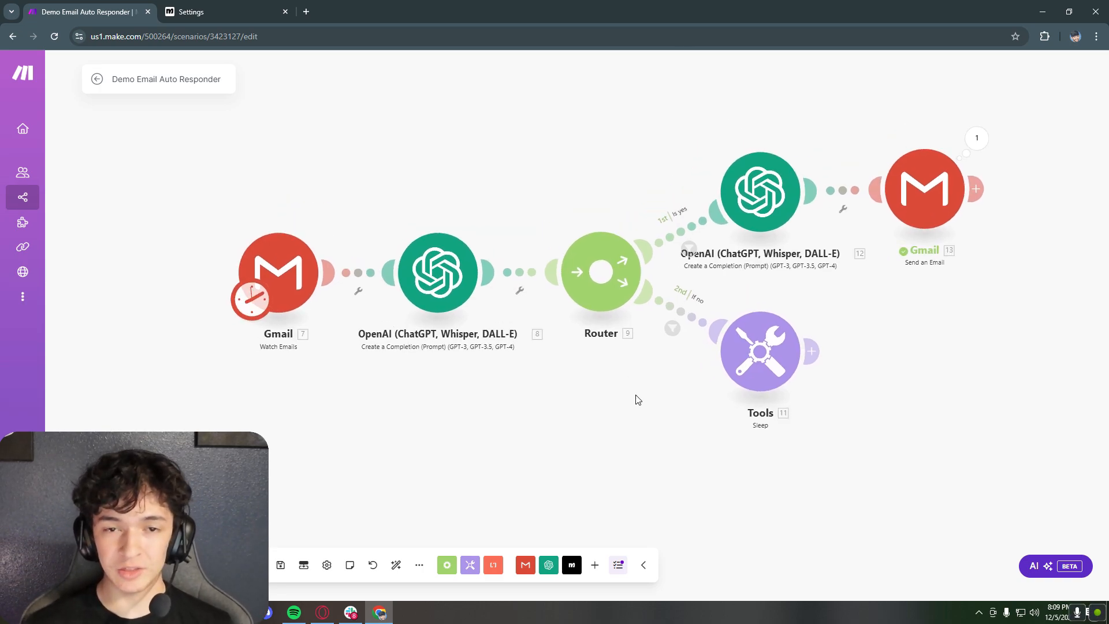